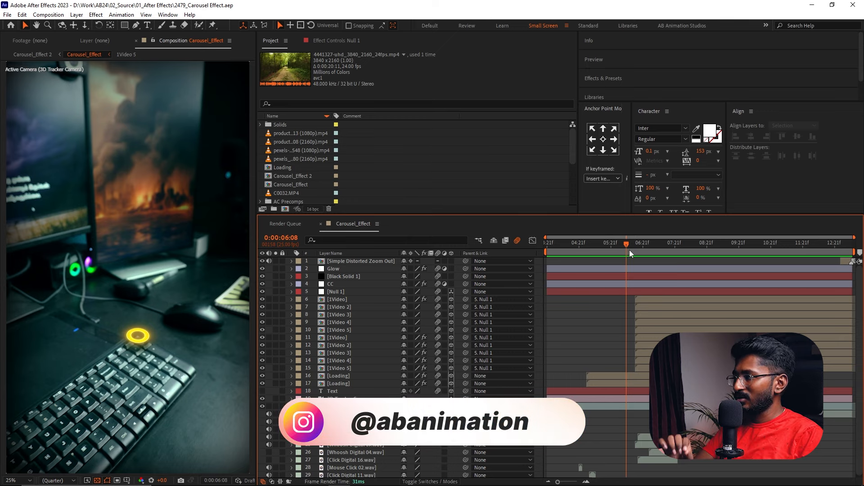
Step: Create a new composition from the C0032.MP4 footage, matching its settings
scroll(334, 186, down, 2)
scroll(333, 185, up, 2)
click(299, 193)
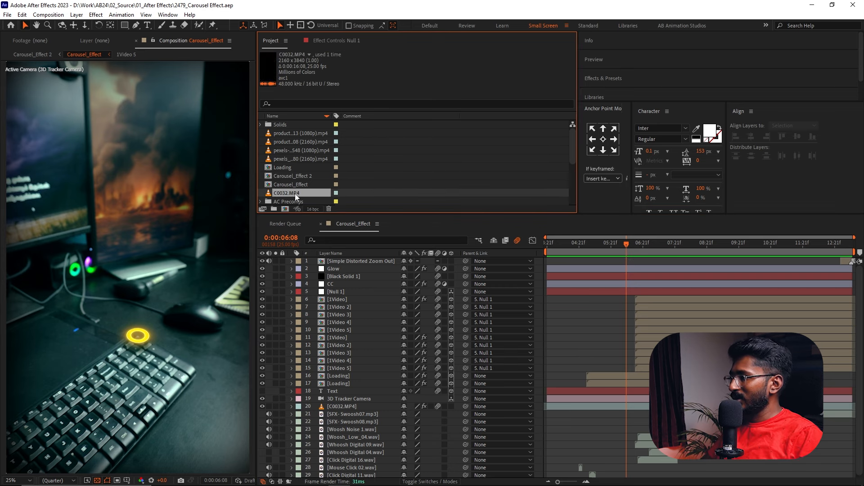
drag(292, 193, 285, 210)
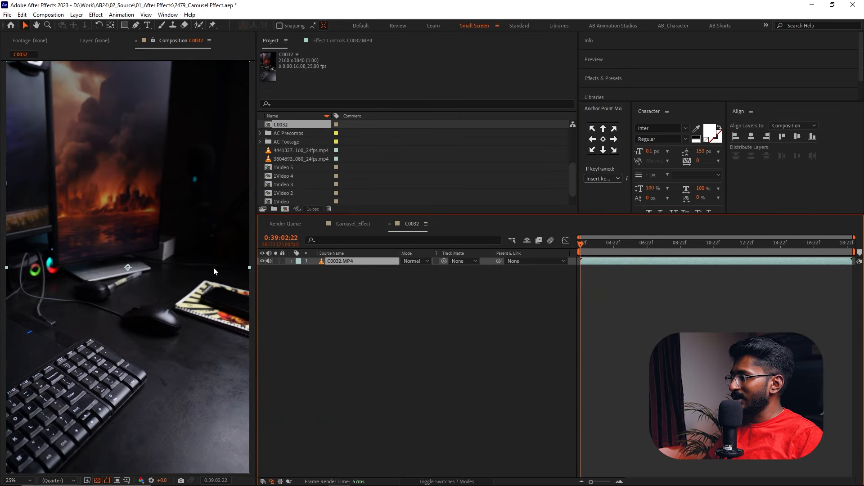
Step: Trim the C0032 composition to a work area from 0:39:06:16 to 0:39:11:11 and preview the trimmed clip
drag(607, 248, 644, 248)
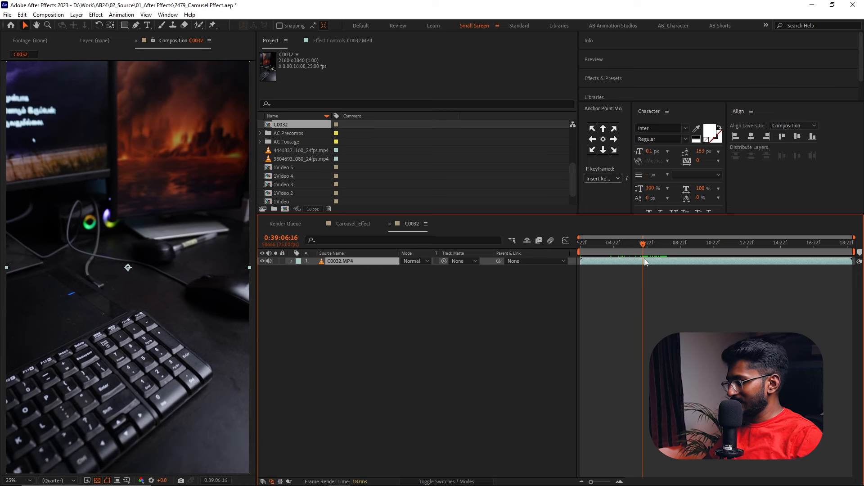
key(b)
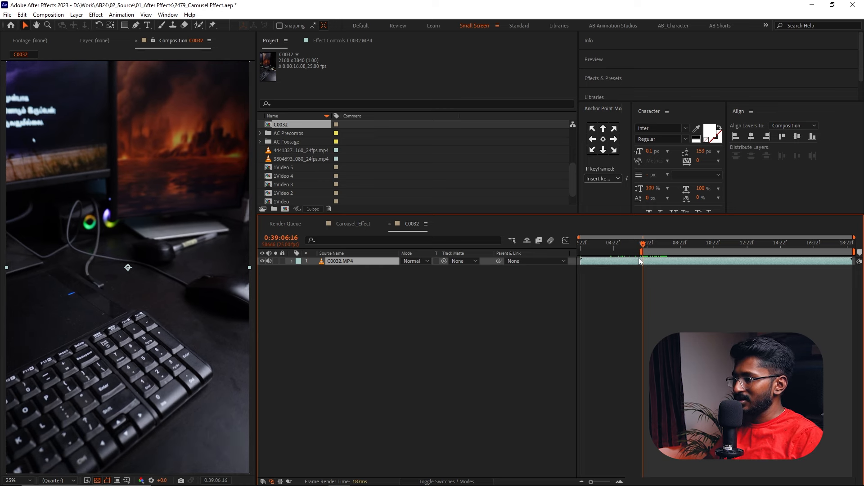
click(662, 242)
drag(663, 242, 723, 244)
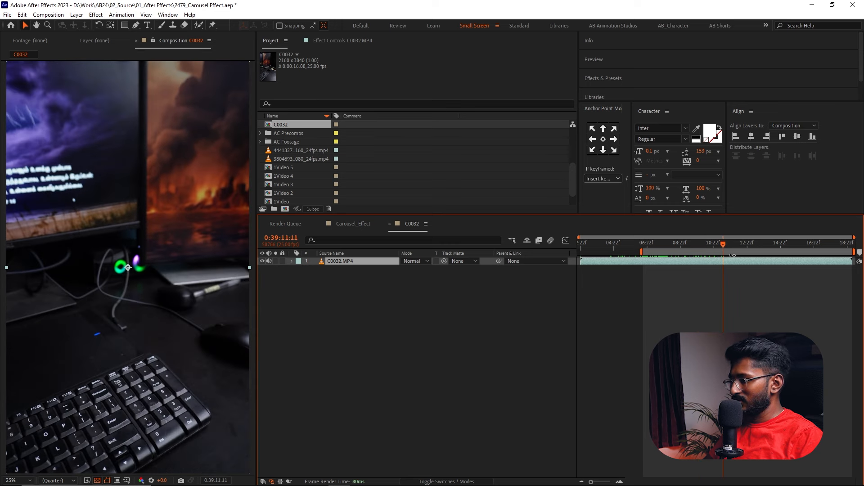
key(n)
right_click(718, 252)
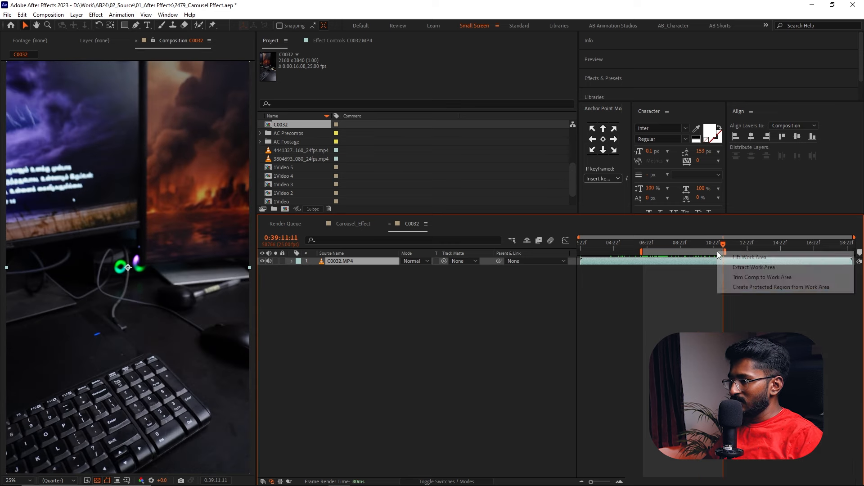
click(742, 277)
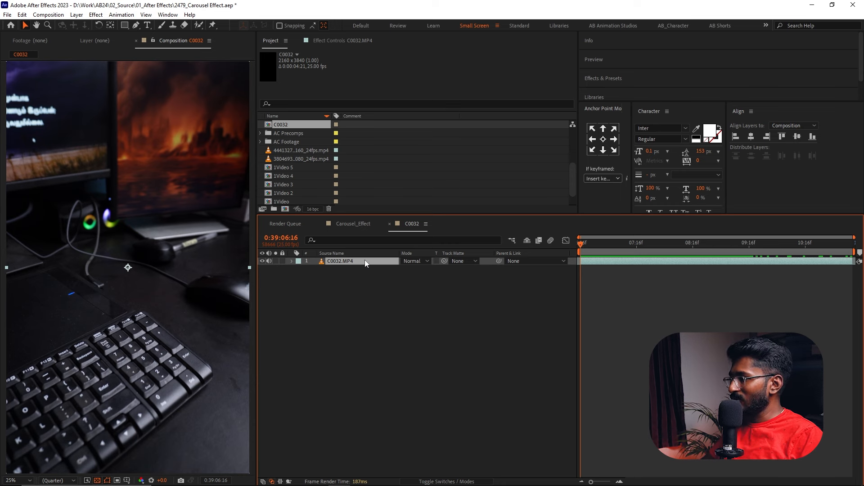
key(space)
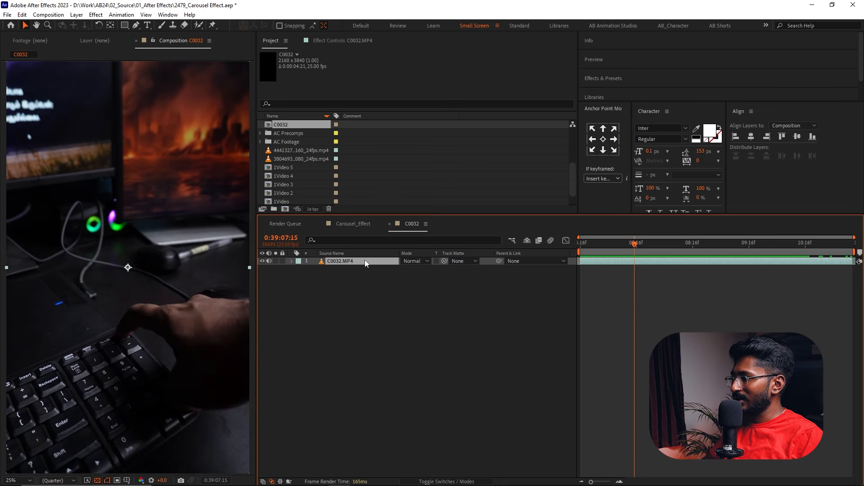
Step: Apply the 3D Camera Tracker effect to the C0032.MP4 layer and display its track points
key(ctrl+space)
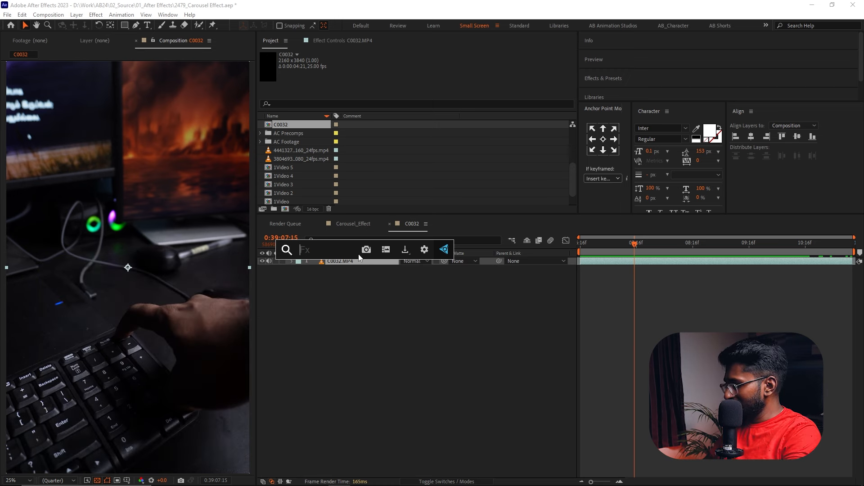
text(track)
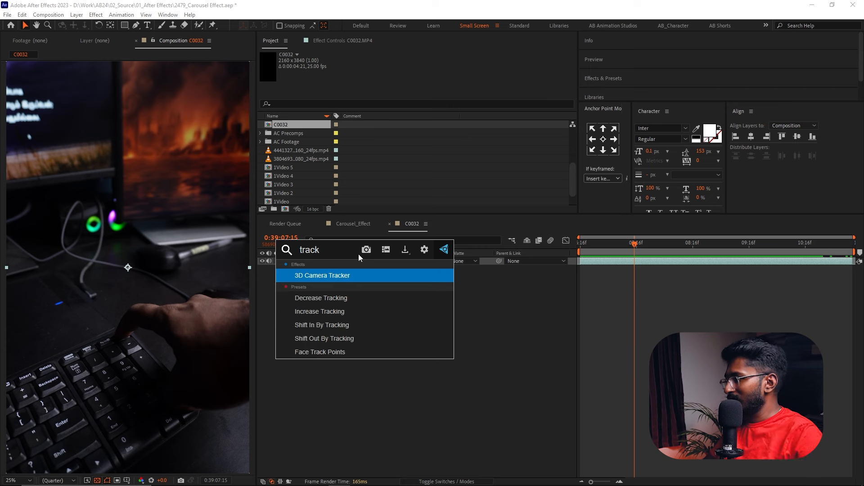
click(345, 274)
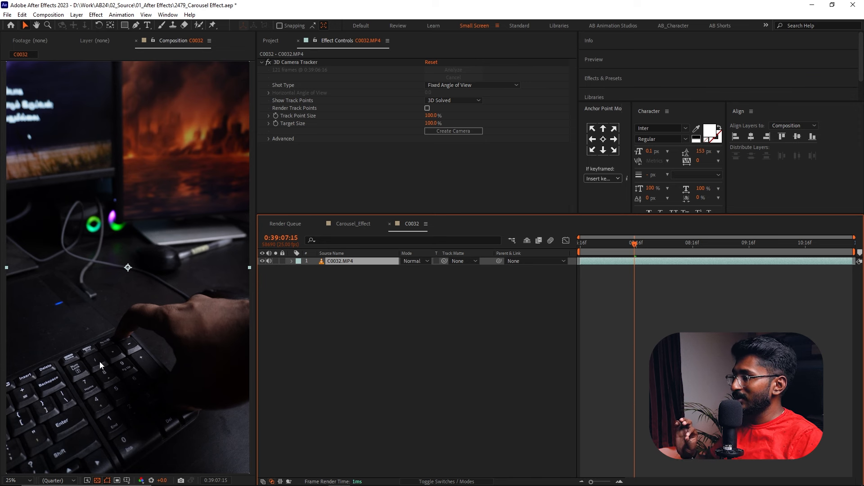
click(312, 62)
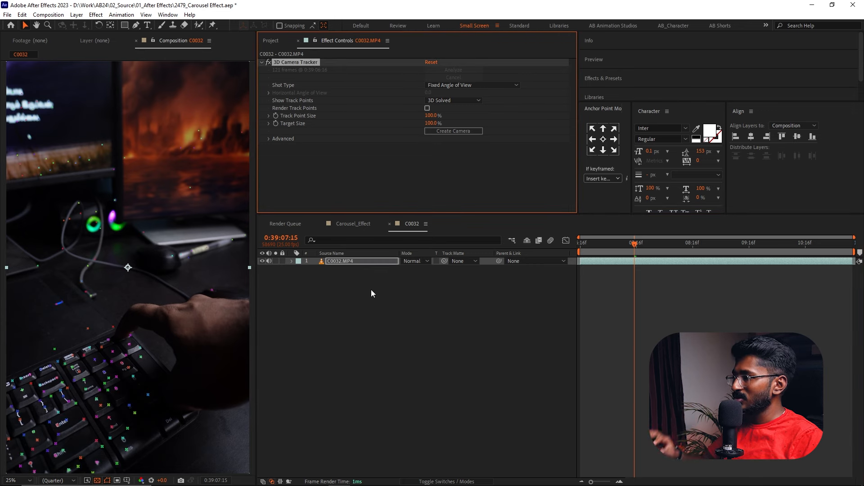
Step: At 0:39:07:00, create a text layer and camera from the track point at the keyboard's upper corner
mouse_move(597, 243)
mouse_down()
mouse_move(581, 245)
mouse_move(631, 244)
mouse_move(600, 248)
mouse_up()
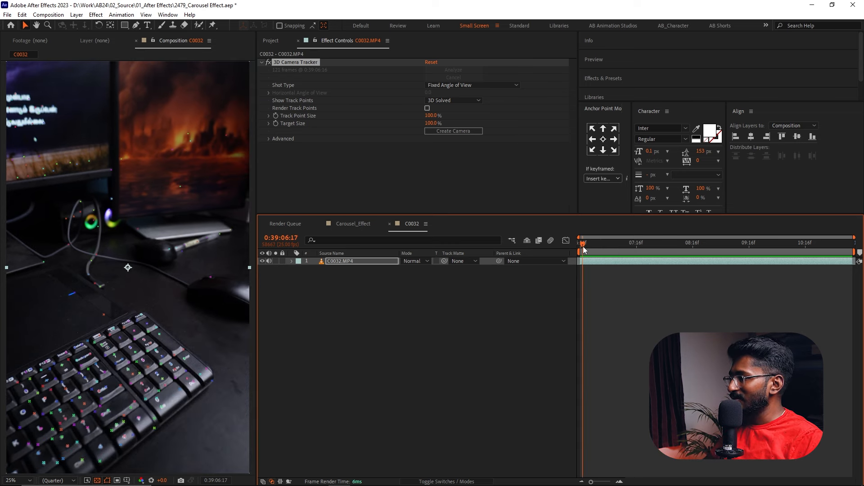
click(141, 324)
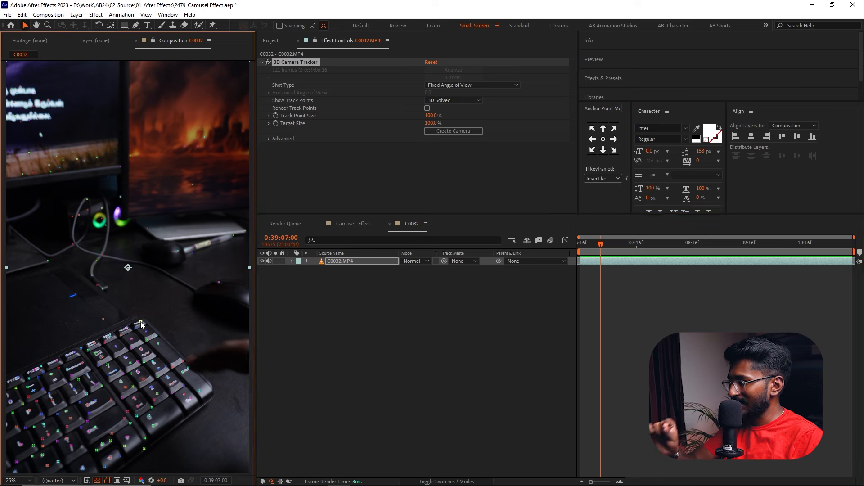
right_click(141, 324)
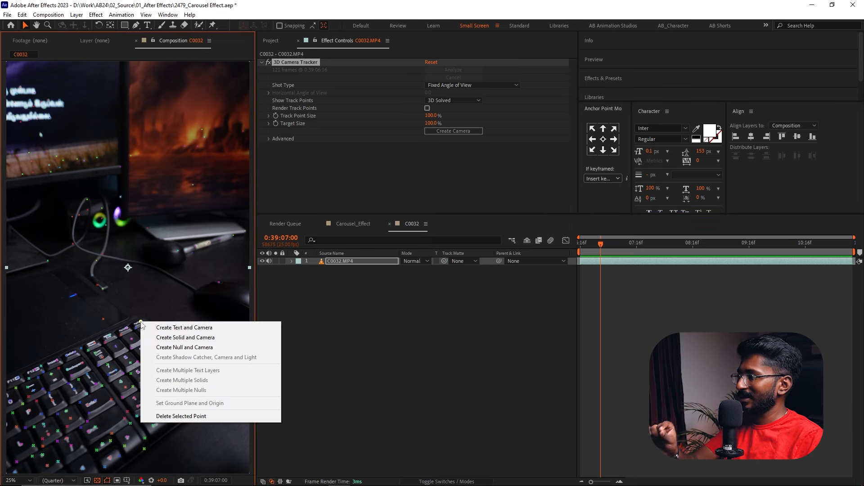
click(169, 329)
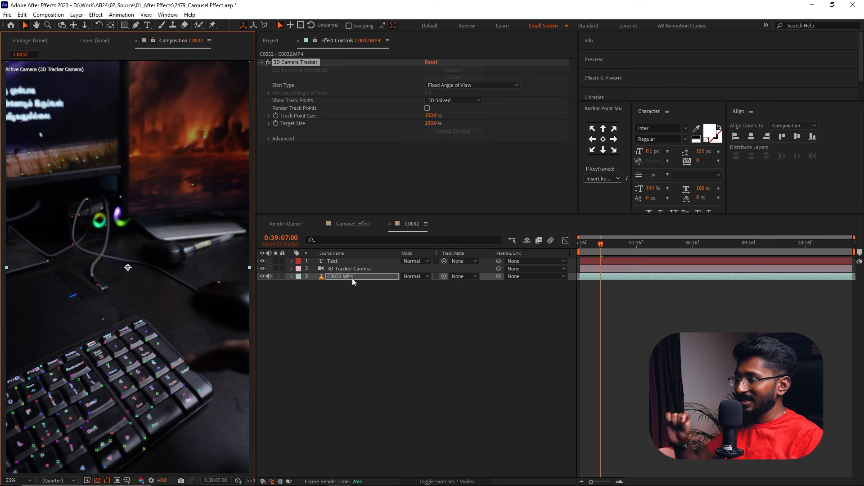
Step: Enlarge the tracked Text layer's font size to 665 px and play the clip to check the tracking
click(353, 261)
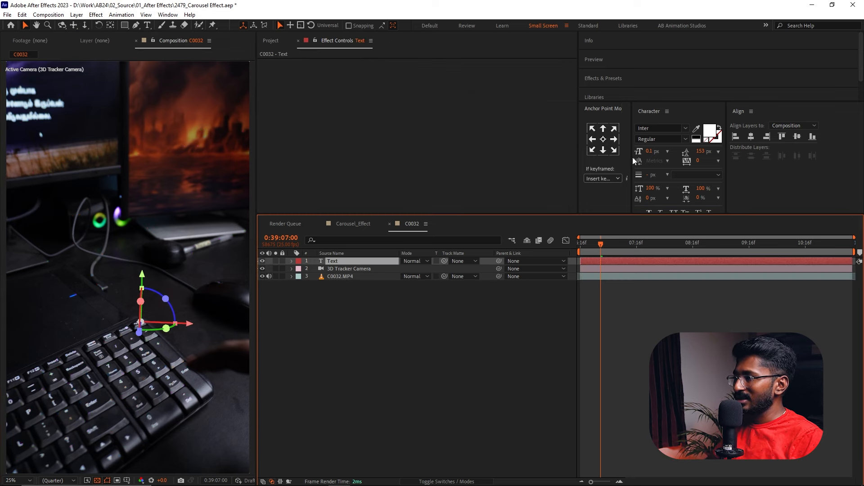
drag(647, 153, 666, 154)
key(space)
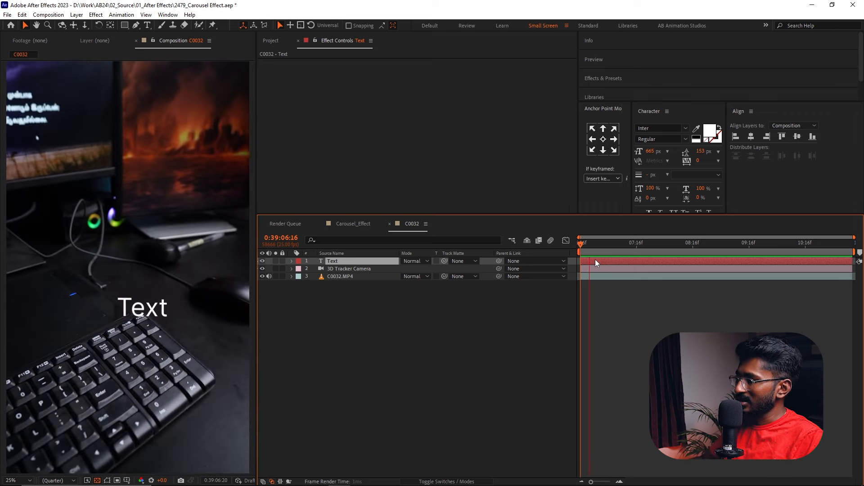
key(space)
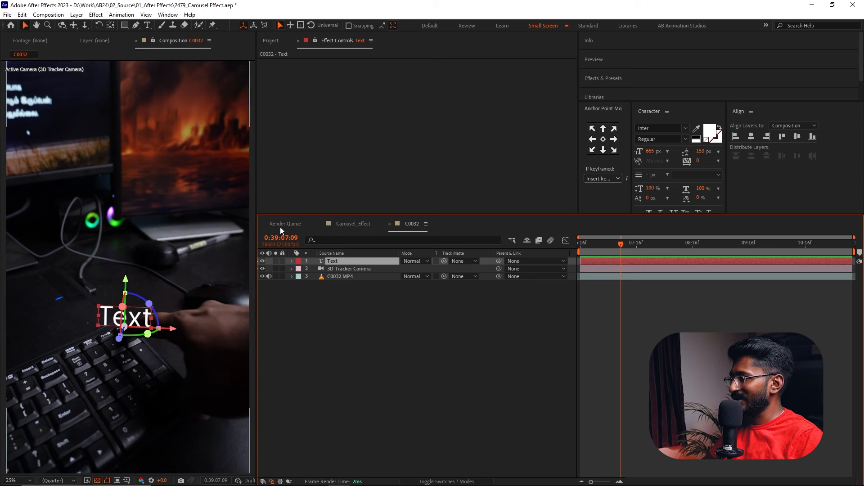
click(305, 317)
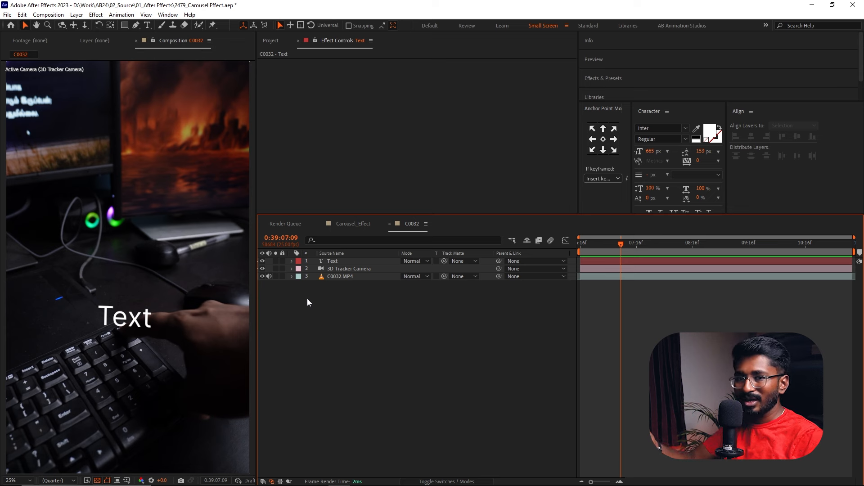
Step: Create a new 1080 x 1080 px composition named Loading 2 with the aspect ratio unlocked
click(270, 40)
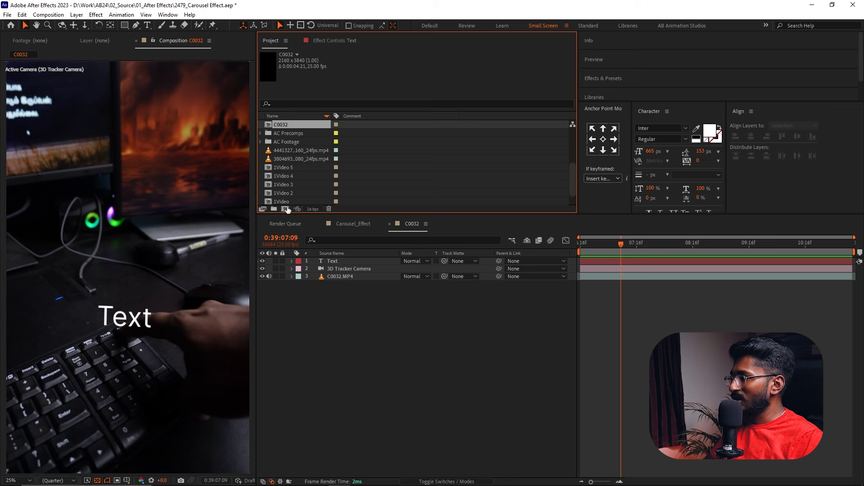
click(285, 209)
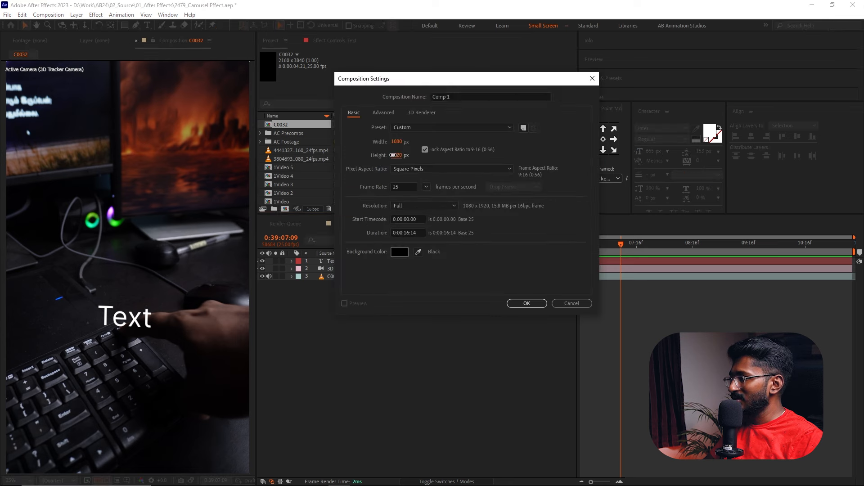
click(424, 149)
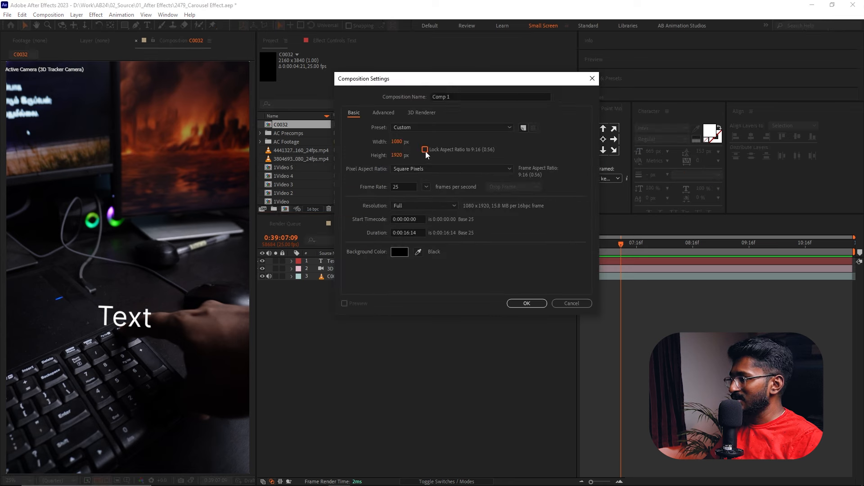
double_click(403, 155)
text(10)
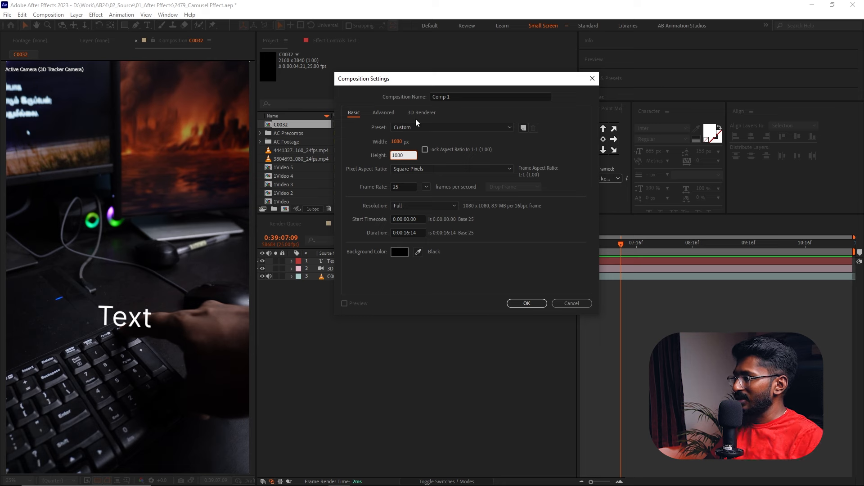
text(80)
key(Tab)
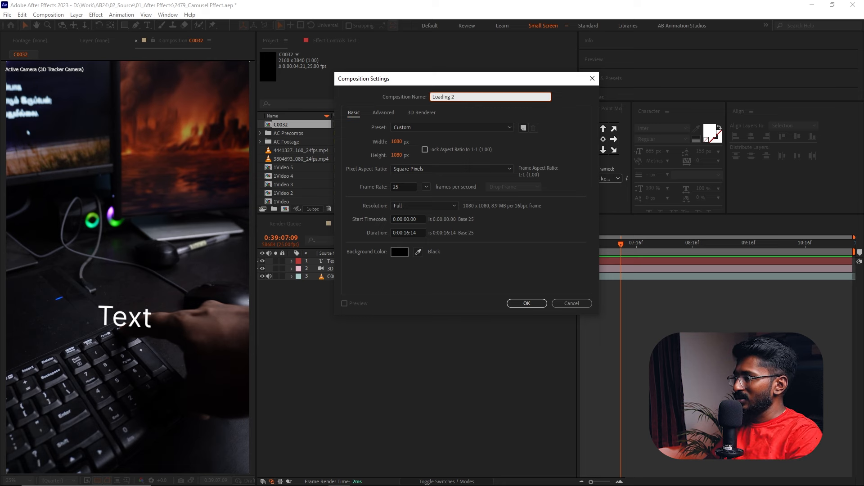
text(Loading 2)
key(Return)
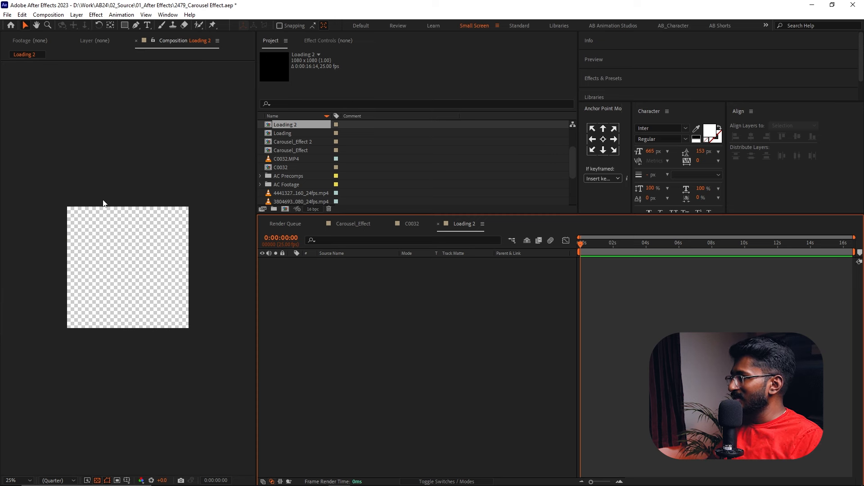
Step: Turn off the transparency grid, draw a circle with the Ellipse tool and center it horizontally in the Loading 2 composition
drag(126, 24, 150, 44)
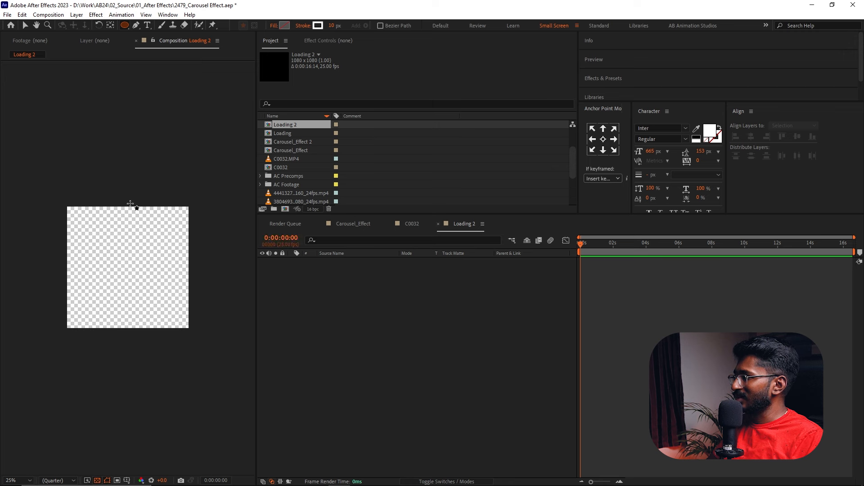
click(97, 481)
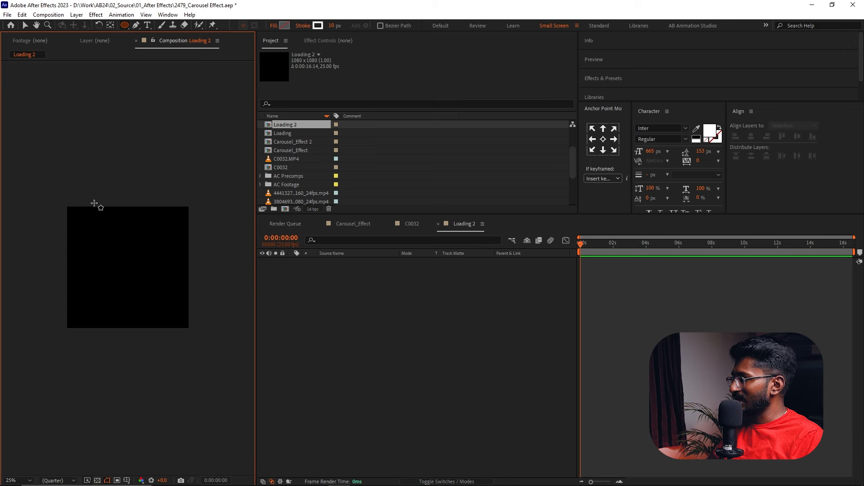
drag(89, 223, 179, 312)
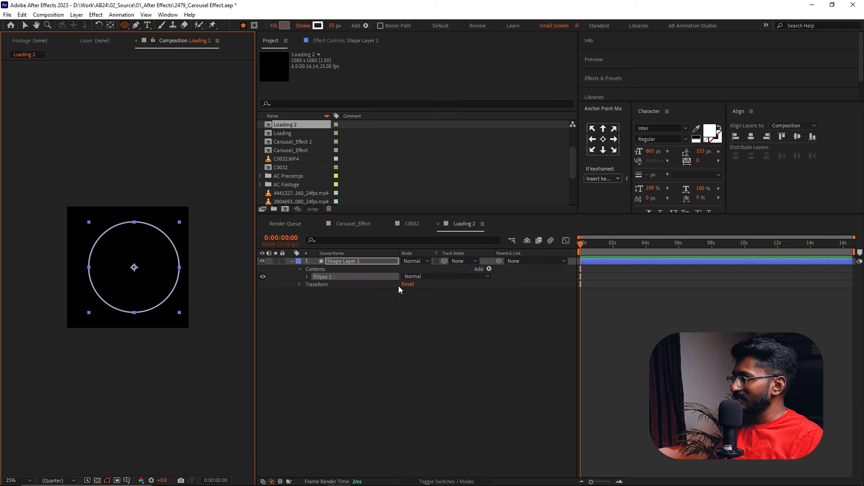
click(751, 137)
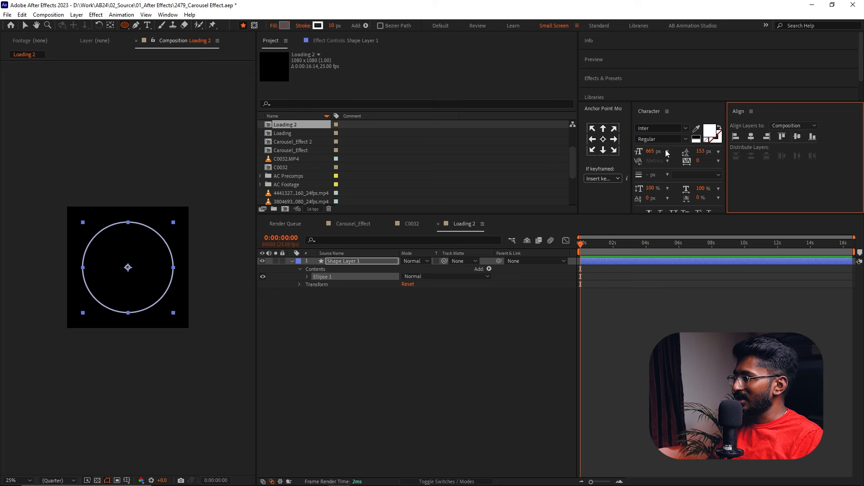
Step: Set the circle's stroke width to 215 px to form a thick ring, and return to the Selection tool
scroll(35, 275, up, 2)
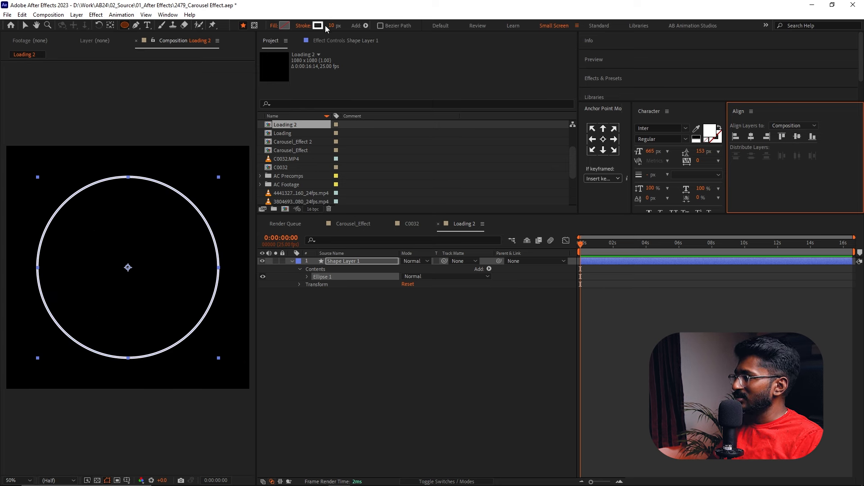
drag(329, 27, 419, 23)
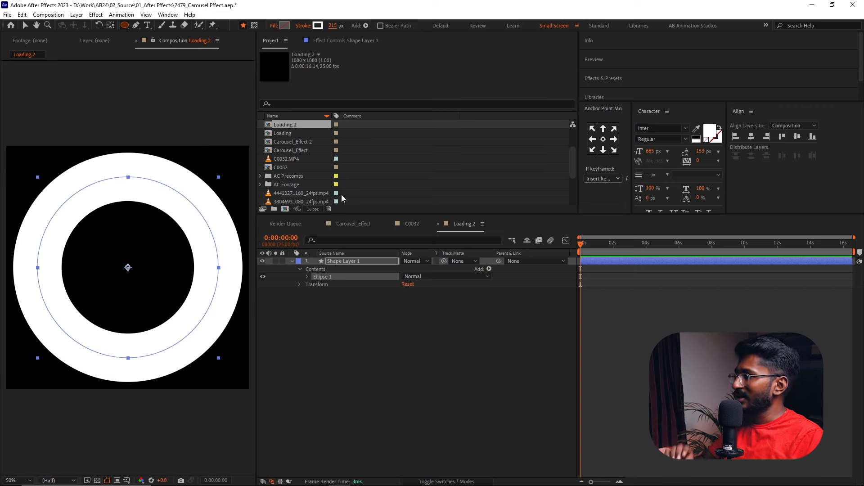
click(23, 22)
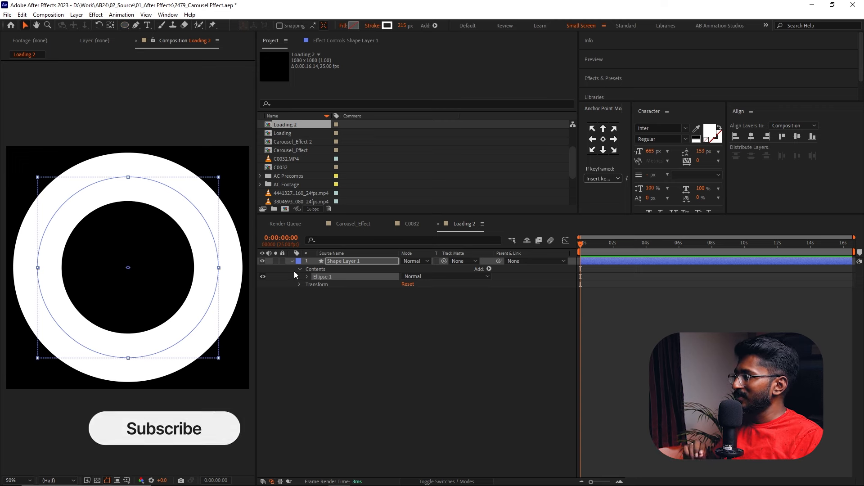
Step: Auto-trace Shape Layer 1 on the current frame using the Alpha channel
click(365, 261)
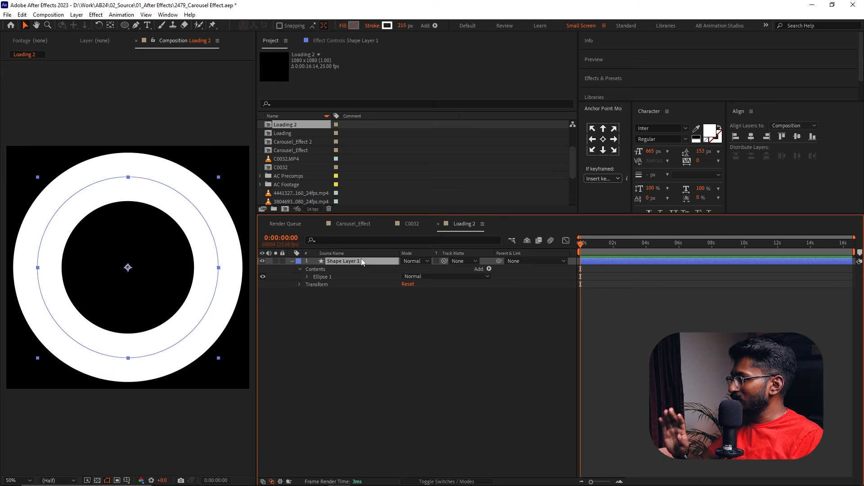
click(77, 14)
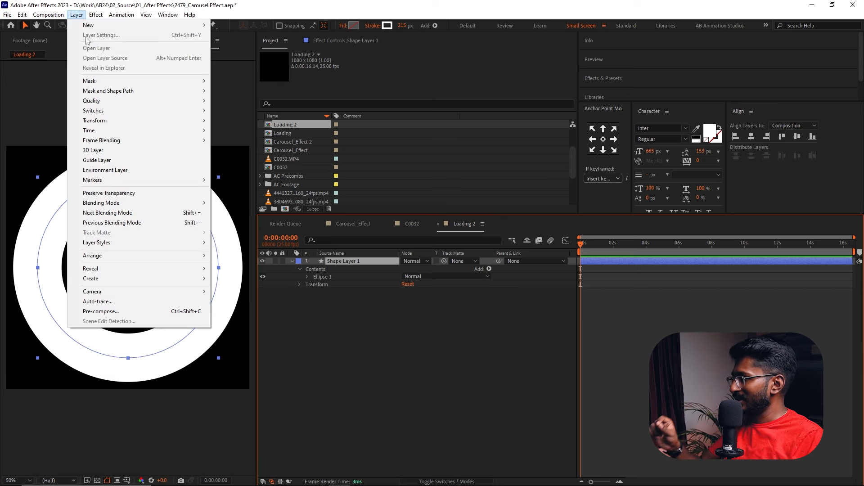
click(120, 303)
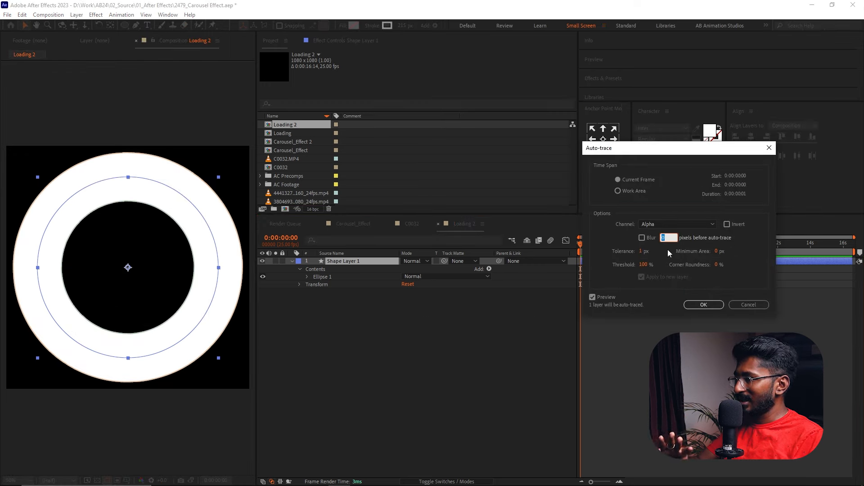
click(700, 304)
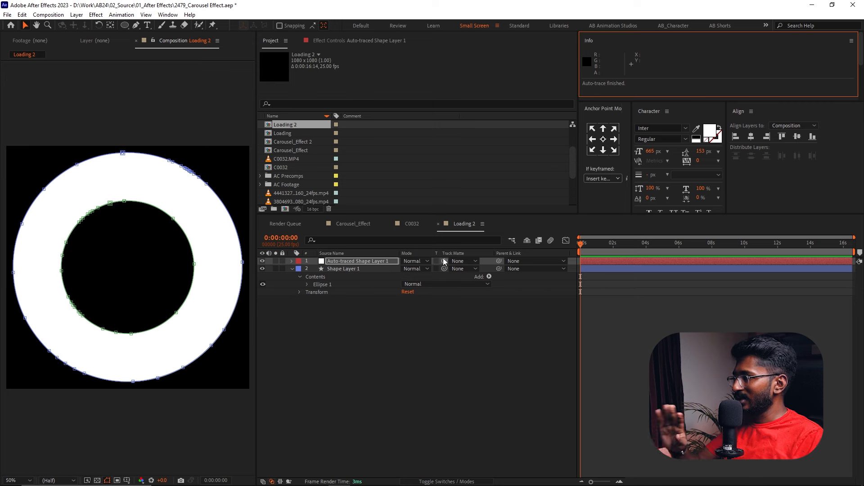
Step: Apply the Stroke effect to the auto-traced shape layer
click(336, 269)
click(351, 260)
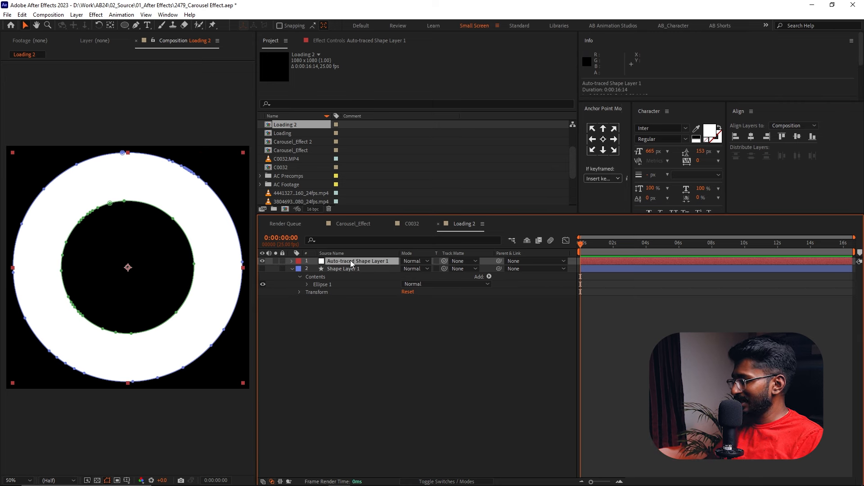
key(ctrl+space)
text(str)
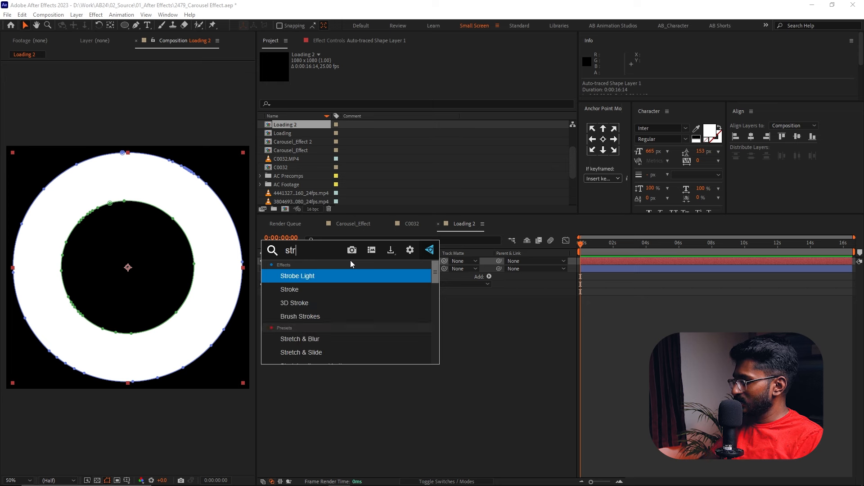
text(oke)
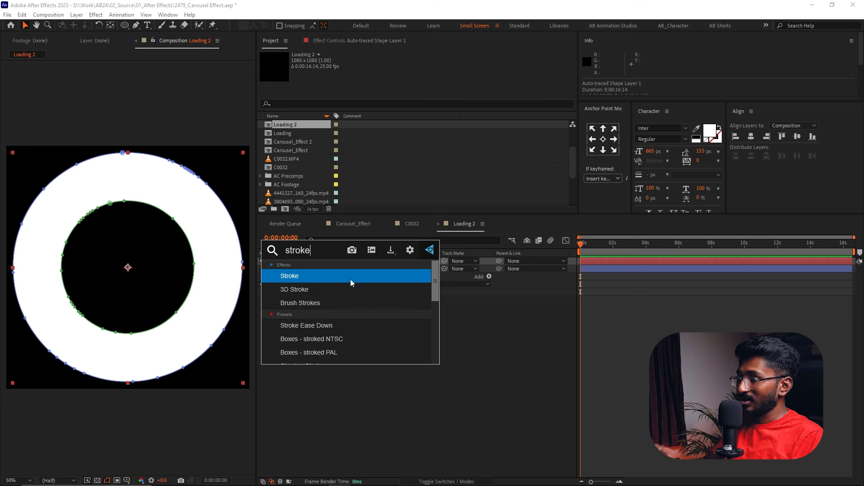
click(350, 280)
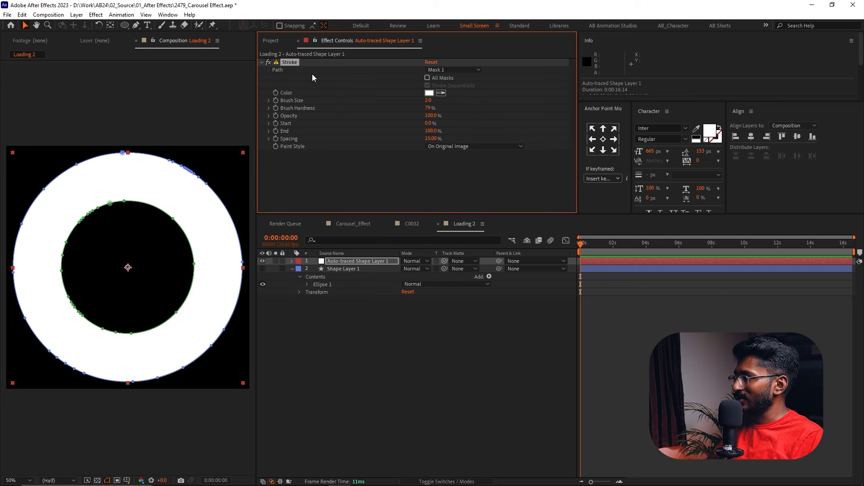
Step: Apply the Stroke effect to all masks, set its paint style to On Transparent and its brush size to 7.4
click(434, 78)
click(441, 147)
click(449, 166)
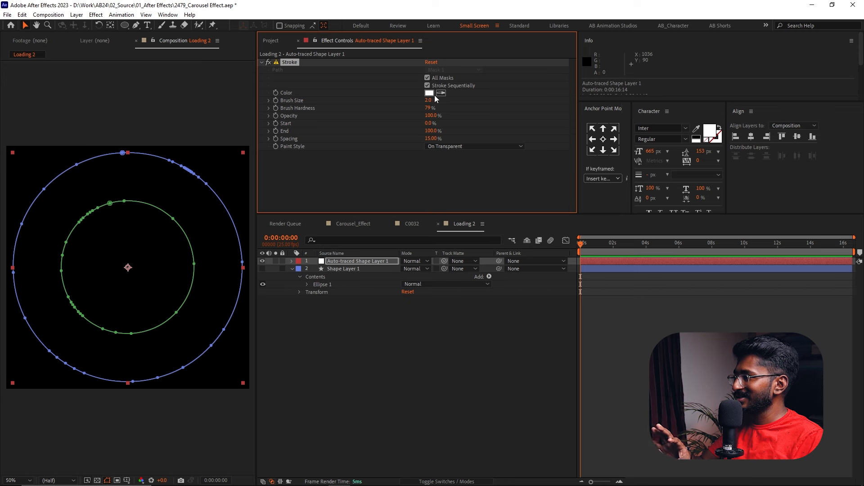
drag(429, 99, 451, 97)
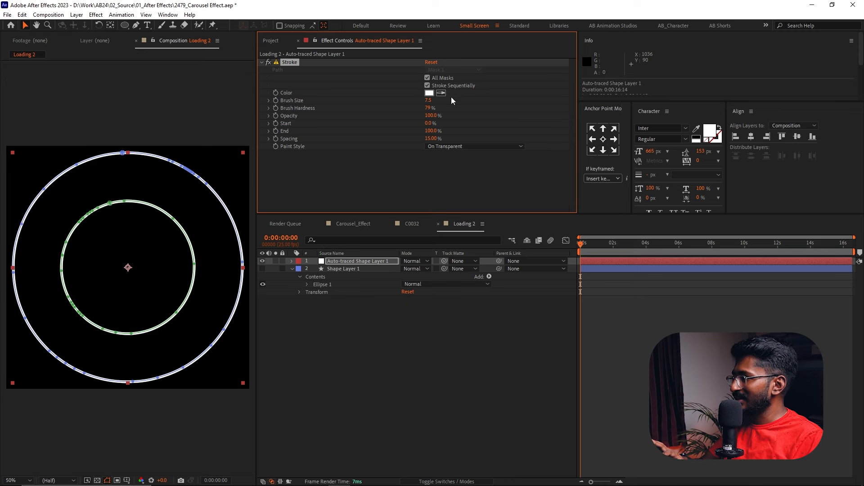
drag(429, 101, 426, 101)
click(382, 366)
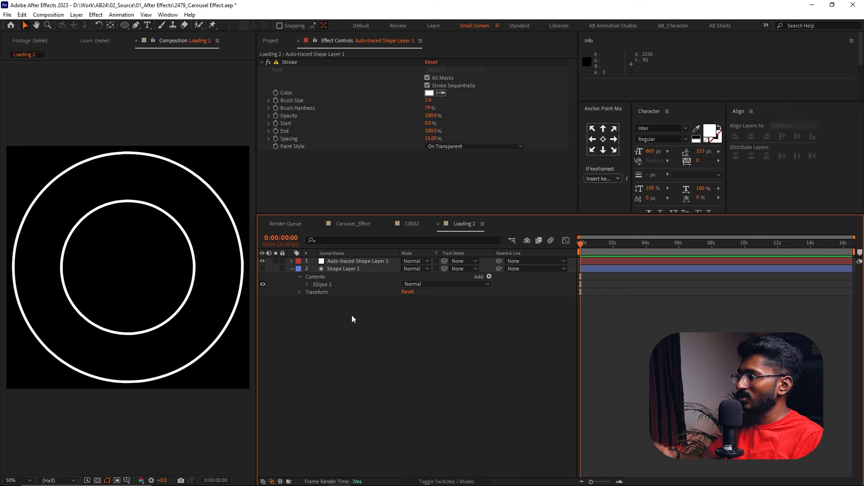
Step: Show Shape Layer 1 and change its stroke color to bright orange
click(263, 268)
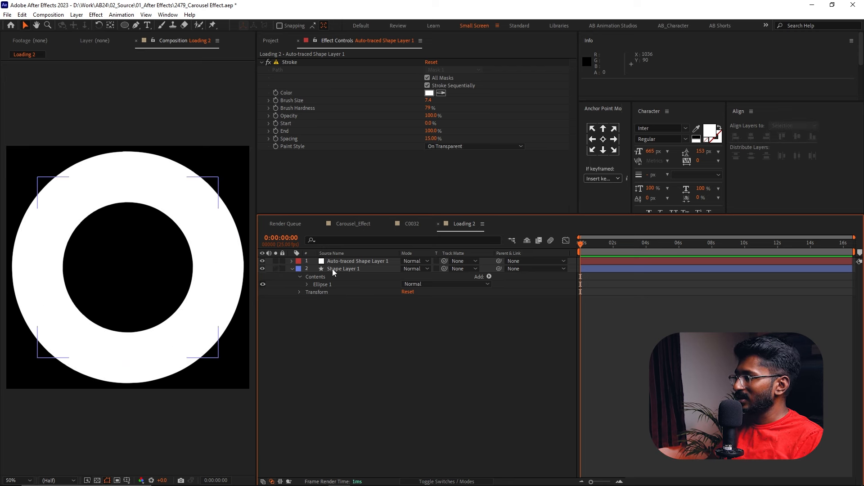
click(332, 268)
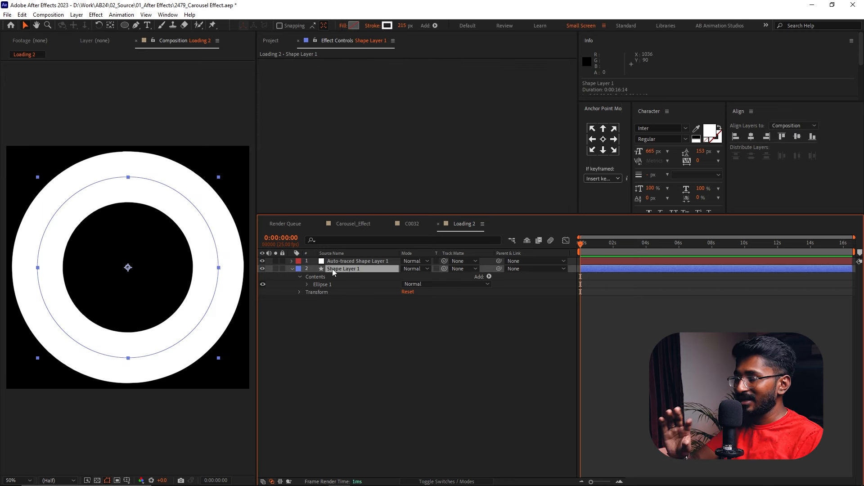
click(387, 25)
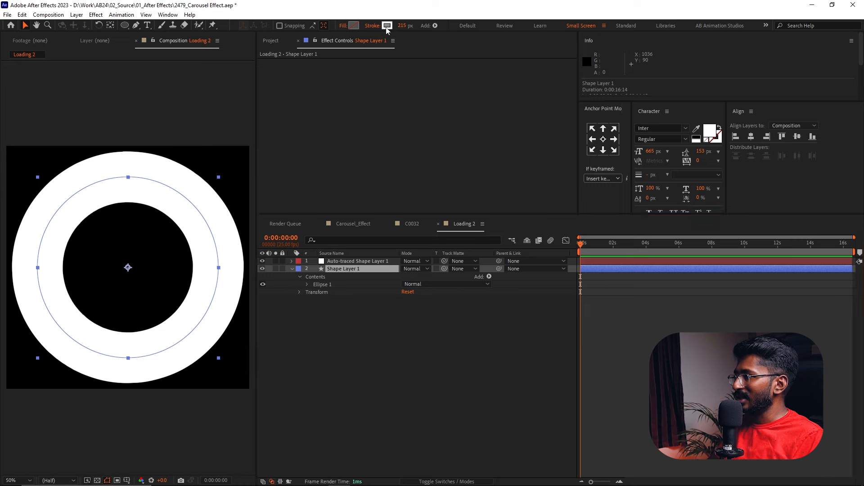
drag(729, 207, 728, 241)
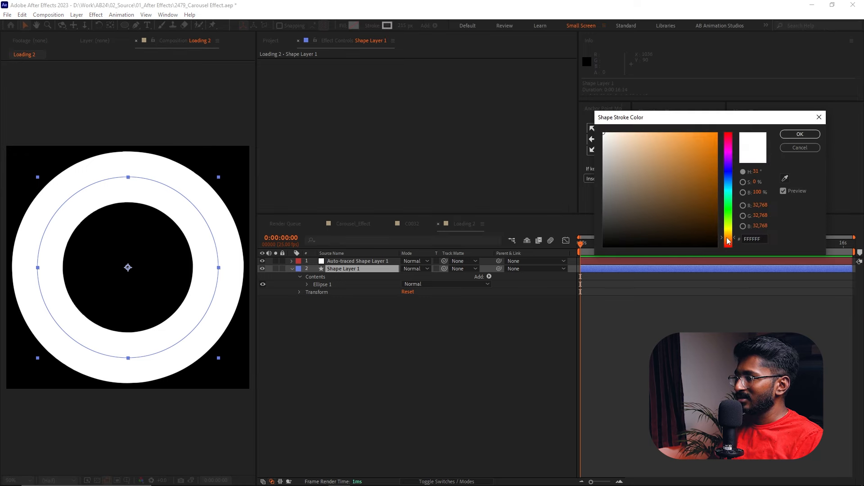
drag(713, 163, 716, 133)
click(789, 135)
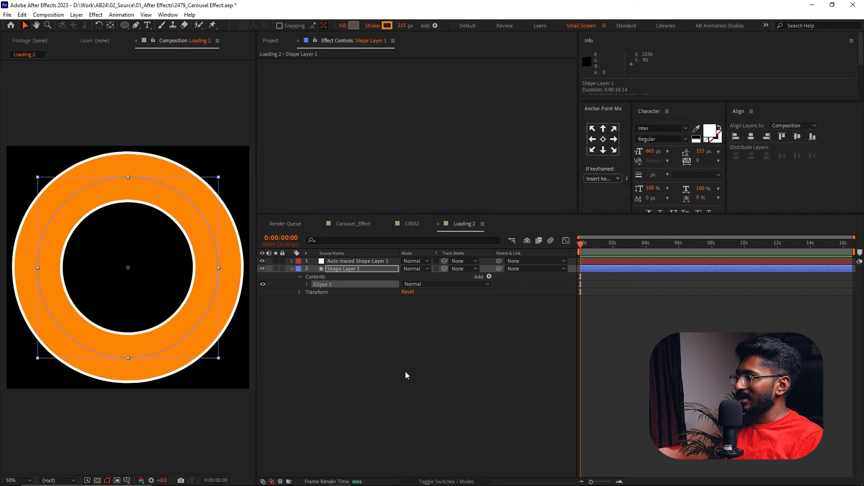
click(401, 370)
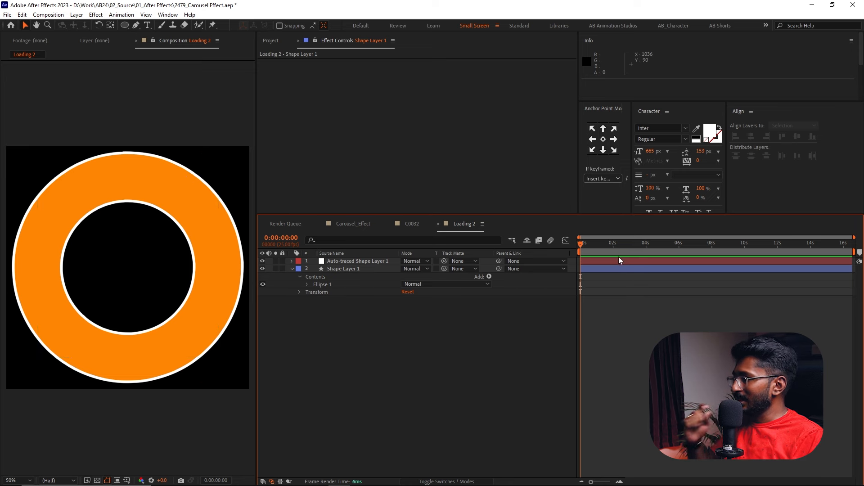
Step: Add Trim Paths to Shape Layer 1 and expand its properties
click(601, 269)
click(435, 25)
click(487, 179)
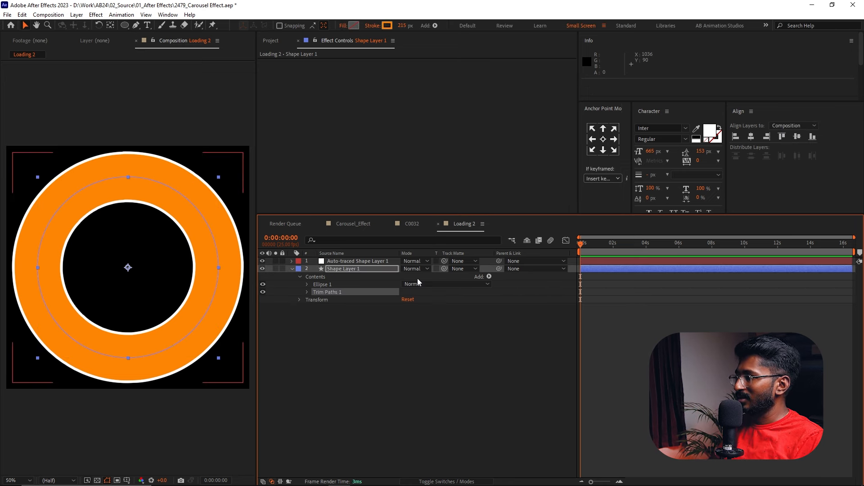
click(308, 293)
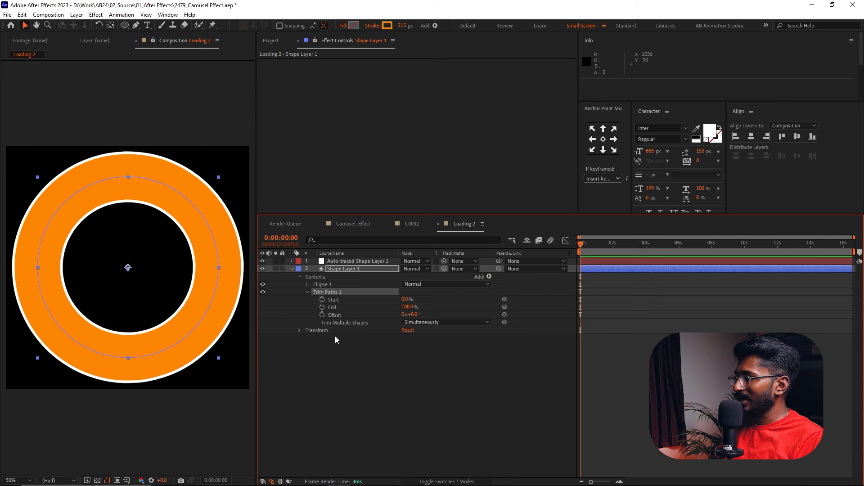
Step: Keyframe the Trim Paths End value from 0% at the first frame to 100% at 0:00:01:11
click(322, 307)
drag(582, 307, 610, 305)
scroll(593, 304, up, 1)
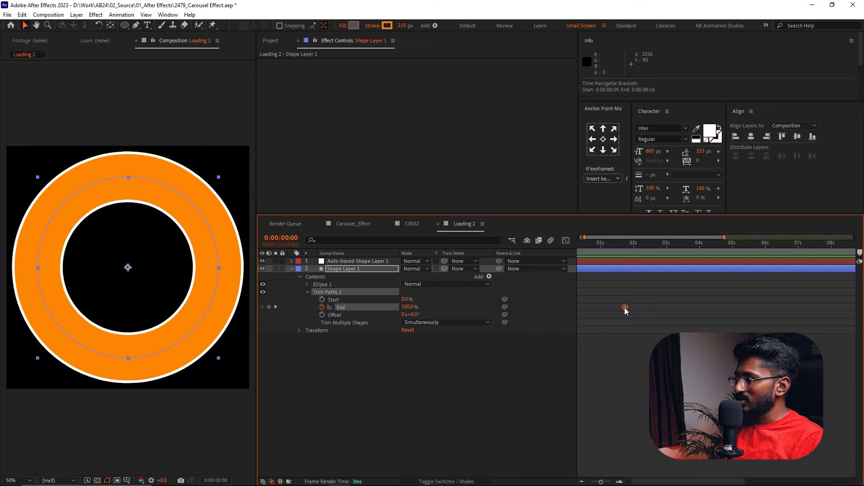
drag(652, 482, 640, 482)
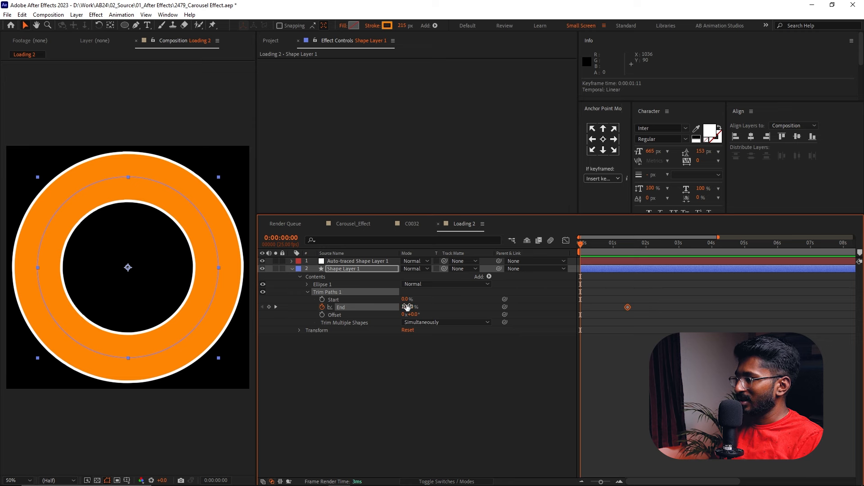
text(0)
key(Return)
Step: Preview the ring fill, and shift both End keyframes so the first one sits at 0:00:00:16
key(space)
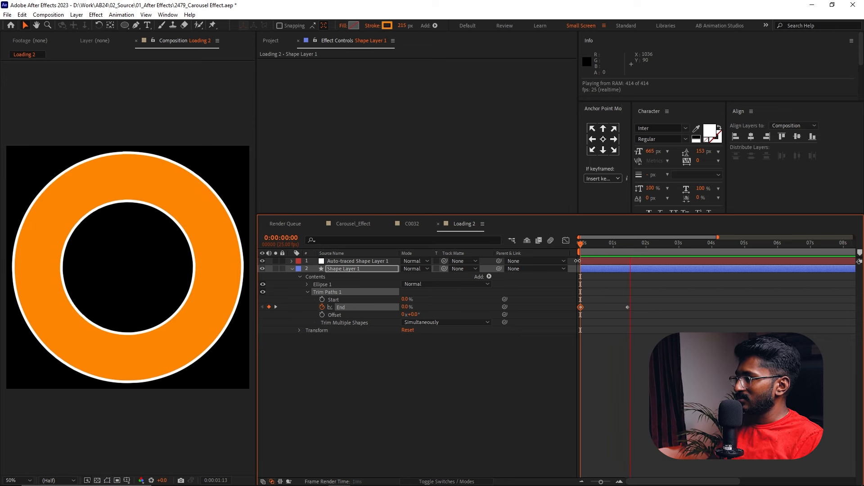
key(space)
mouse_move(581, 243)
mouse_down()
mouse_move(629, 247)
mouse_move(567, 253)
mouse_up()
drag(647, 288, 602, 309)
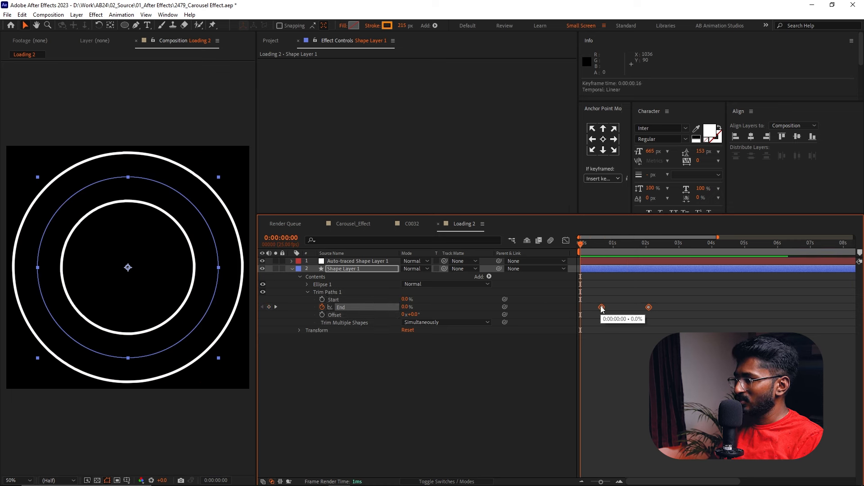
Step: Keyframe the auto-traced layer's Scale from 0% at the first frame to 100% at the first End keyframe's time
click(591, 262)
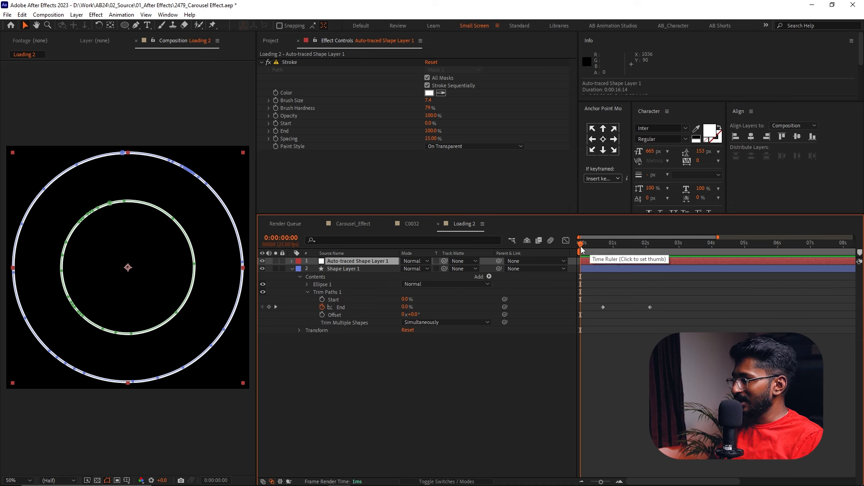
key(s)
click(315, 269)
drag(580, 269, 602, 269)
key(F2)
click(419, 268)
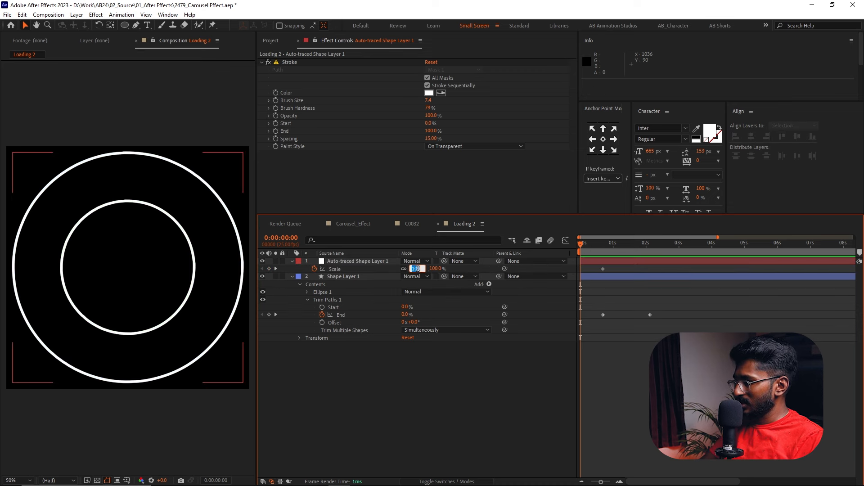
text(0)
key(Return)
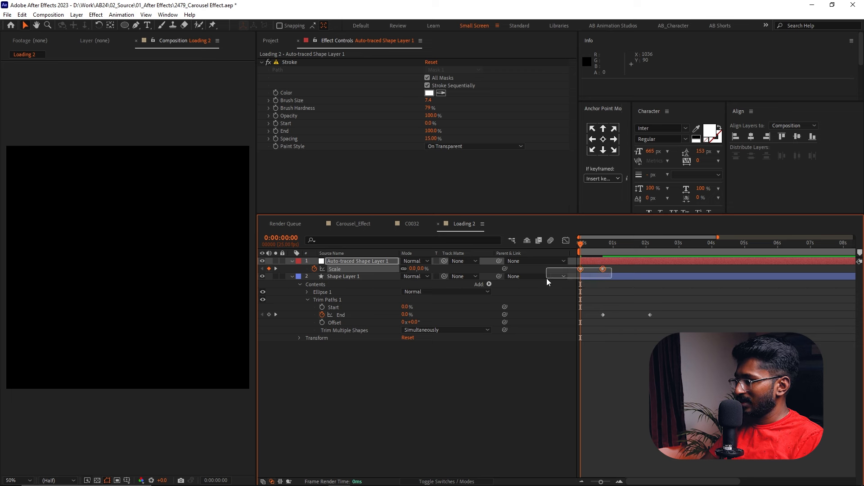
Step: Apply Easy Ease to the Scale keyframes, adjust their speed curve in the Graph Editor and preview the outline's scale-up
key(shift+F3)
drag(619, 411, 596, 456)
key(F9)
click(564, 241)
key(space)
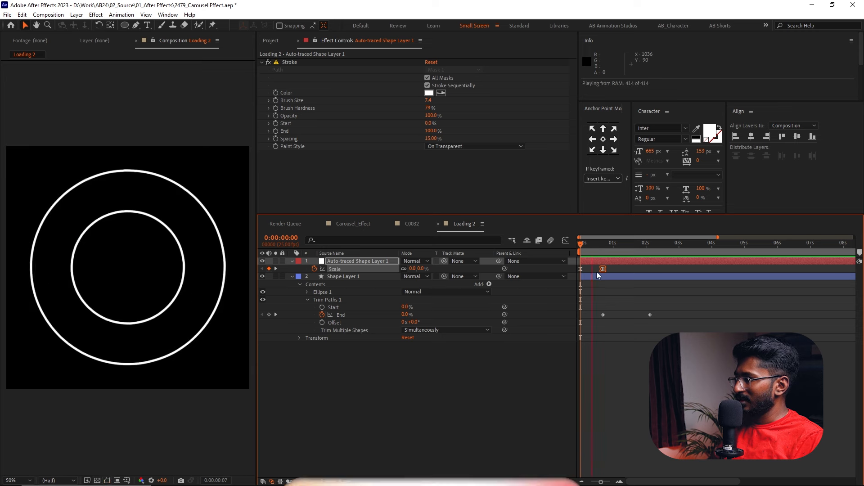
click(597, 272)
Step: Set the line cap of the orange ring's Stroke 1 to Round Cap
drag(668, 304, 579, 329)
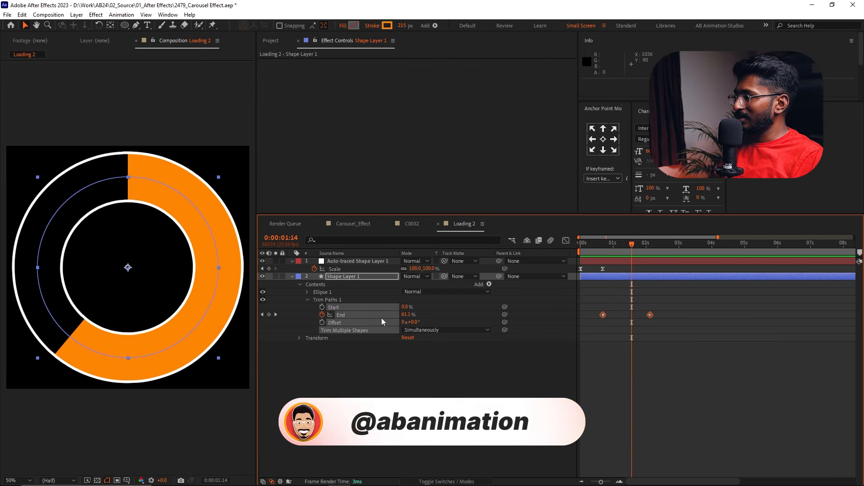
click(307, 292)
click(314, 307)
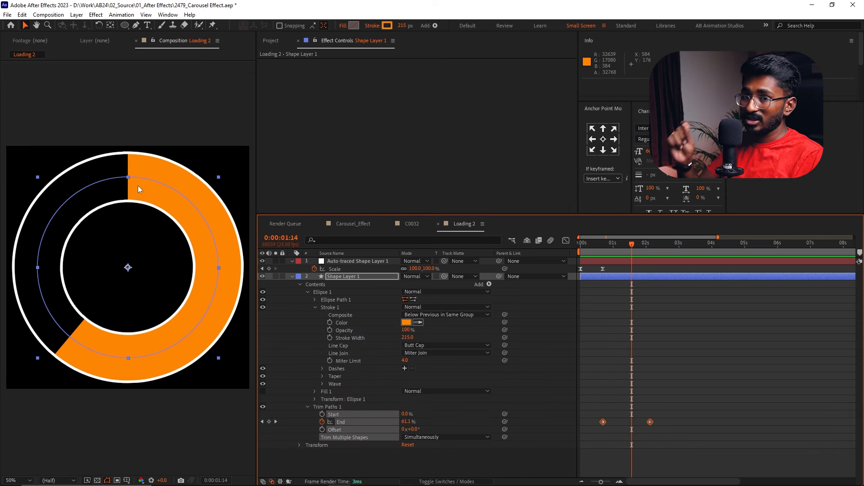
click(419, 346)
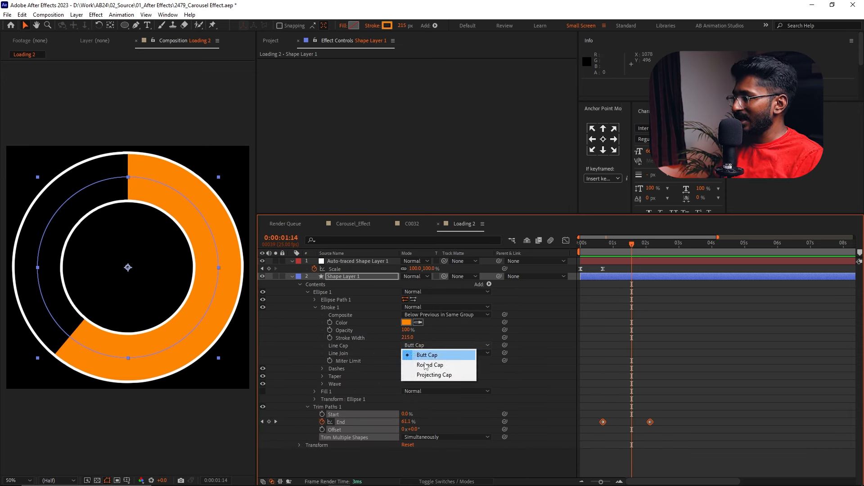
click(423, 364)
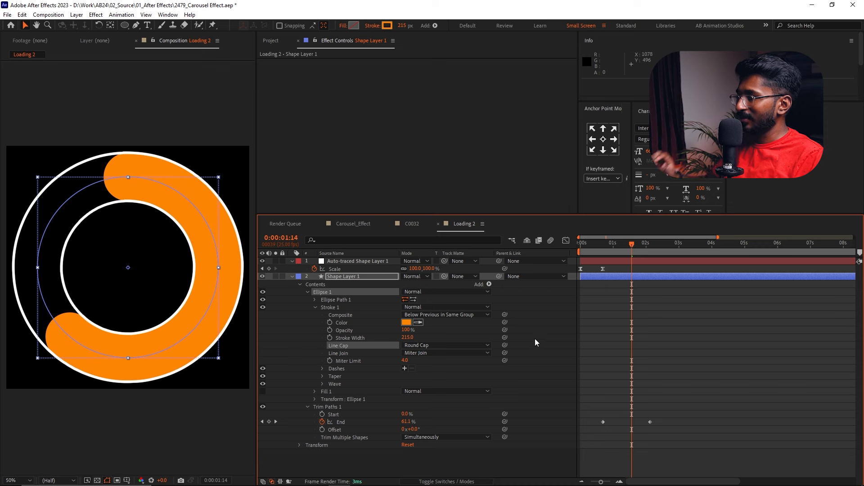
Step: Apply Easy Ease to both Trim Paths End keyframes, shape their speed graph into a late, sharp peak and preview the fill
drag(679, 398, 592, 436)
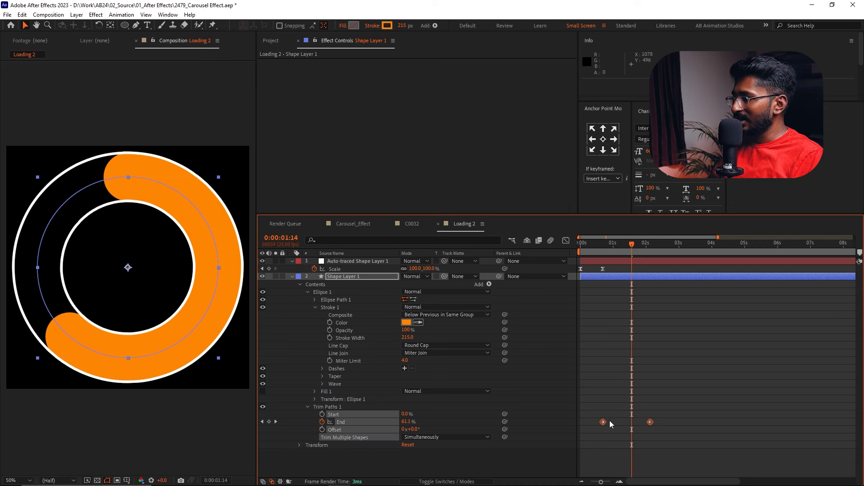
key(F9)
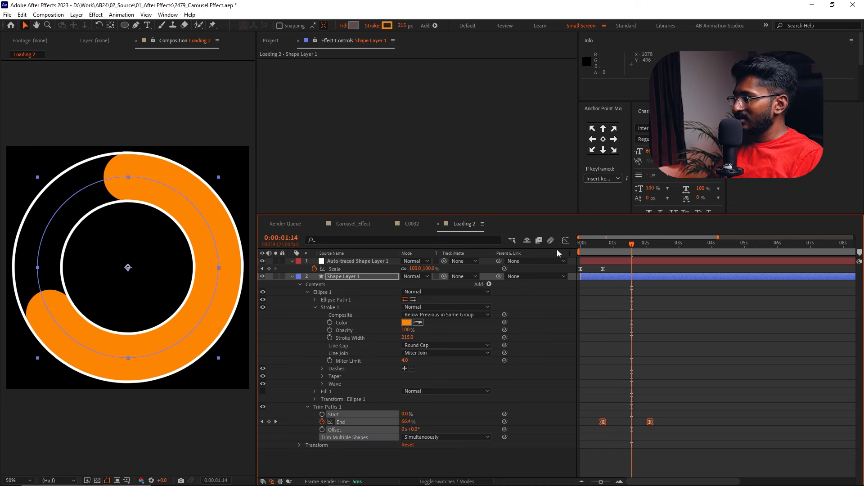
click(566, 241)
mouse_move(635, 456)
mouse_down()
mouse_move(629, 450)
mouse_move(645, 450)
mouse_up()
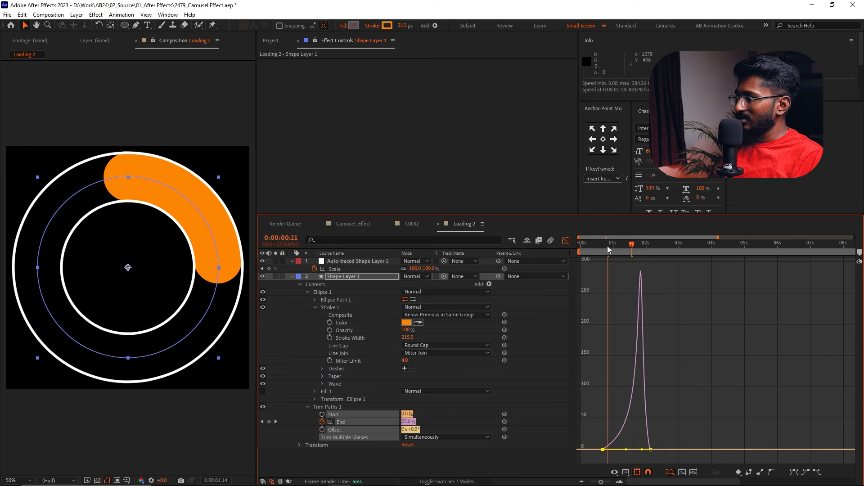
click(595, 249)
key(space)
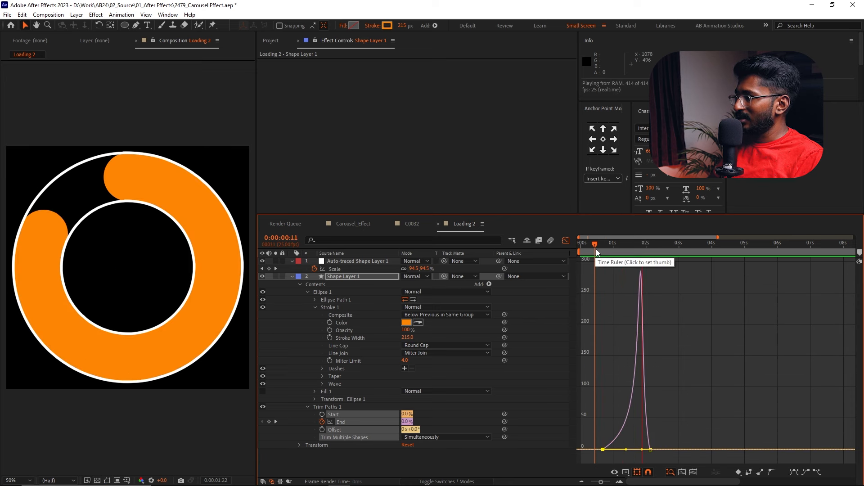
Step: Keyframe the orange ring's Trim Paths Offset from -119° at the first End keyframe to 0° at the second, and preview the motion
key(space)
key(shift+F3)
drag(617, 243, 604, 248)
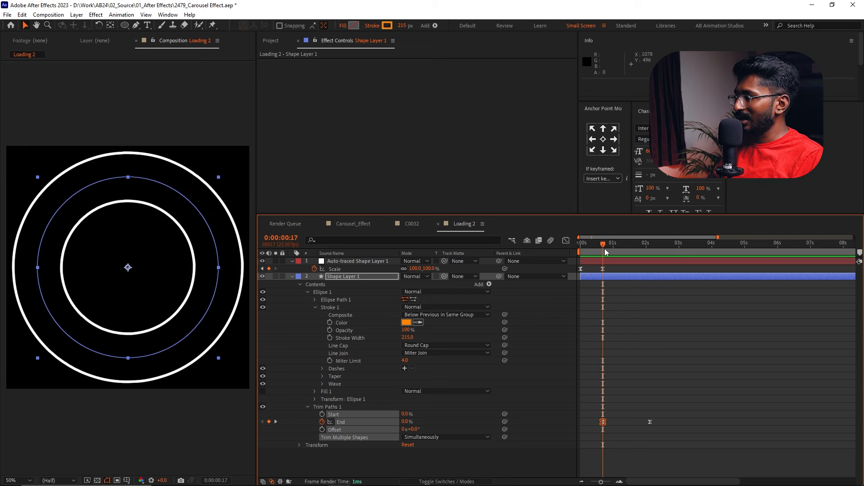
click(339, 453)
click(334, 430)
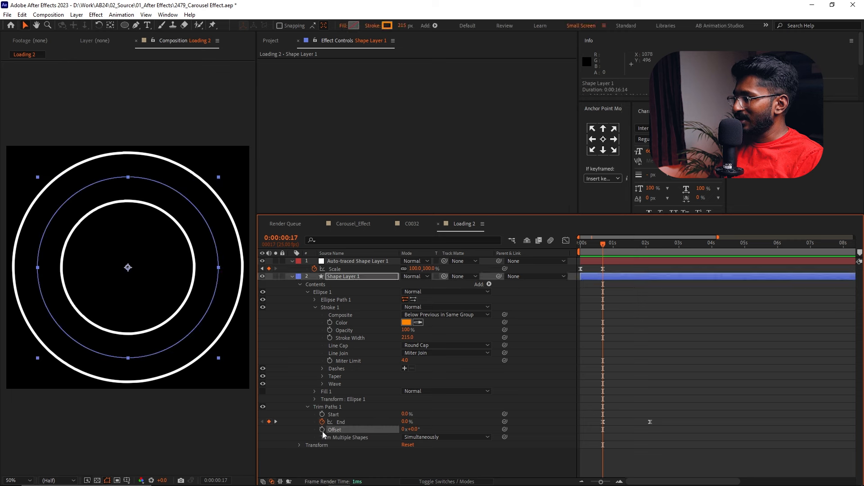
drag(602, 428, 647, 431)
drag(414, 431, 390, 429)
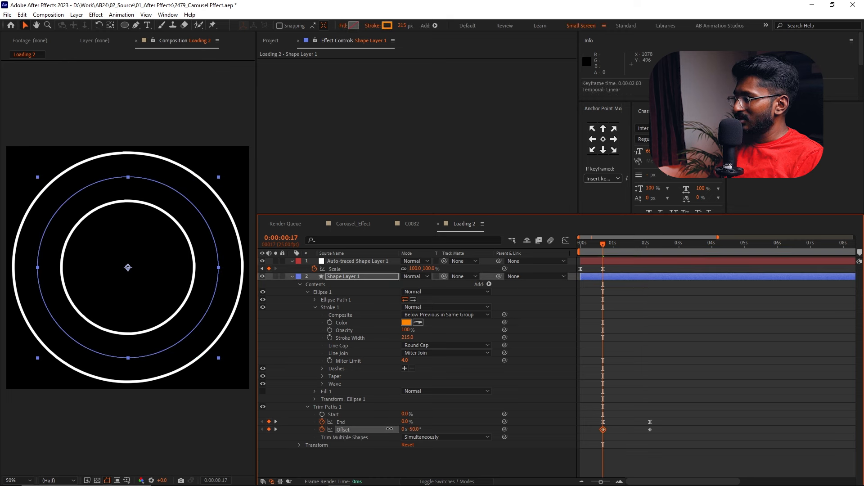
key(space)
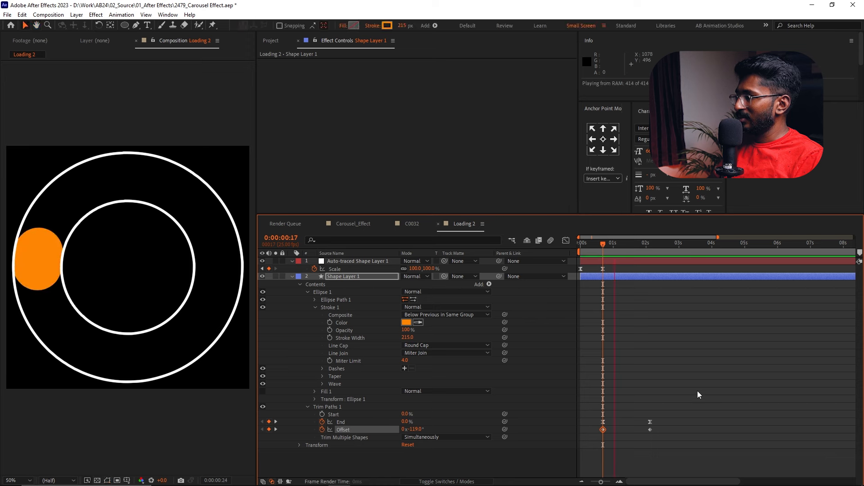
Step: Apply Easy Ease to the Trim Paths End and Offset keyframes and reshape their speed curves in the Graph Editor to peak early
drag(700, 411, 577, 439)
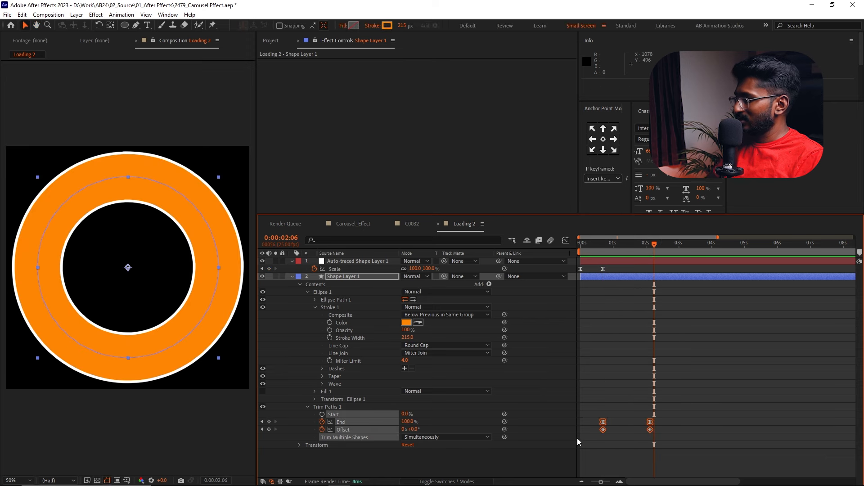
key(F9)
click(566, 241)
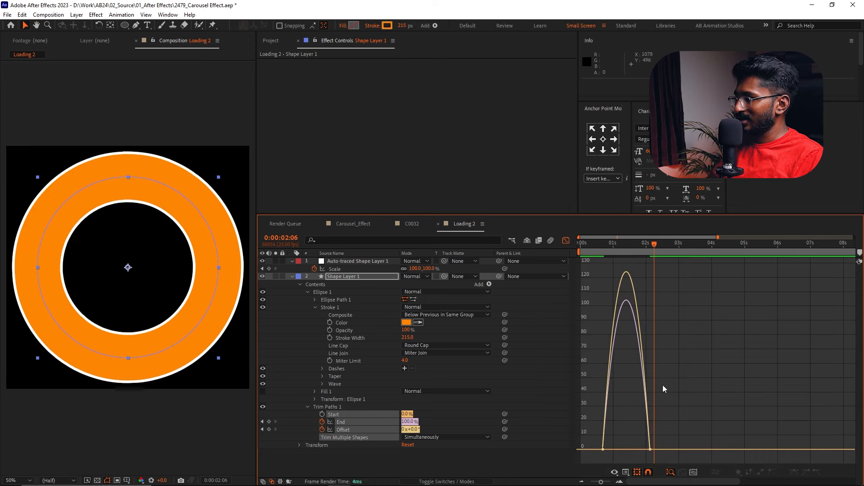
drag(631, 457, 620, 447)
click(565, 241)
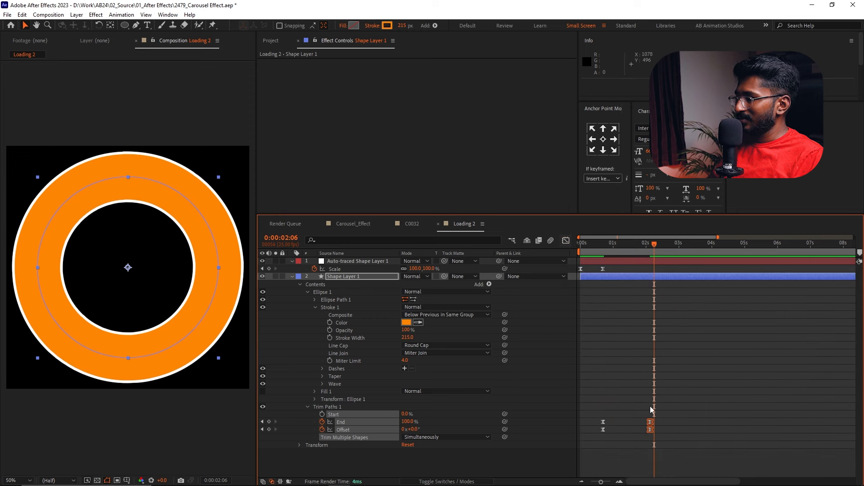
Step: Move the closing End and Offset keyframes earlier to 0:00:01:21 and preview the quicker fill
click(644, 419)
drag(623, 406, 628, 425)
key(Home)
key(space)
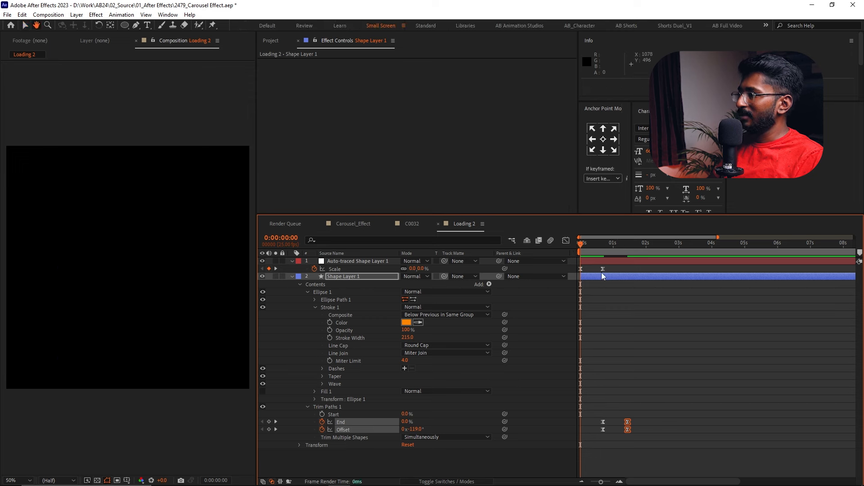
key(space)
drag(628, 428, 642, 428)
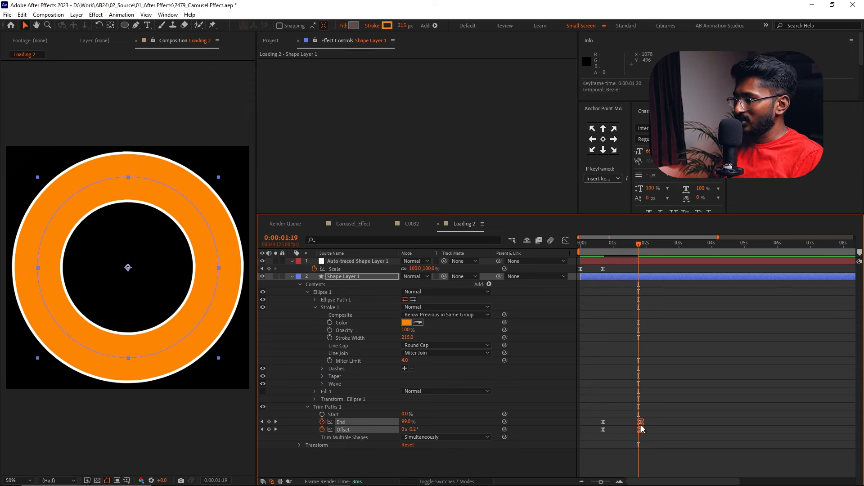
key(space)
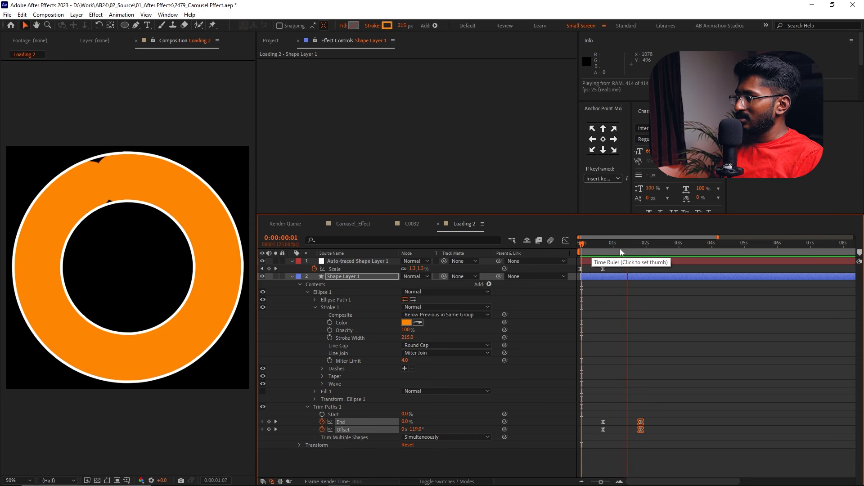
Step: Copy the auto-traced layer's two Scale keyframes, paste them at 0:00:01:16 and time-reverse the pasted pair
click(641, 246)
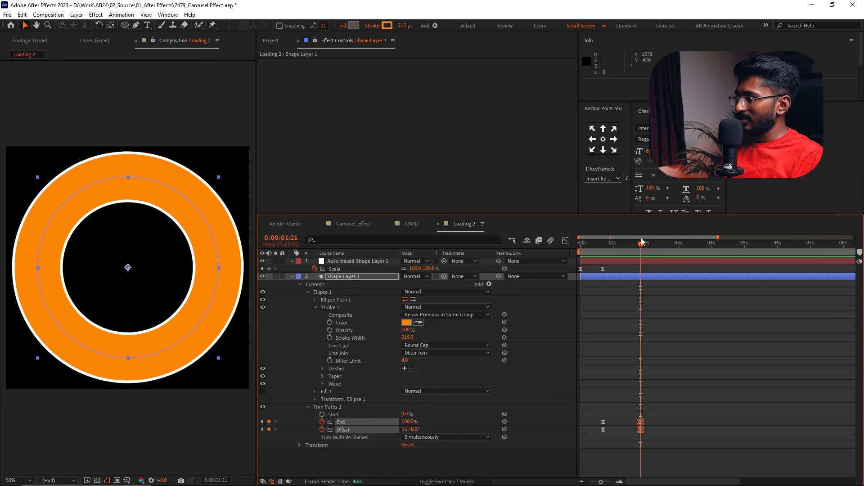
click(637, 245)
mouse_move(637, 245)
mouse_down()
mouse_move(623, 246)
mouse_move(636, 245)
mouse_up()
click(620, 260)
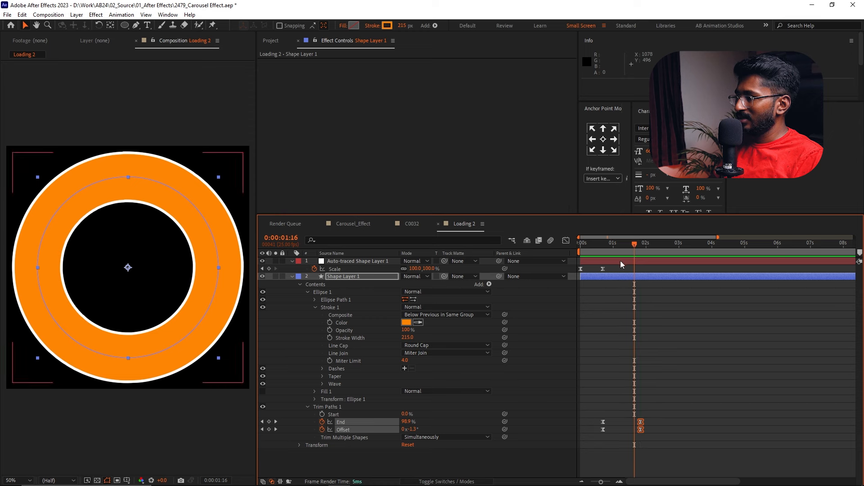
key(ctrl+c)
key(ctrl+v)
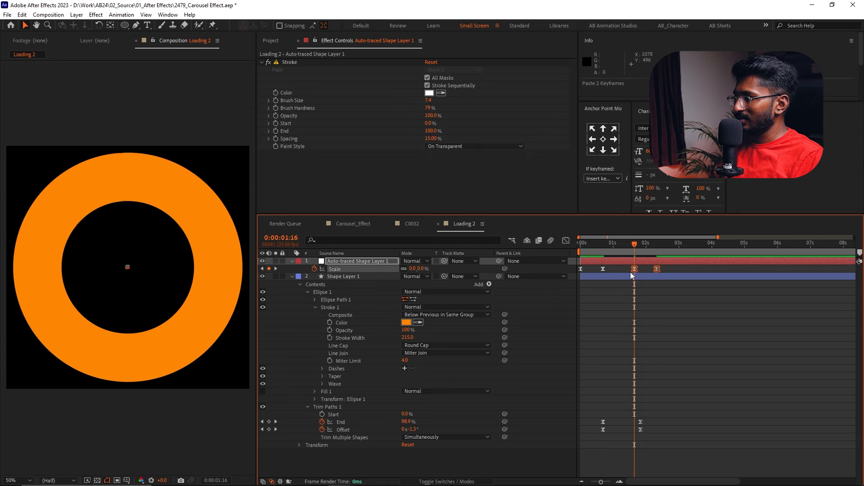
right_click(636, 271)
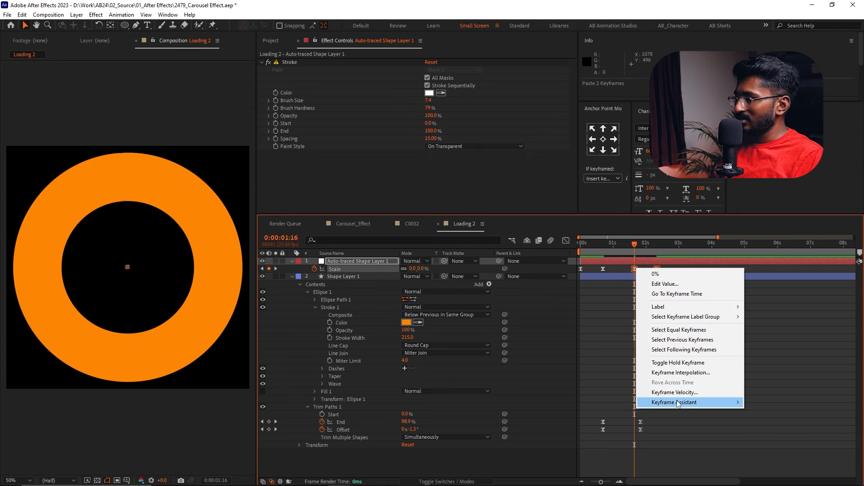
mouse_move(684, 402)
click(595, 402)
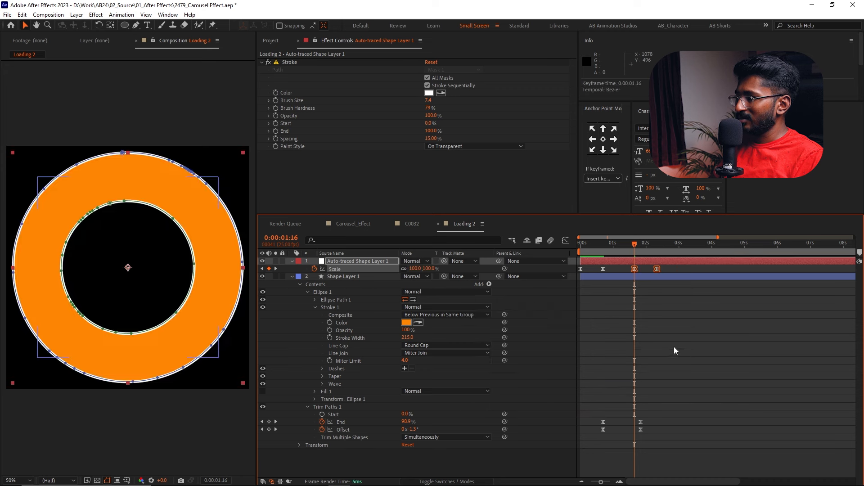
Step: Parent Shape Layer 1 to the Auto-traced Shape Layer 1 and preview both scaling together
click(618, 275)
click(620, 244)
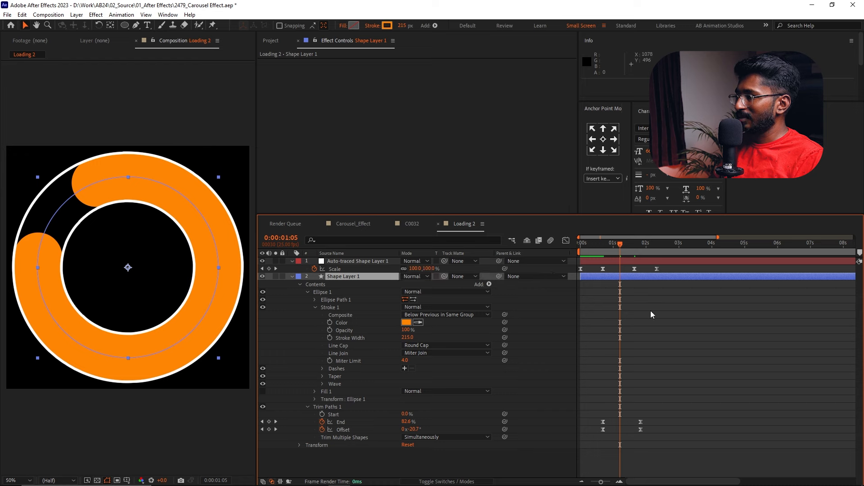
key(space)
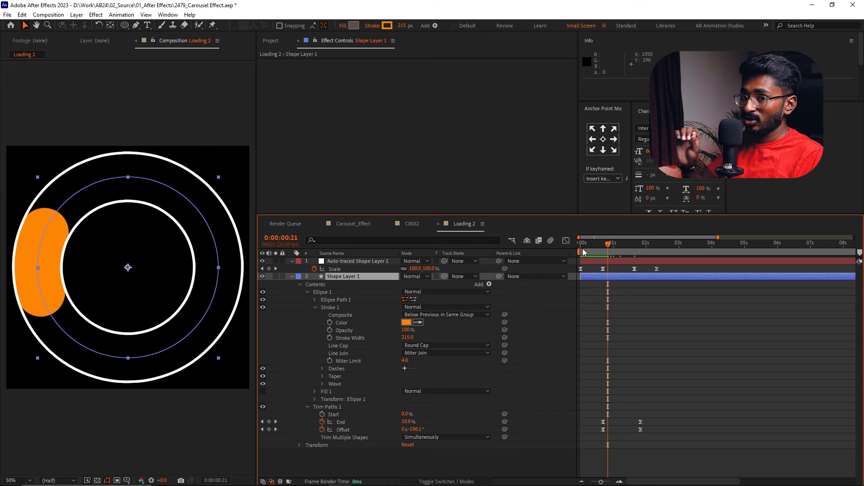
drag(591, 254, 621, 258)
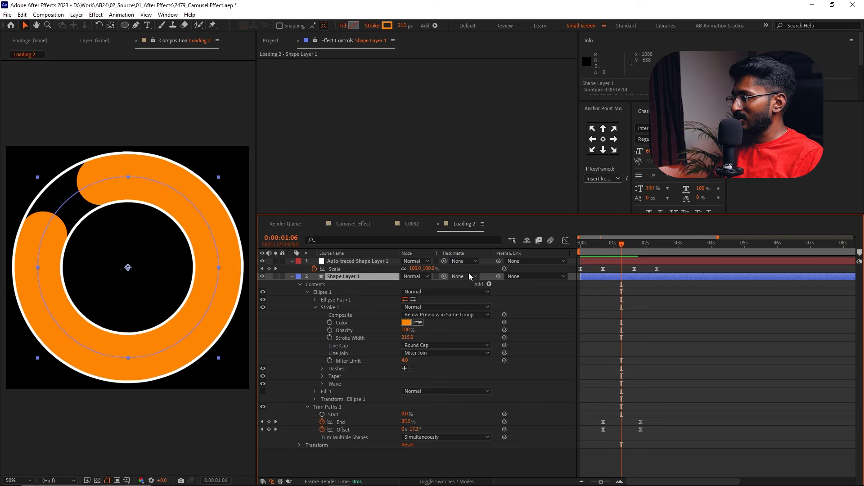
drag(498, 278, 343, 260)
drag(609, 250, 567, 252)
key(space)
key(space)
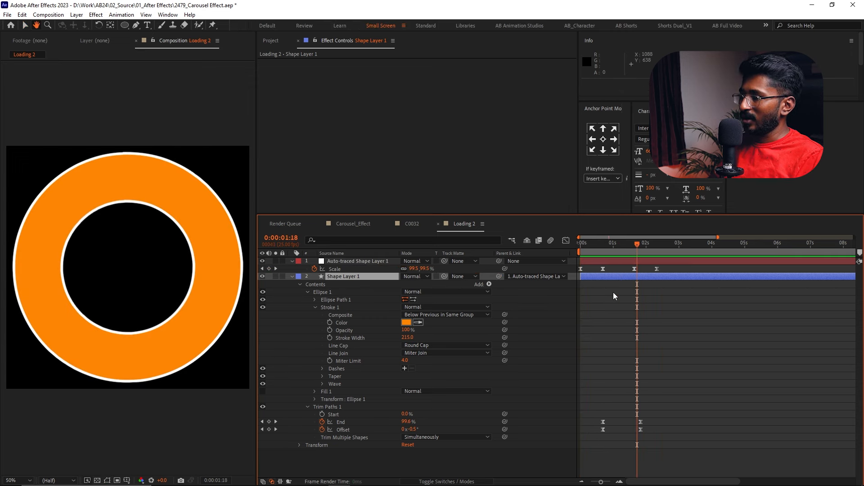
Step: Shift all Trim Paths End and Offset keyframes earlier so the first pair sits at 0:00:00:05, and preview the timing
drag(671, 388, 591, 422)
drag(596, 250, 569, 247)
key(space)
drag(592, 422, 587, 422)
drag(592, 249, 564, 248)
key(space)
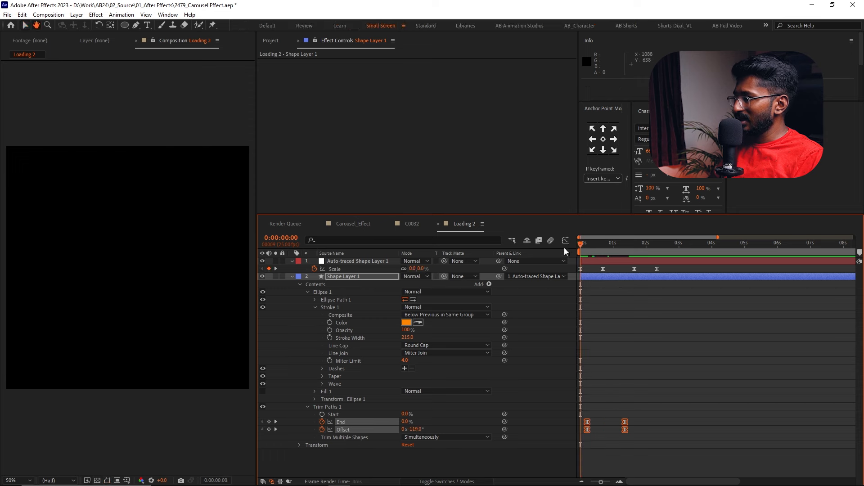
key(space)
Step: Move the scale-down keyframes to start at 0:00:01:04, trim the composition to their end, collapse the layers and preview the animation
drag(659, 264, 618, 270)
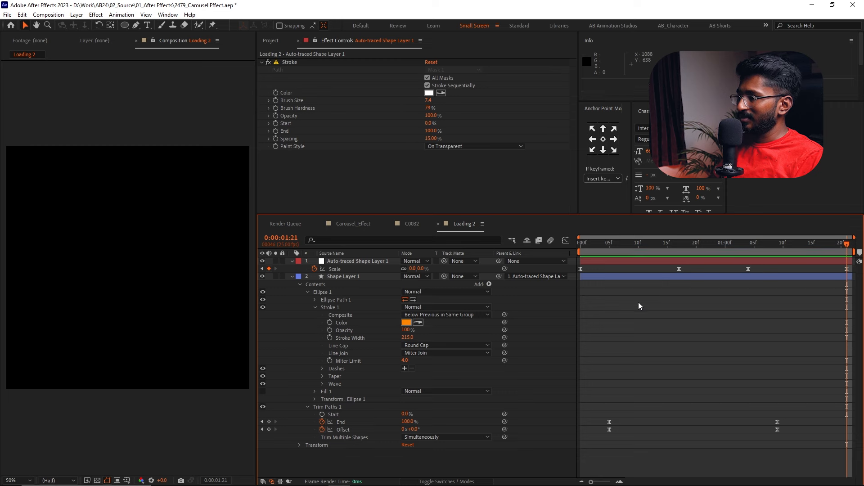
key(ctrl+grave)
key(space)
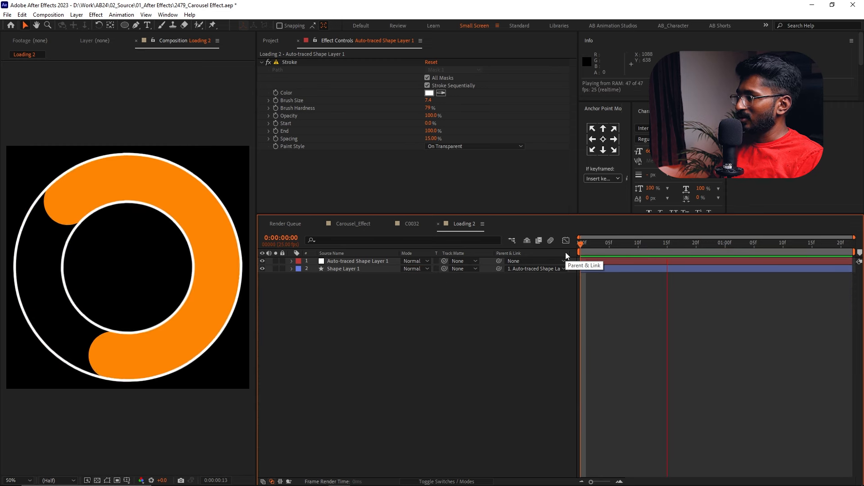
drag(635, 250, 701, 248)
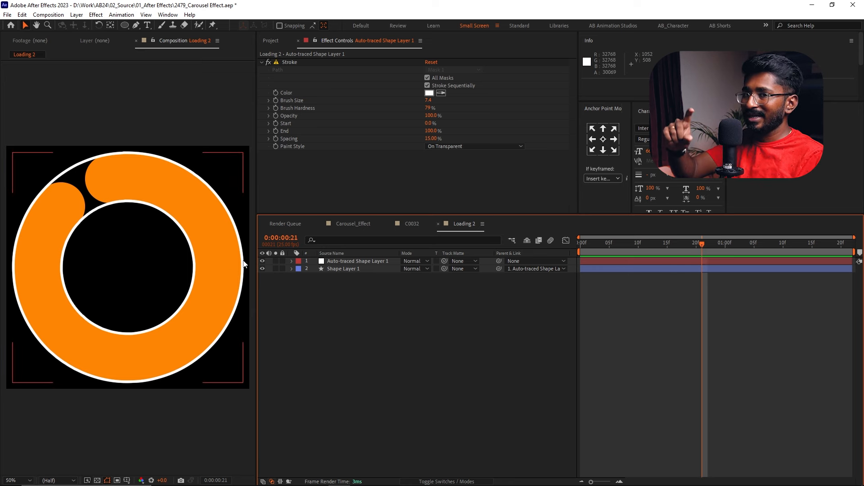
Step: Set a Color keyframe on Shape Layer 1's Stroke 1 at 0:00:00:18
drag(690, 251, 682, 251)
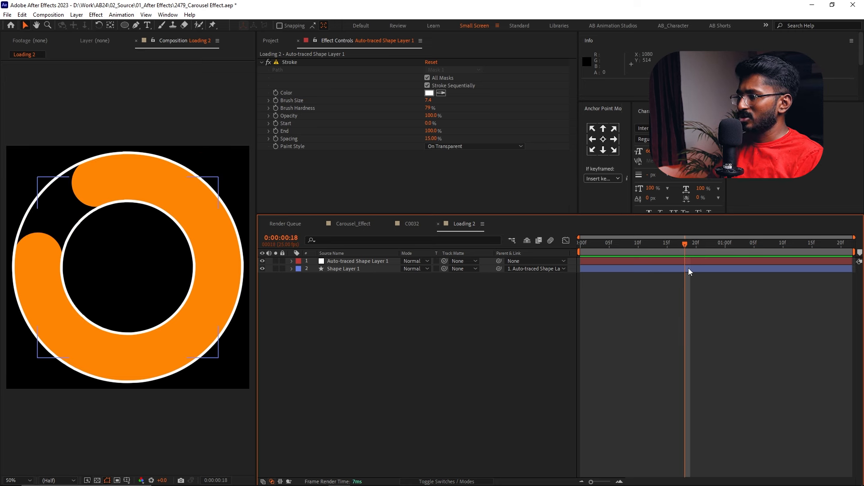
click(688, 268)
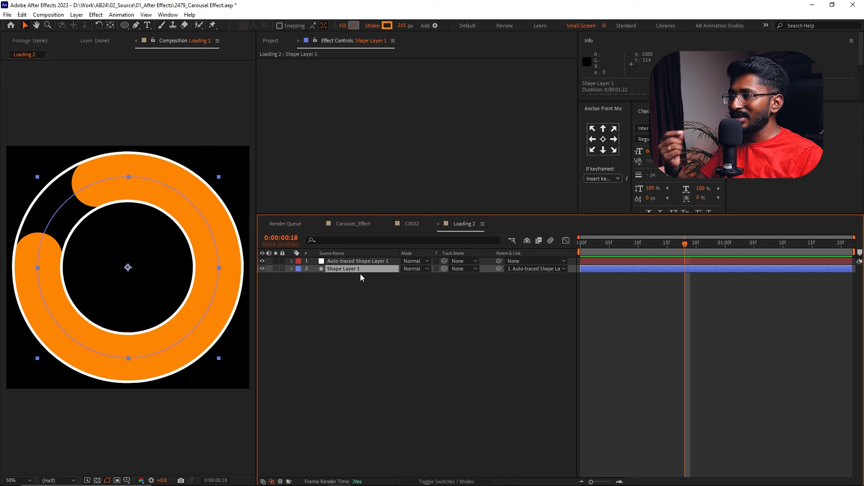
click(292, 268)
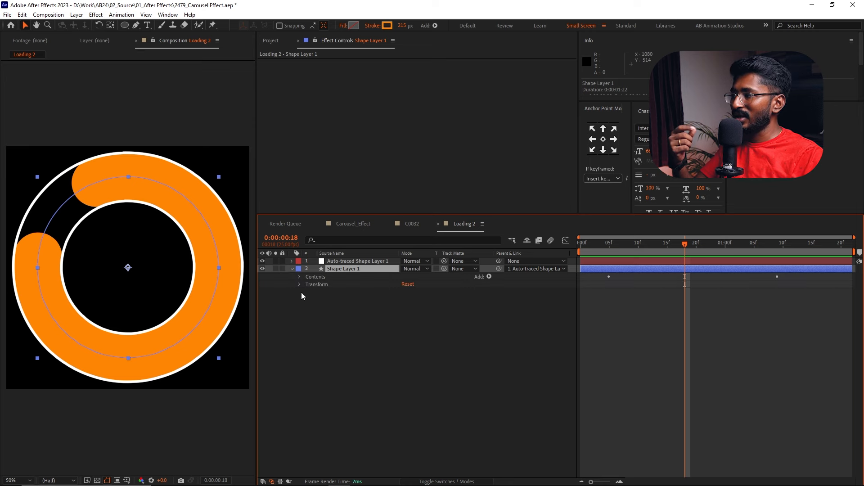
click(300, 277)
click(308, 285)
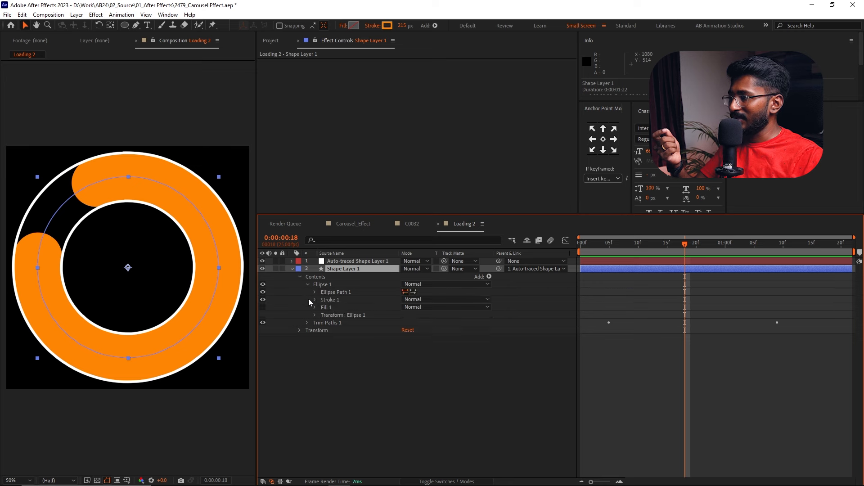
click(328, 306)
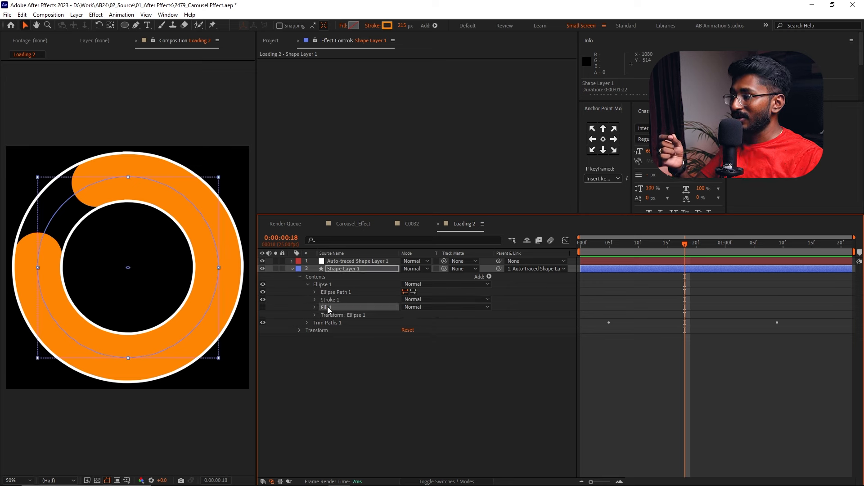
click(330, 300)
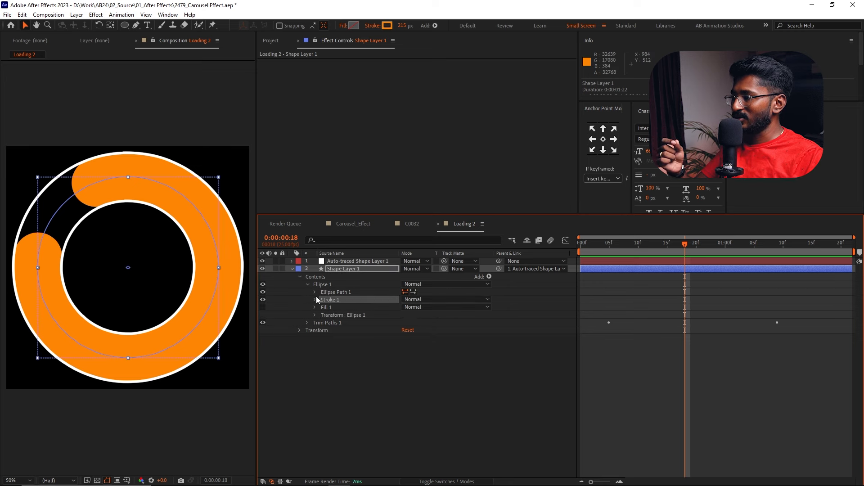
click(314, 300)
click(342, 315)
click(330, 315)
Step: Keyframe the Stroke 1 color to green 33AD1B at 0:00:01:04 and preview the orange-to-green change
drag(729, 250, 750, 245)
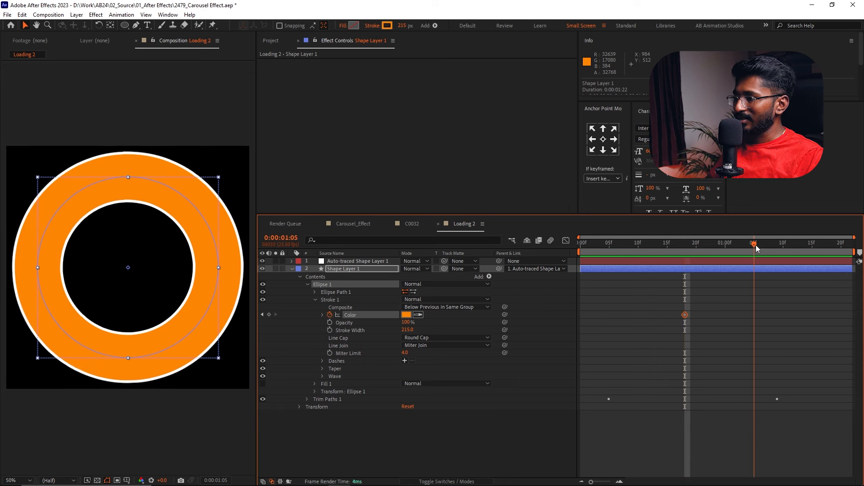
click(405, 314)
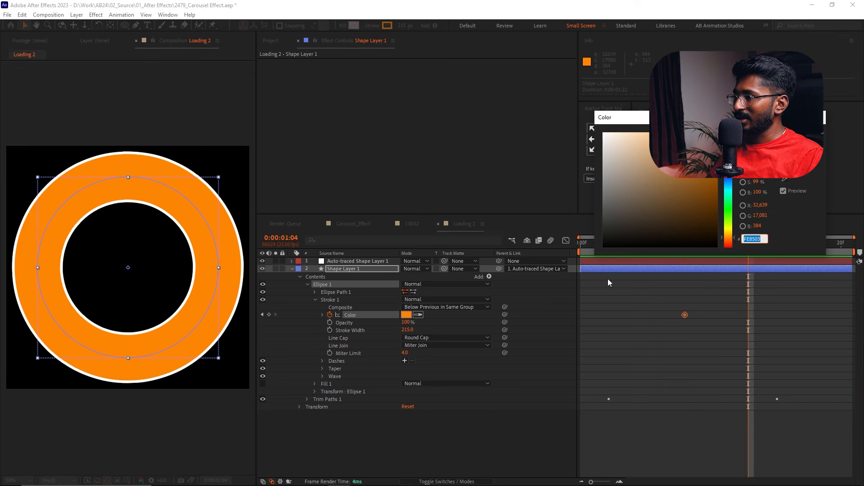
click(726, 212)
drag(704, 193, 718, 163)
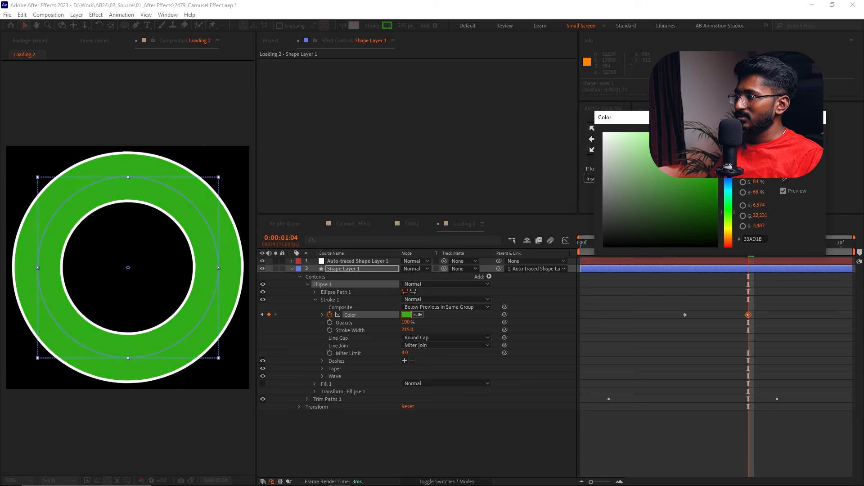
key(Return)
key(space)
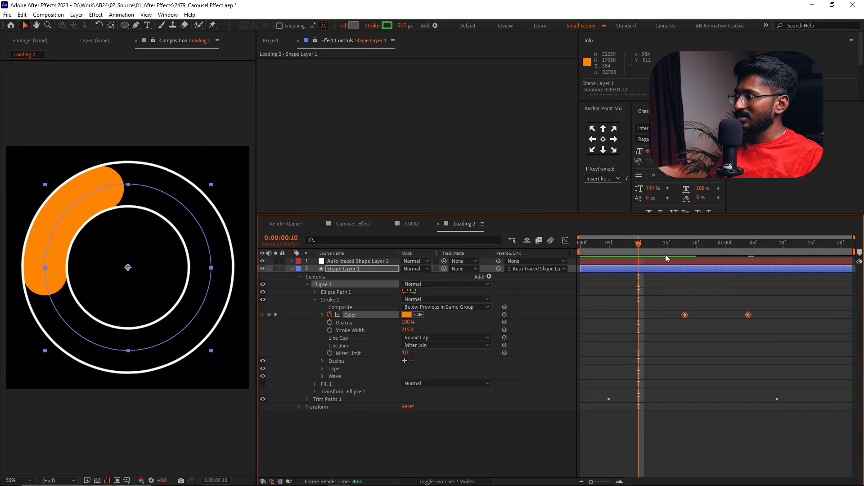
key(space)
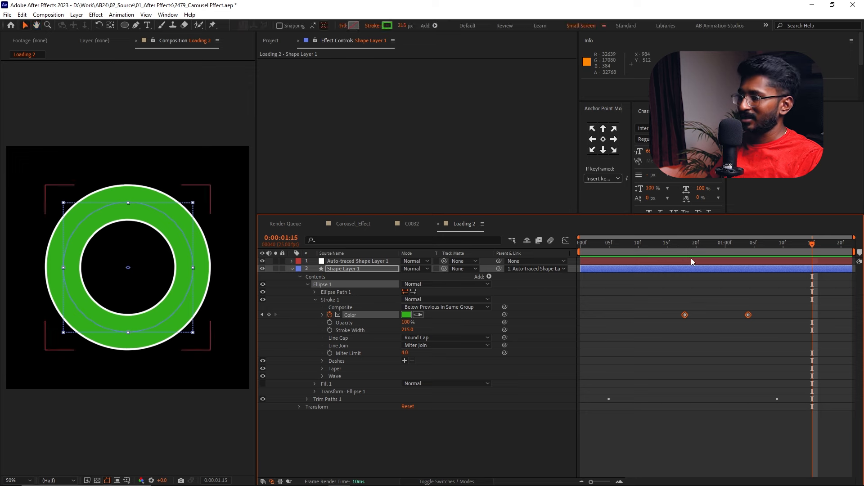
drag(711, 247, 679, 253)
click(680, 268)
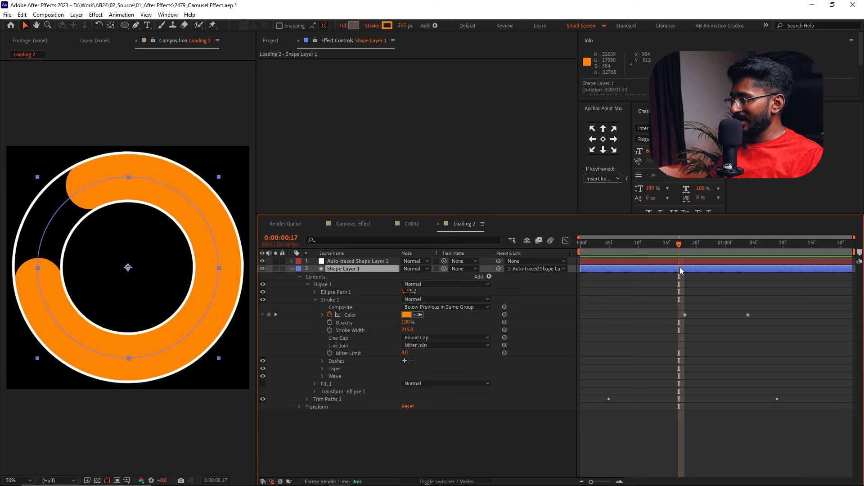
Step: Apply a Glow effect with a radius of 150 to Shape Layer 1, collapse its properties and preview from the start
key(ctrl+space)
text(glow)
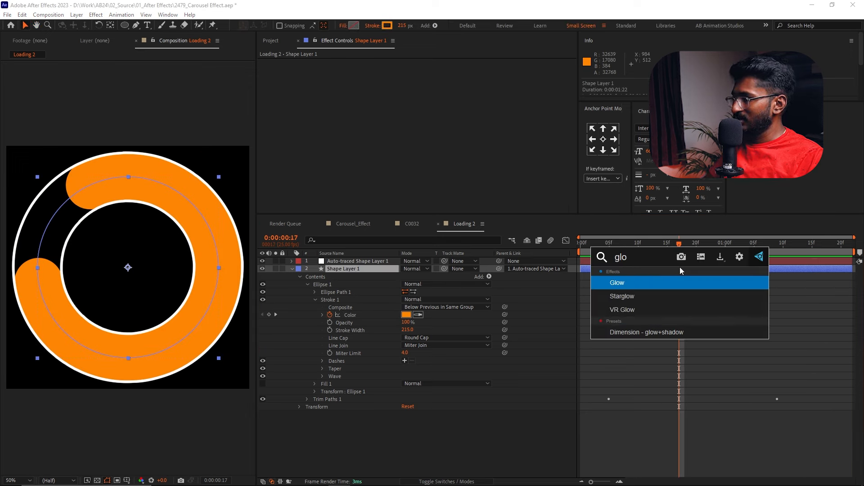
click(670, 282)
drag(426, 85, 506, 81)
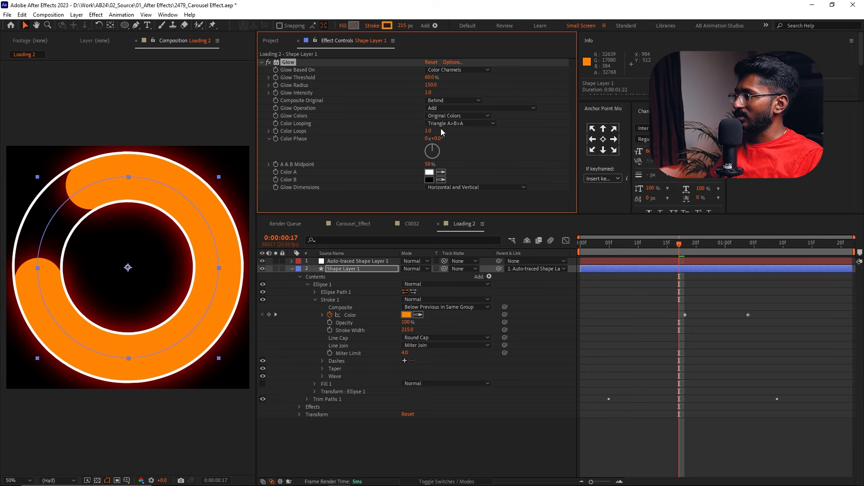
click(647, 345)
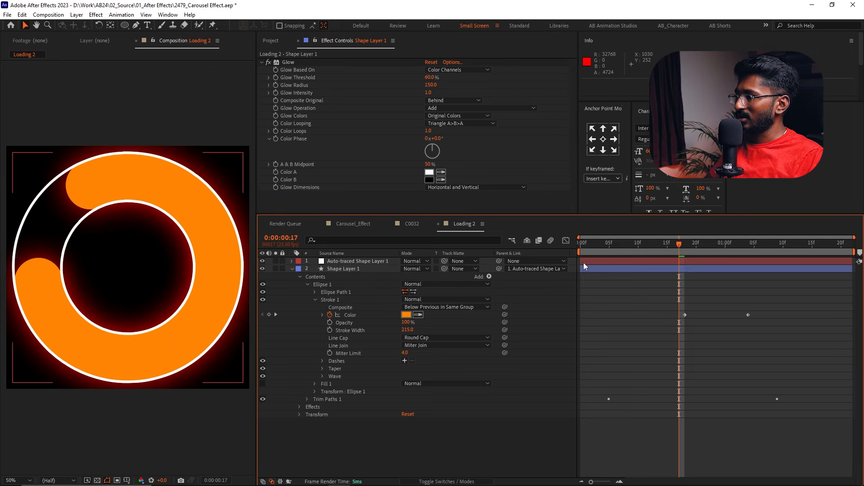
drag(634, 244, 571, 244)
key(u)
key(space)
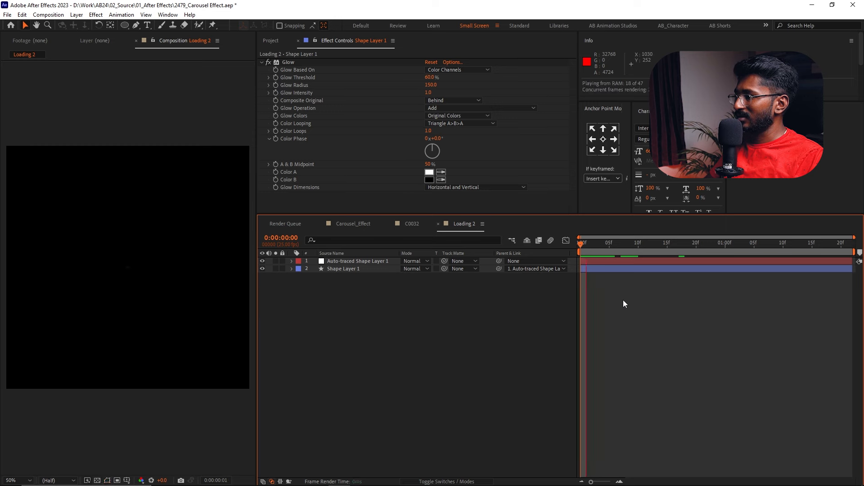
Step: Reduce all Scale keyframes of Auto-traced Shape Layer 1 together so the one at 0:00:00:17 is 75%, and preview the animation
click(614, 260)
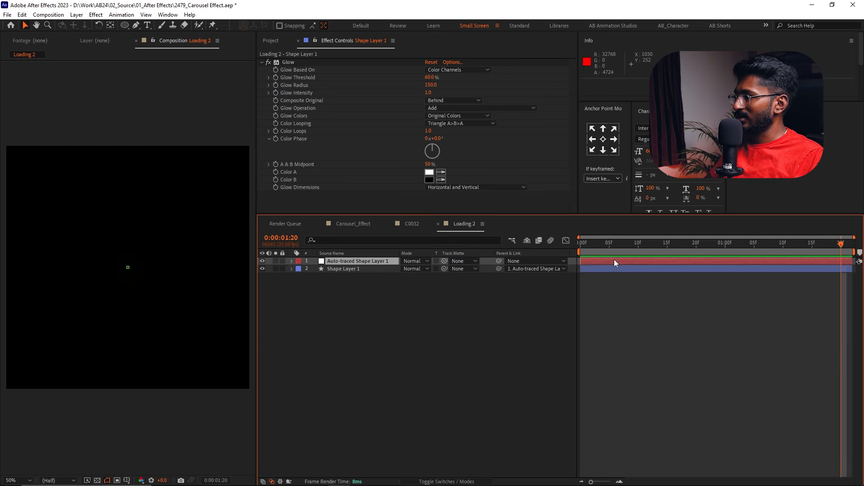
key(u)
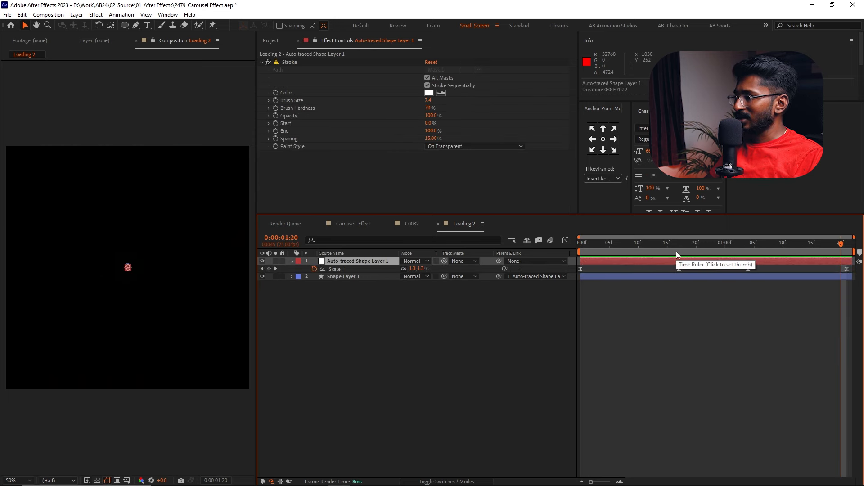
click(678, 250)
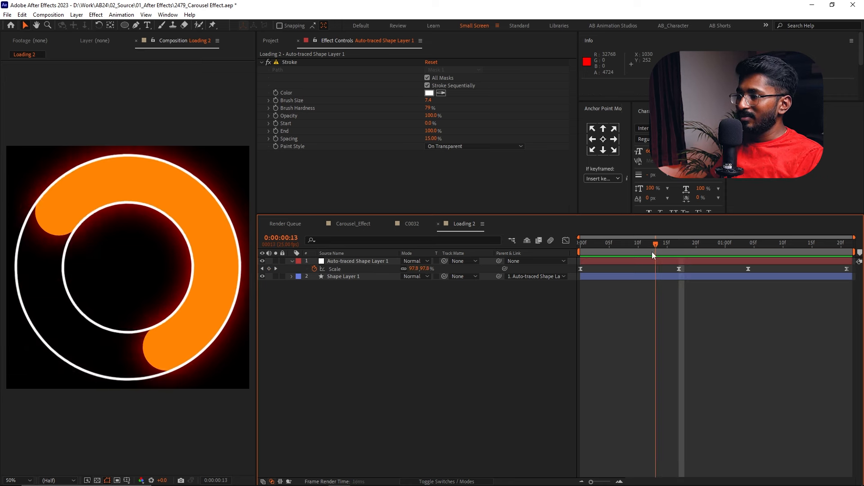
drag(651, 253, 672, 251)
click(690, 276)
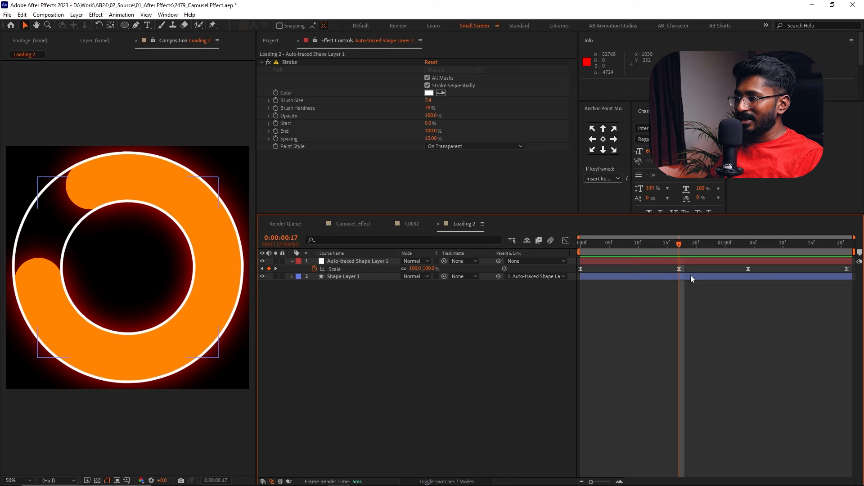
click(341, 267)
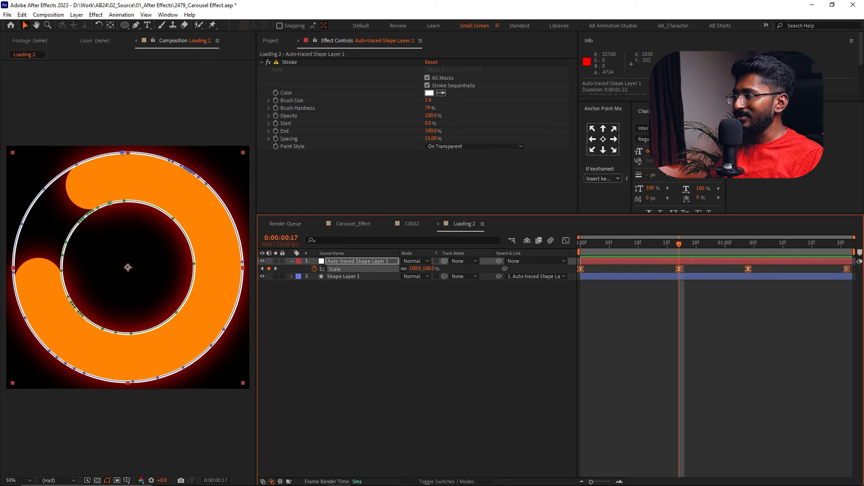
click(413, 269)
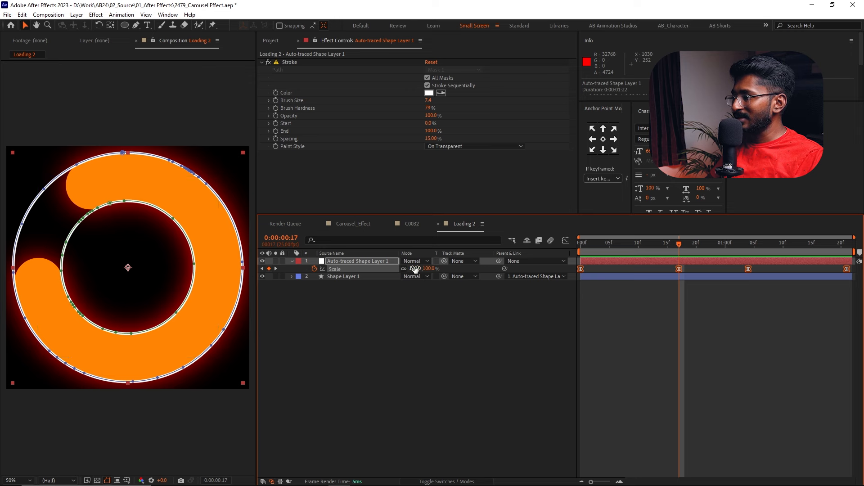
text(75)
key(Return)
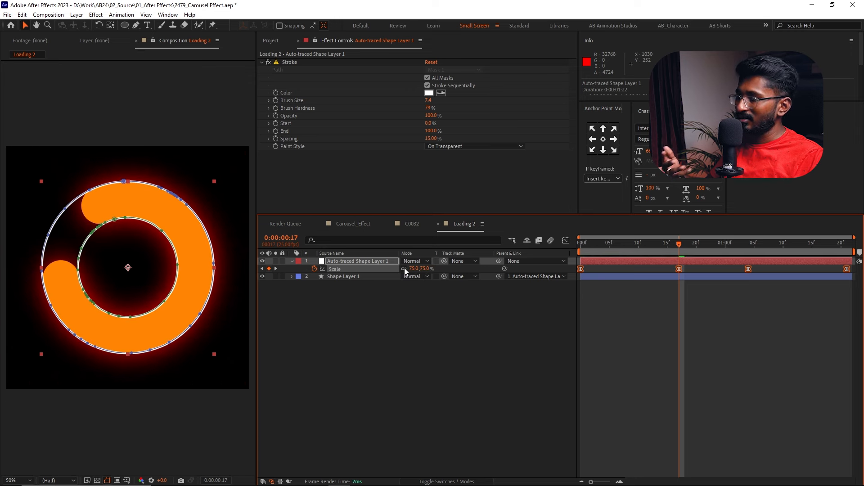
drag(679, 245, 561, 252)
key(space)
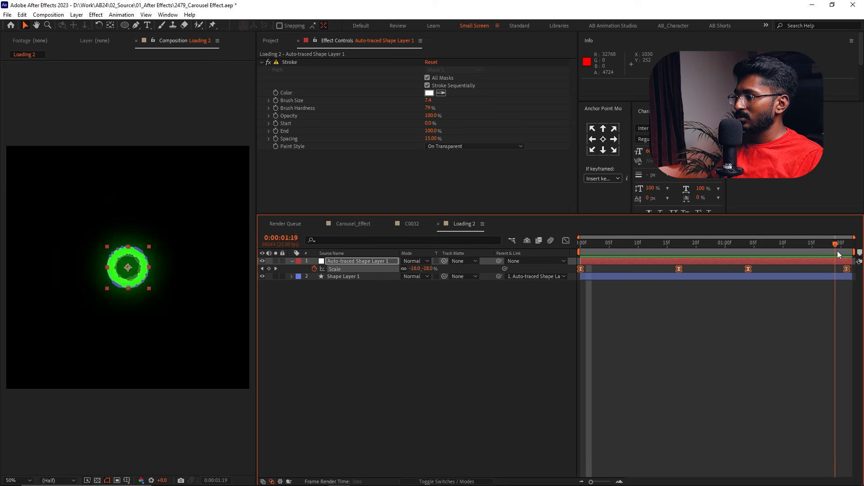
Step: Correct the last Scale keyframe of Auto-traced Shape Layer 1, set the first one to 0%, and preview the animation
click(713, 334)
click(419, 268)
text(75)
key(Return)
key(space)
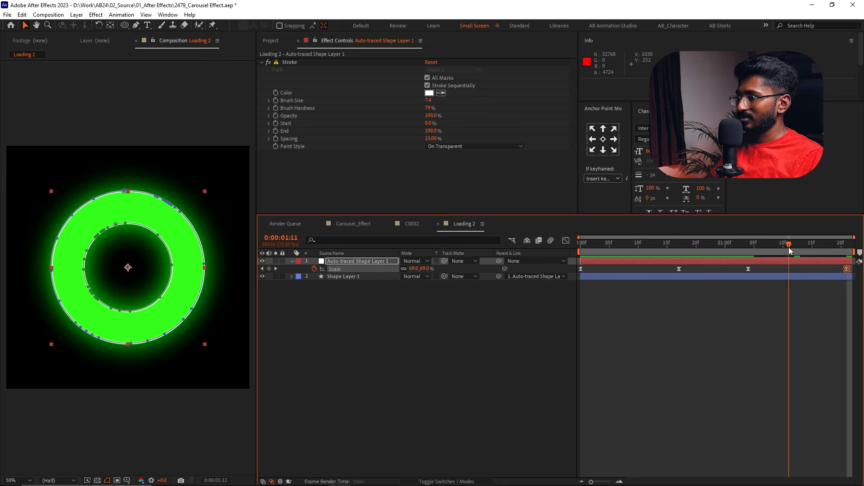
click(428, 269)
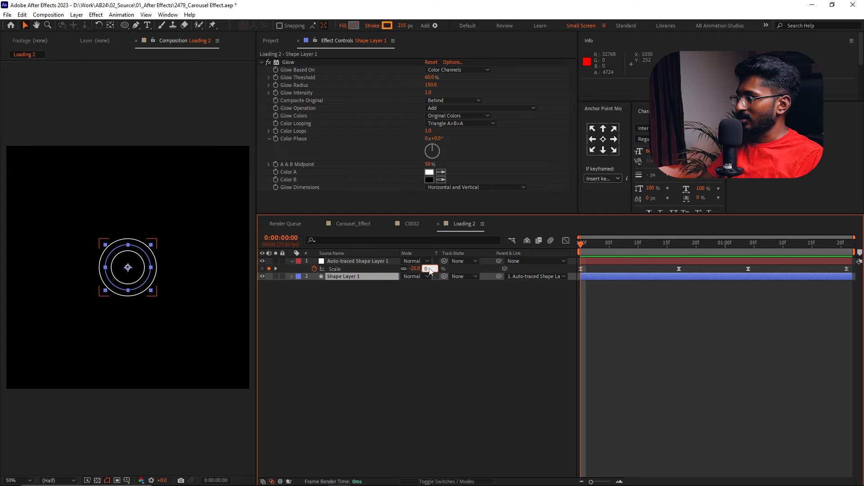
text(0)
key(Return)
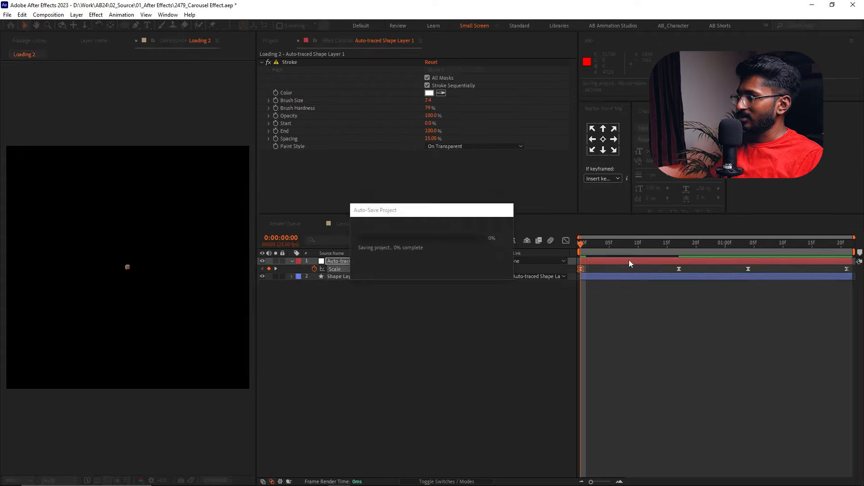
key(space)
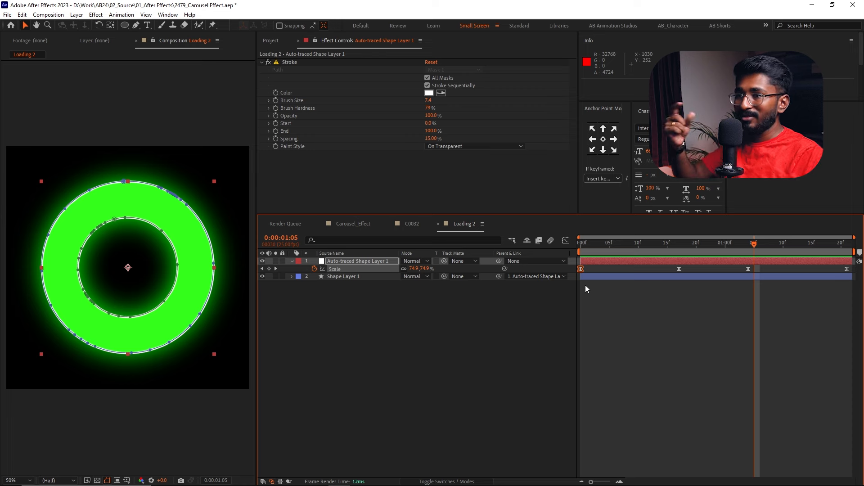
Step: In the C0032 composition, add a marker at 0:39:07:24, where the finger lifts off the keyboard
click(415, 222)
scroll(114, 261, down, 1)
scroll(117, 288, up, 1)
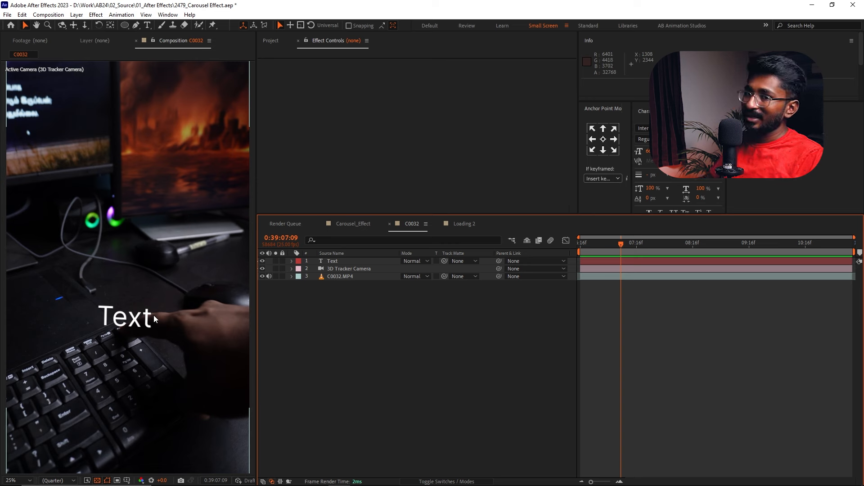
drag(623, 246, 658, 244)
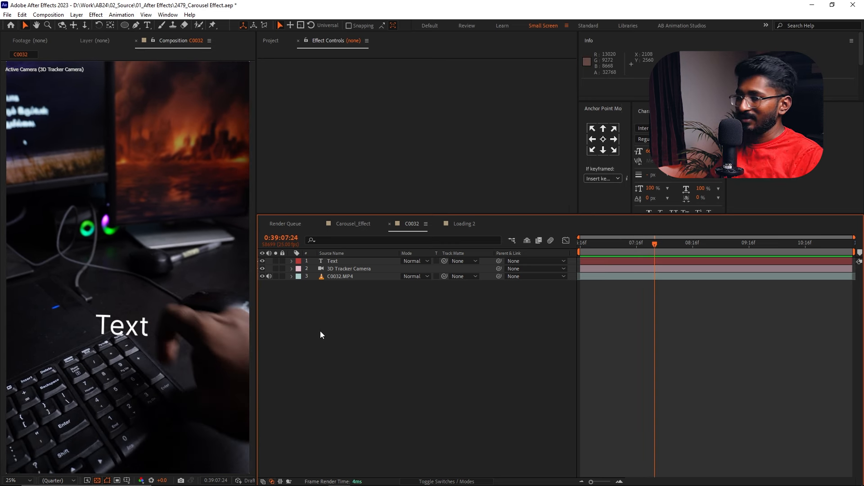
drag(858, 253, 656, 252)
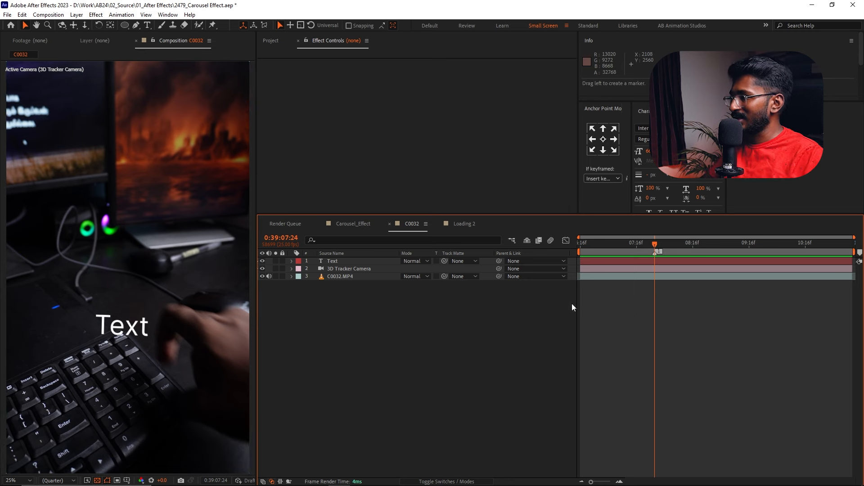
Step: Add the Loading 2 composition to C0032 below the Text layer, starting at the marker
click(271, 42)
drag(289, 126, 339, 263)
drag(596, 270, 695, 243)
click(670, 243)
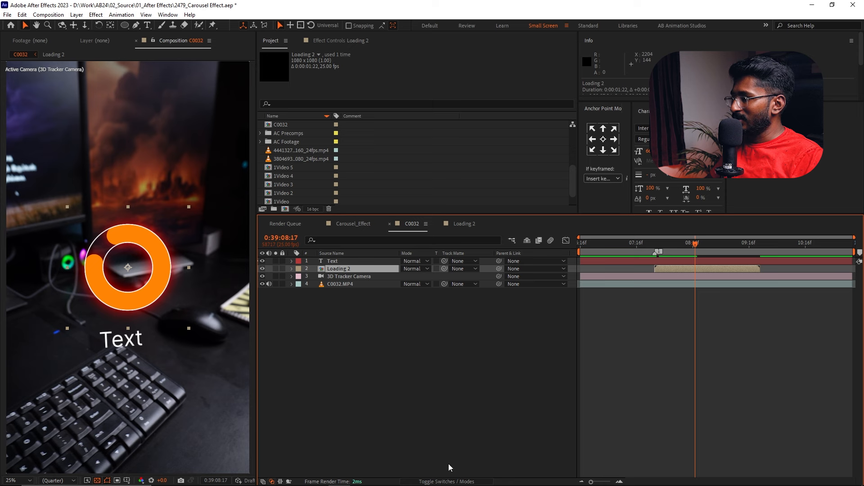
Step: Make the Loading 2 layer 3D, lay the ring flat on the desk and position it where the tracked text sits above the keyboard
click(448, 482)
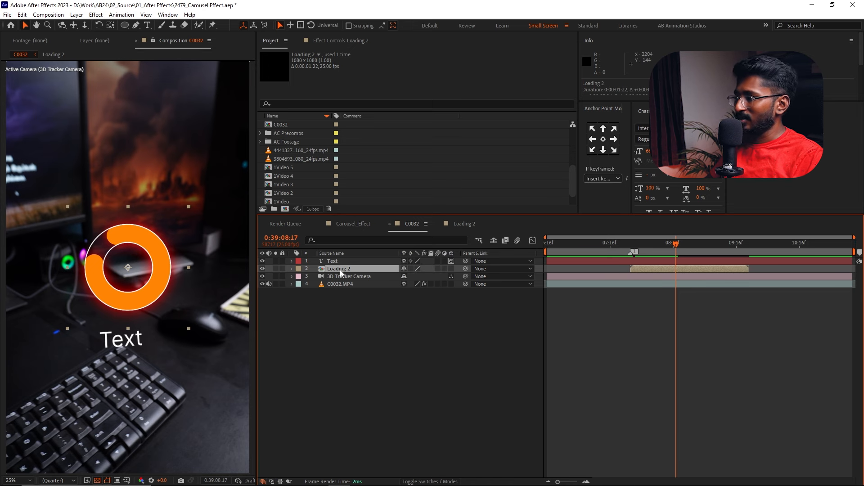
click(453, 268)
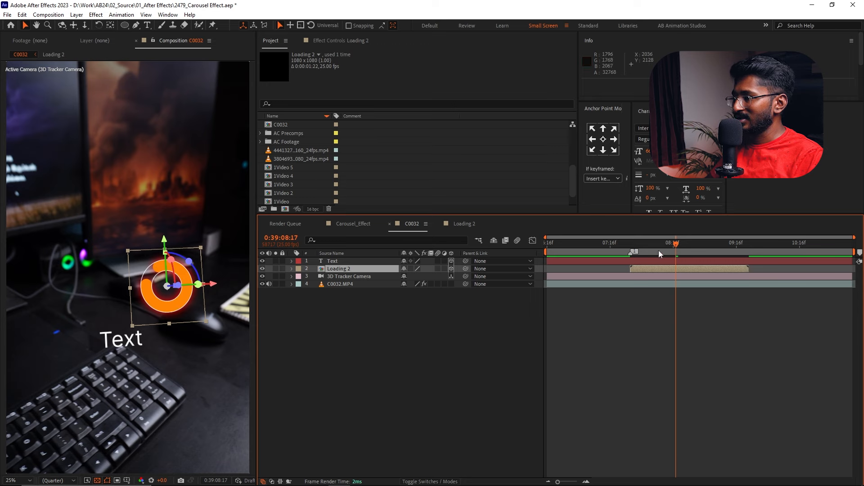
drag(658, 242, 695, 247)
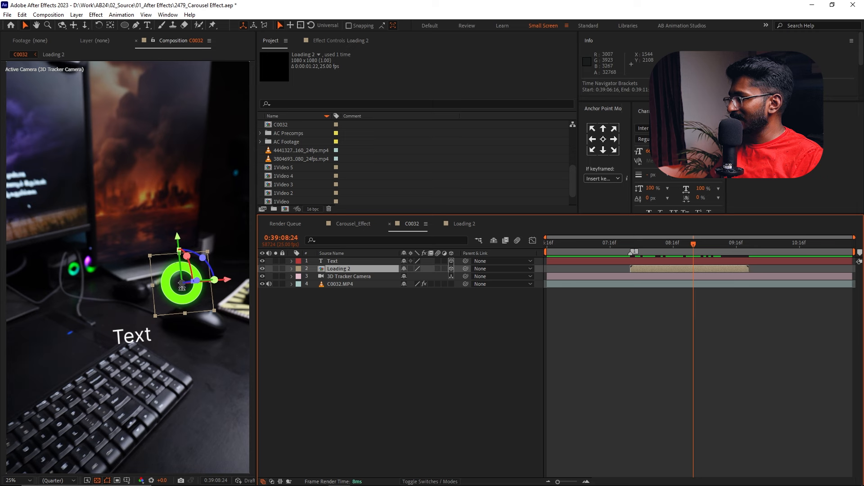
drag(198, 281, 166, 286)
drag(155, 253, 146, 341)
drag(205, 358, 127, 321)
Step: Hide the Text layer and preview the tracked ring from 0:39:07:18
click(291, 313)
click(263, 261)
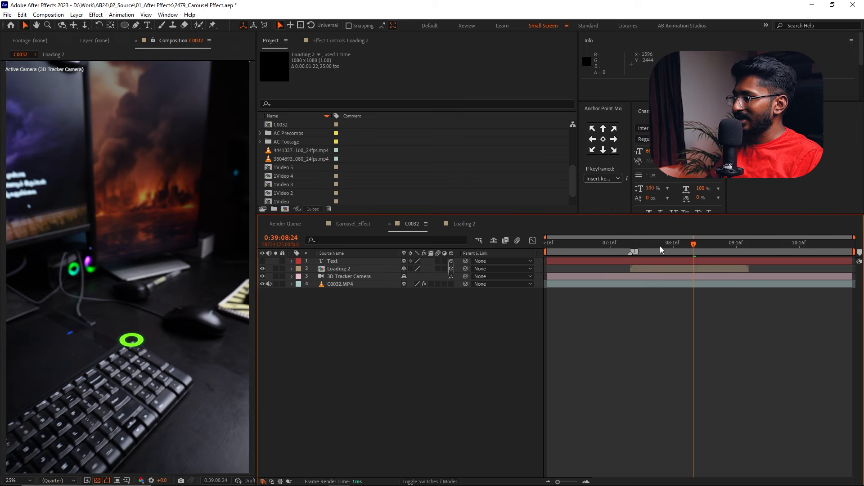
key(space)
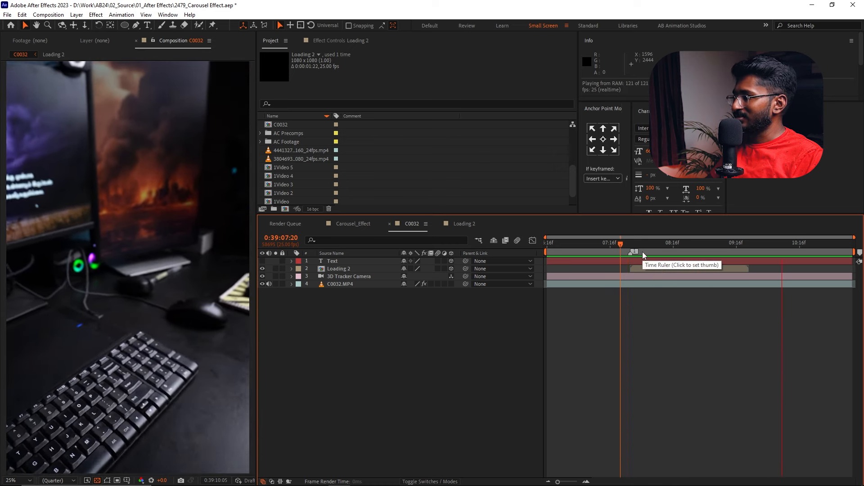
click(615, 245)
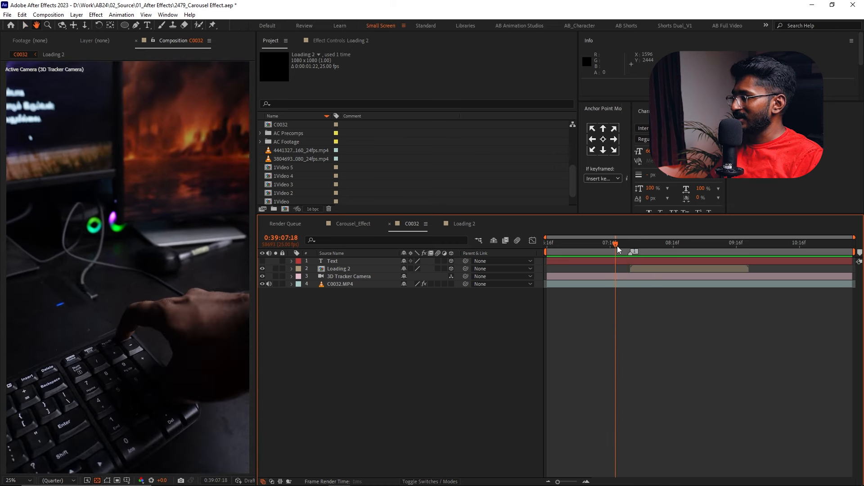
key(space)
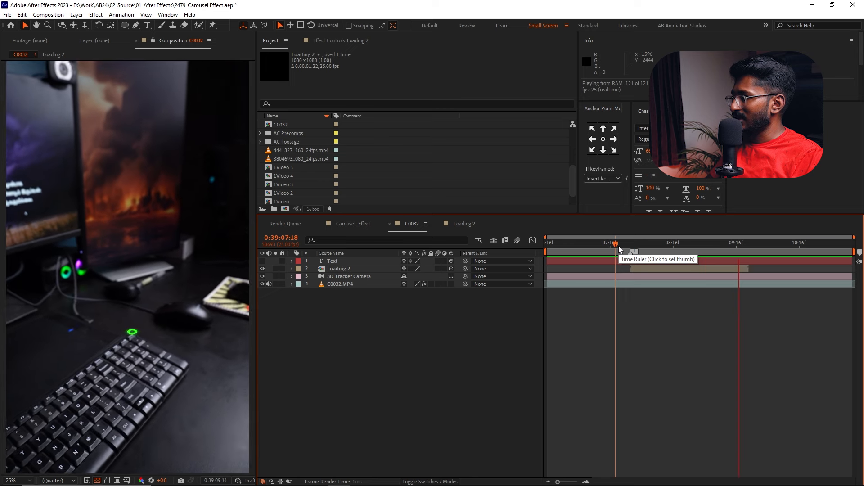
key(space)
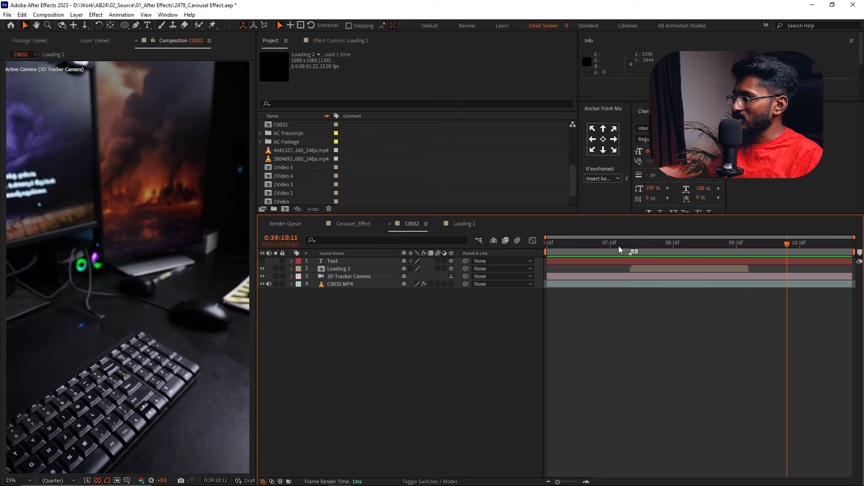
Step: Duplicate the Loading 2 layer and select the lower copy at 0:39:08:19
drag(643, 248, 674, 248)
click(665, 268)
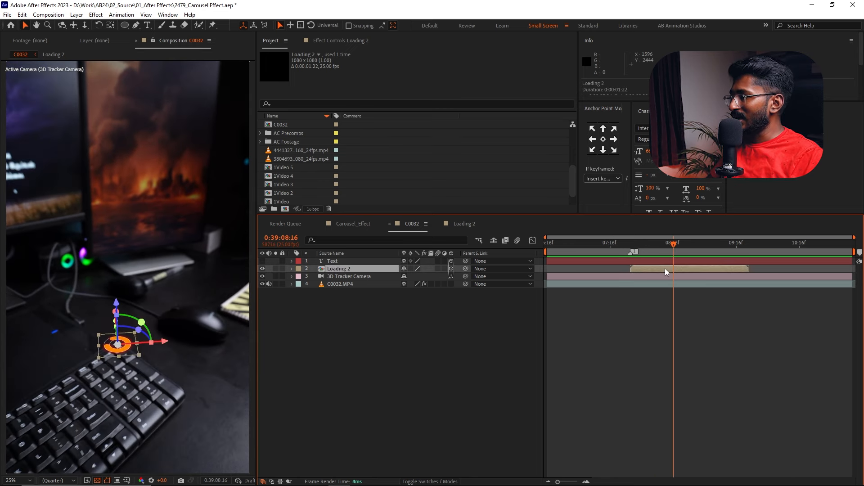
click(682, 243)
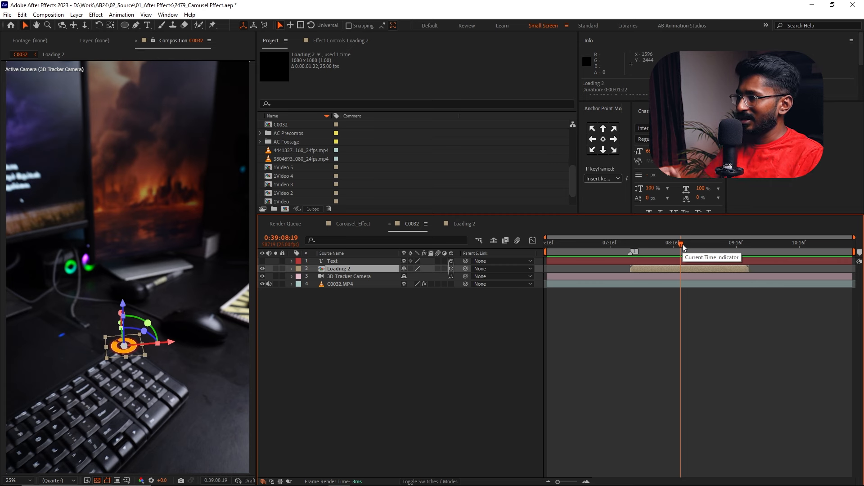
key(ctrl+d)
click(681, 276)
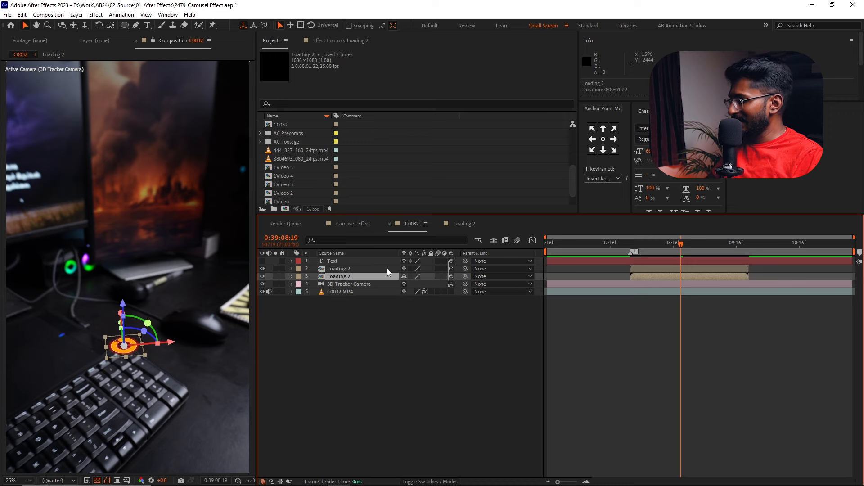
Step: Apply a Fill effect to the lower Loading 2 copy and set its color to black
key(ctrl+space)
text(fill)
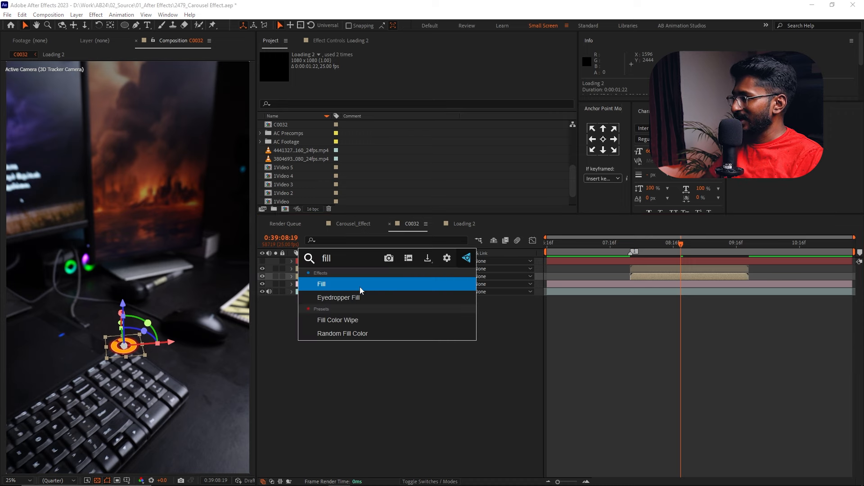
click(360, 288)
click(431, 85)
drag(641, 162, 569, 294)
key(Return)
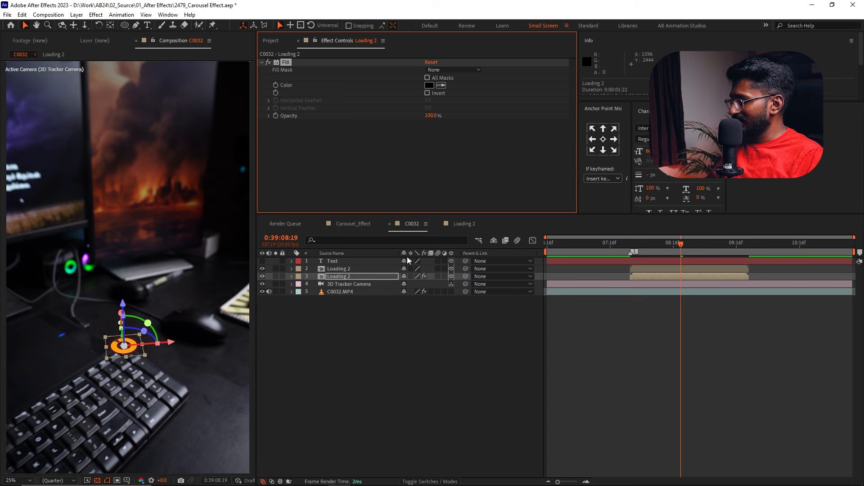
Step: Apply Fast Box Blur to the lower Loading 2 copy and raise its Blur Radius to about 39
key(ctrl+space)
text(fast)
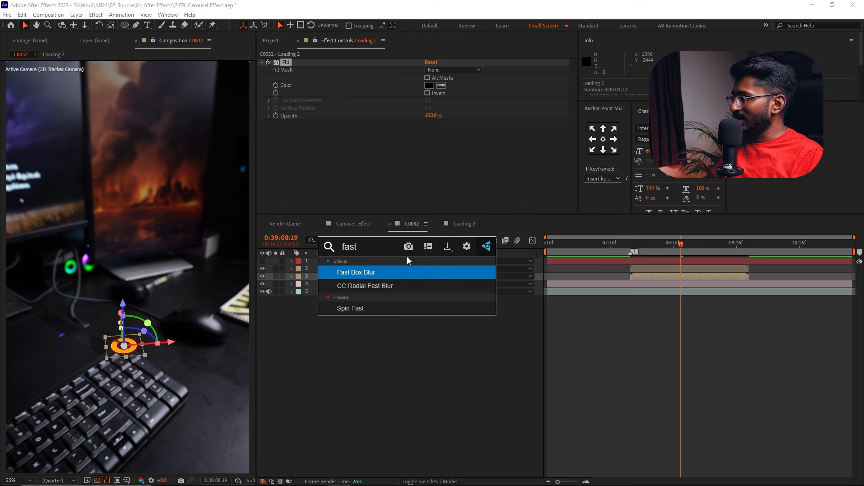
click(385, 273)
drag(433, 128, 445, 128)
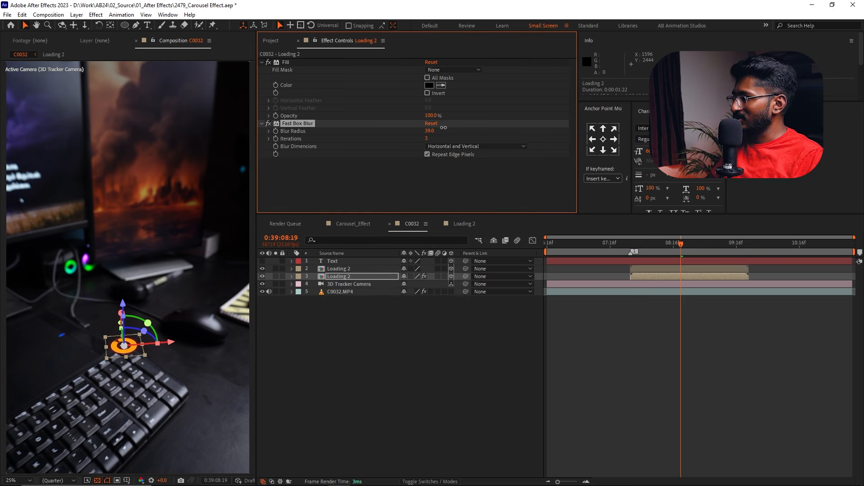
Step: Move the black blurred Loading 2 copy down along its vertical axis so it sits below the orange ring as a shadow
click(362, 277)
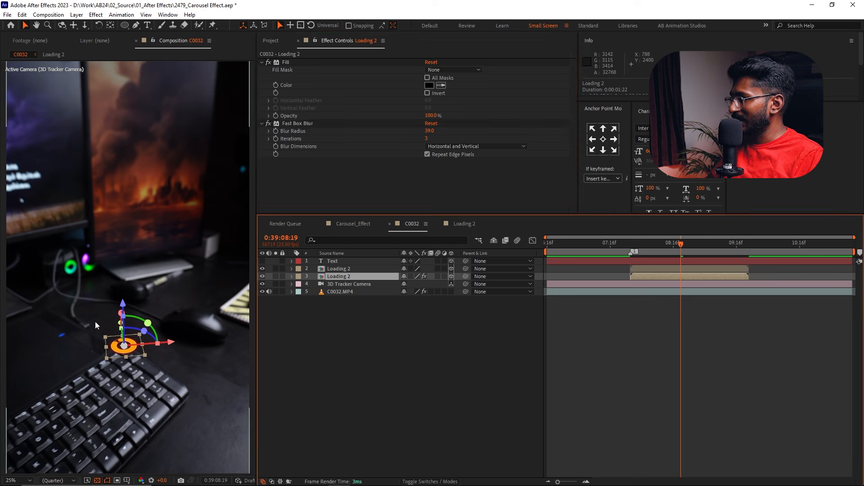
drag(122, 306, 119, 357)
scroll(117, 354, up, 2)
scroll(120, 367, down, 3)
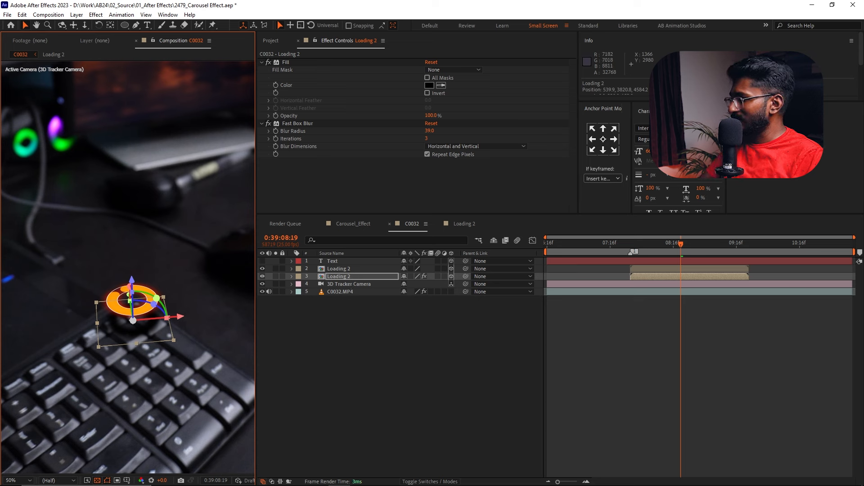
Step: Set the blending mode of the lower Loading 2 shadow layer to Soft Light and deselect it
click(444, 477)
click(445, 482)
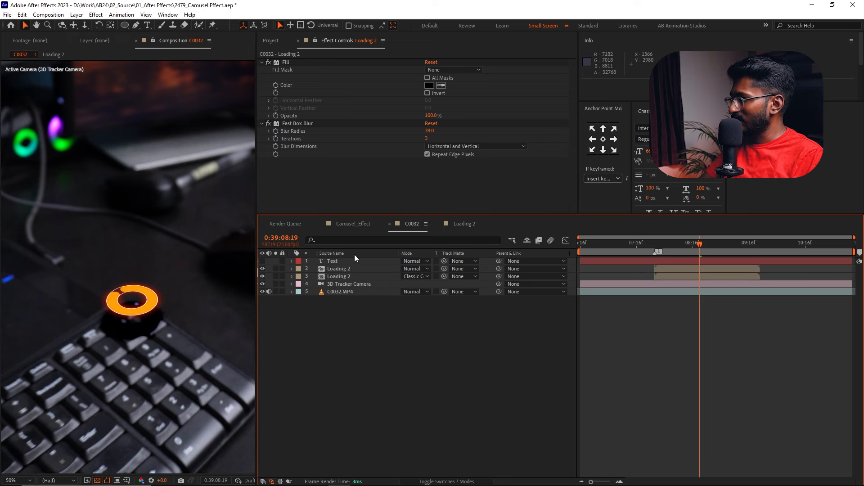
click(335, 278)
key(shift+equal)
key(shift+equal)
key(shift+equal)
key(shift+equal)
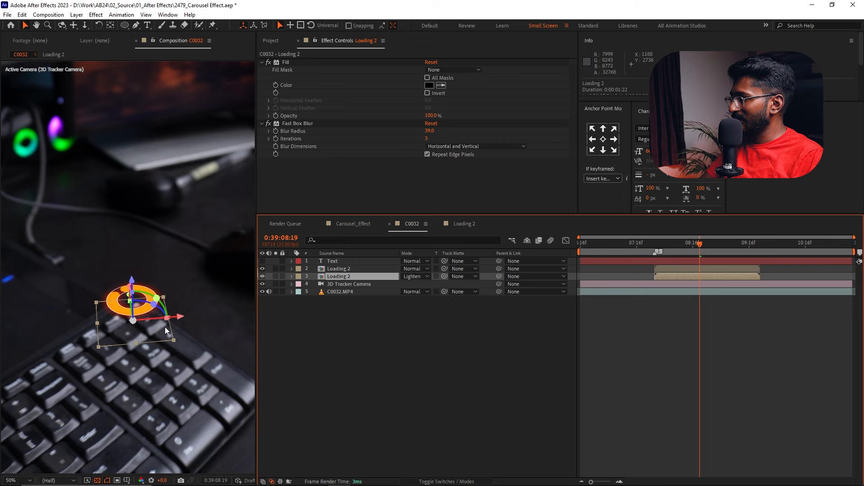
key(shift+equal)
key(shift+equal)
key(shift+equal)
key(shift+equal)
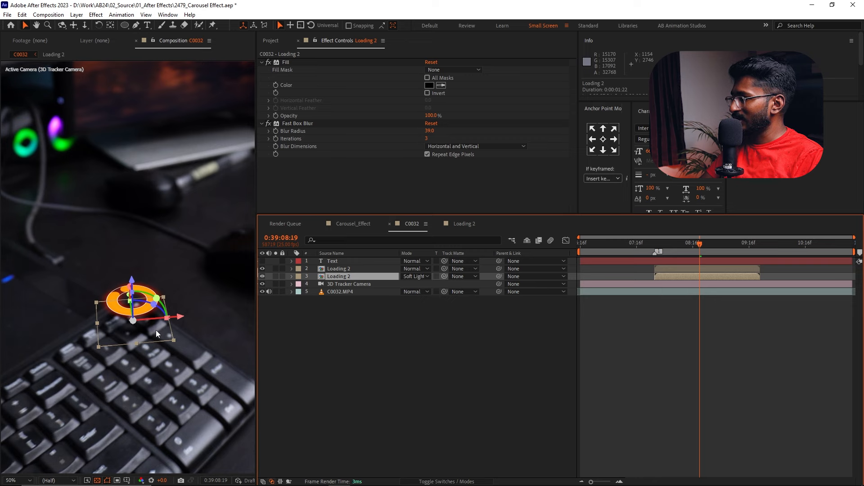
click(392, 356)
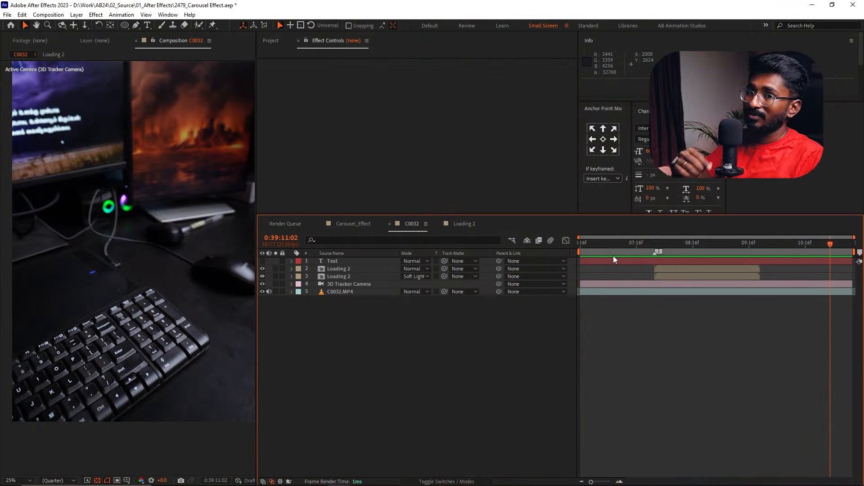
Step: Open the 1Video composition from the project, view it at 0:00:03:01 and check its size and duration in the composition settings
click(264, 43)
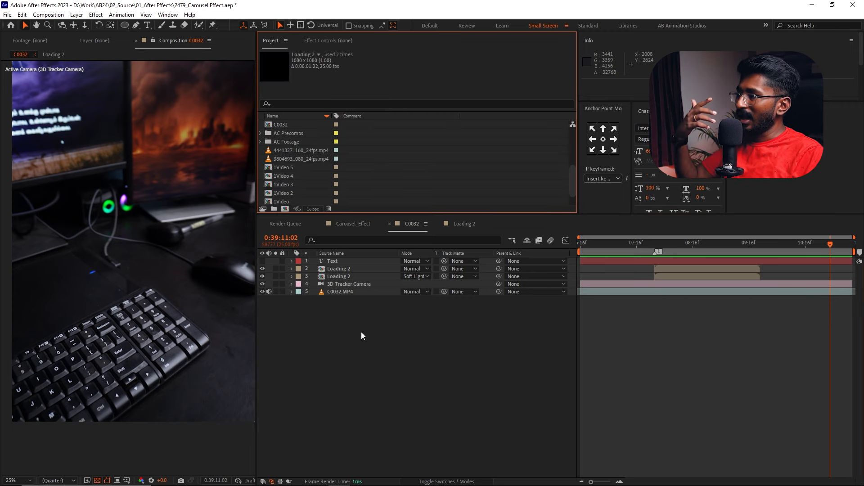
scroll(301, 184, down, 1)
double_click(297, 184)
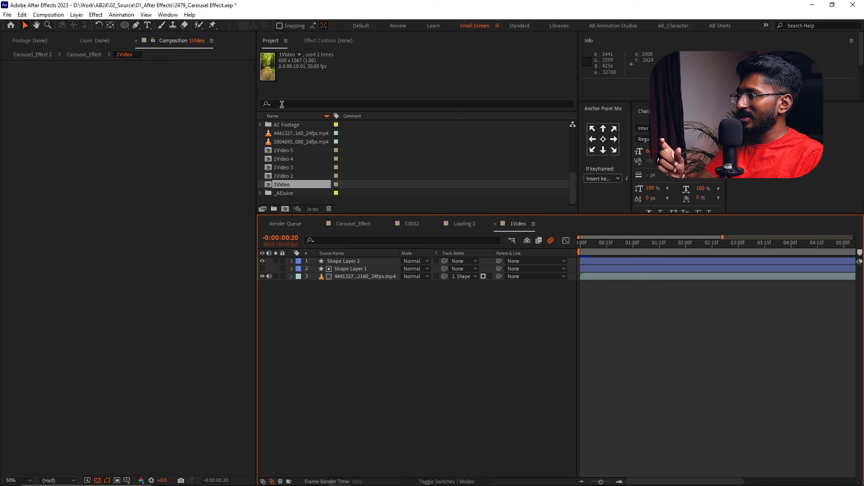
drag(585, 245, 741, 262)
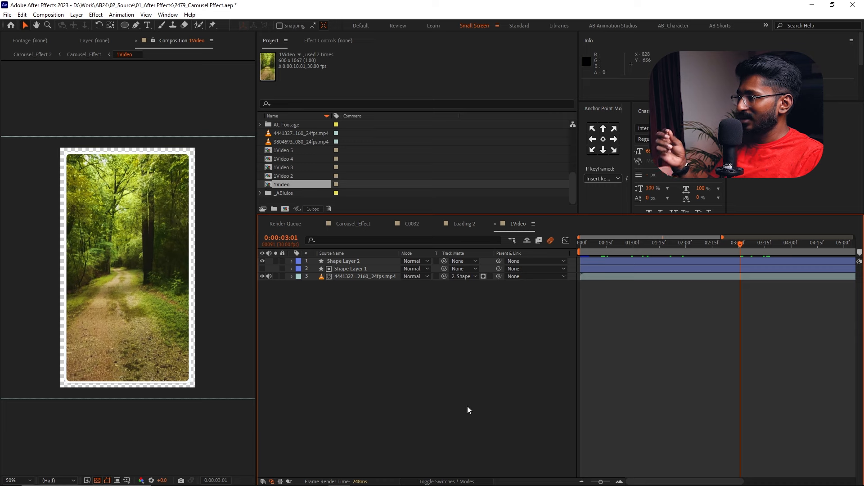
right_click(409, 334)
click(464, 352)
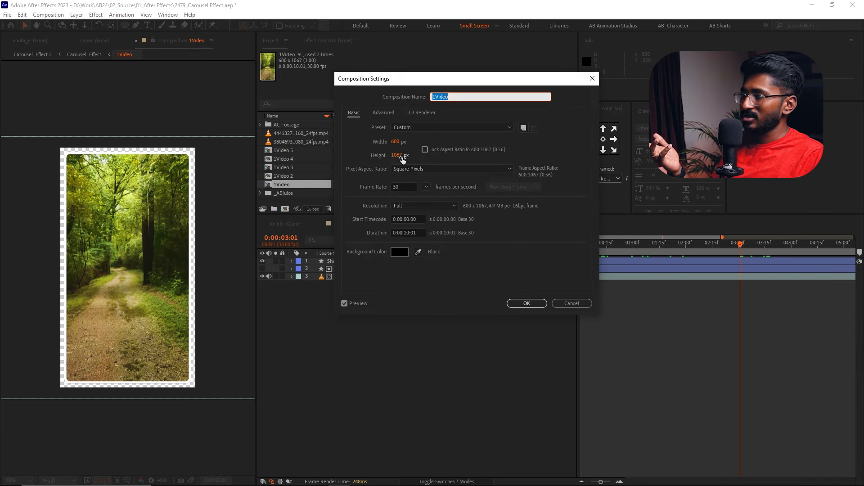
click(573, 301)
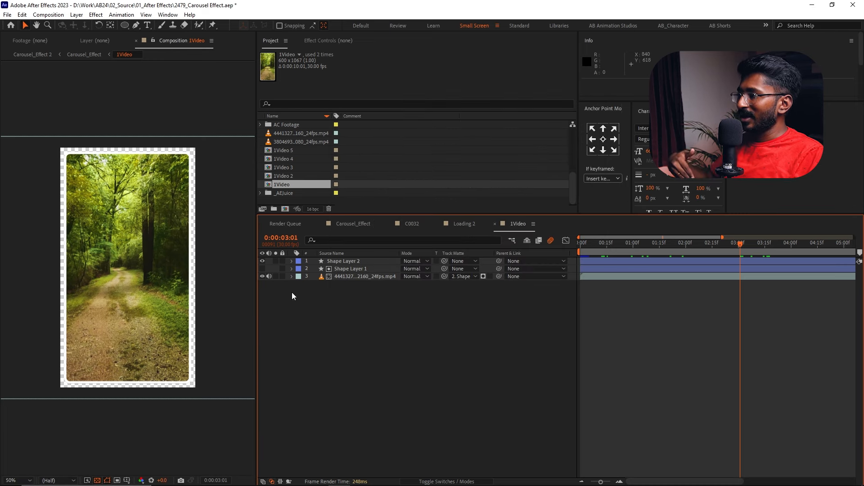
Step: Examine Shape Layer 1 and the stroked Shape Layer 2 in 1Video with the transparency grid turned off
click(353, 269)
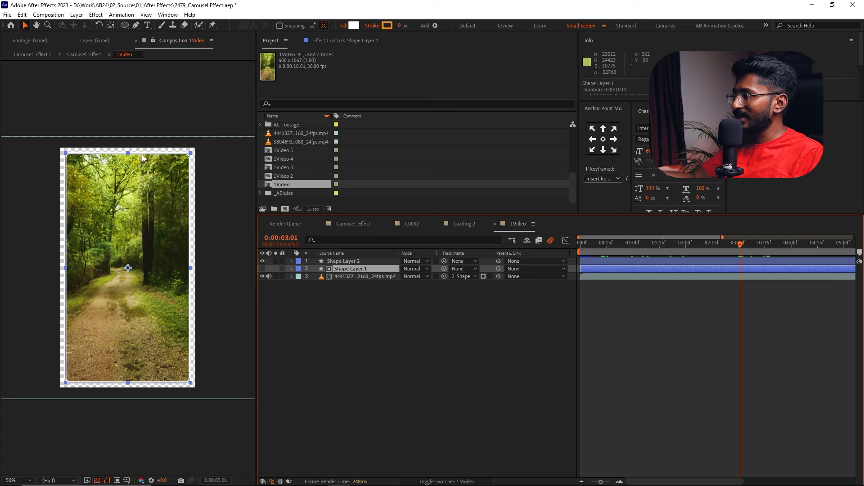
click(347, 263)
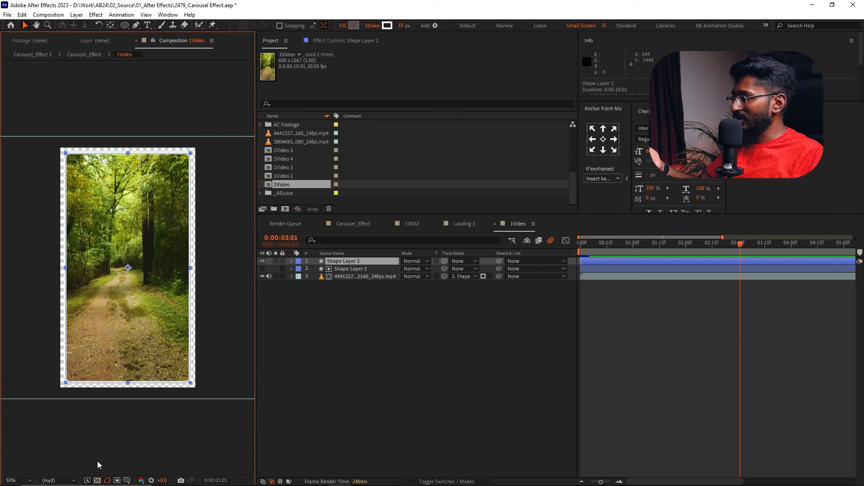
click(97, 481)
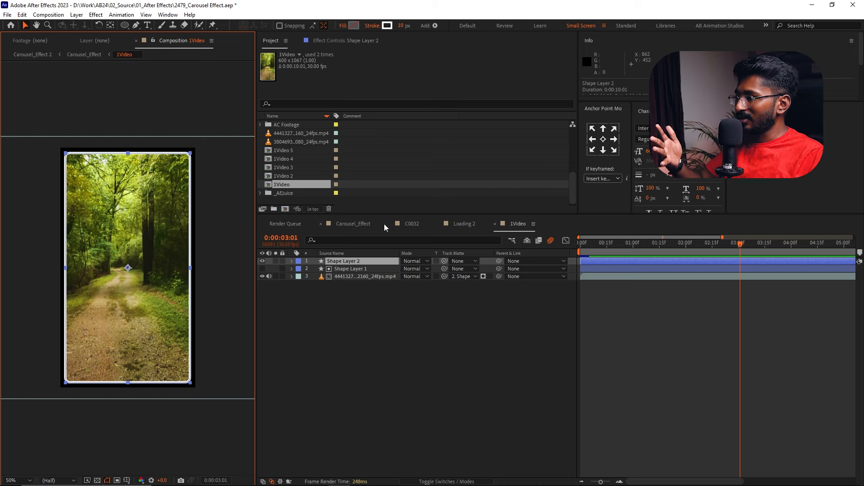
click(407, 223)
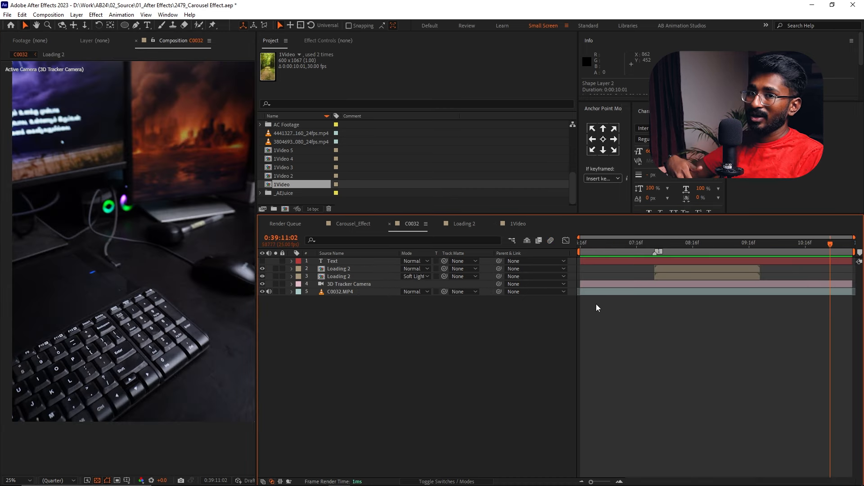
click(519, 223)
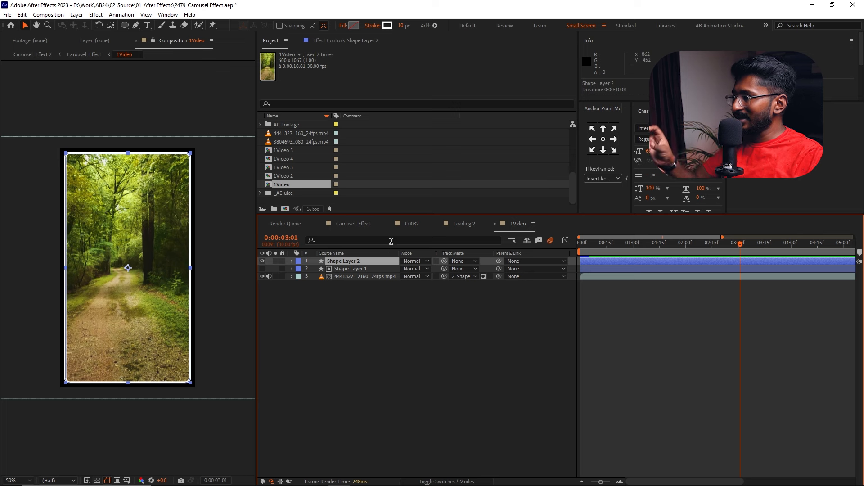
Step: Add the five comps 1Video through 1Video 5 above the Text layer in C0032 and go to 0:39:08:17
click(290, 176)
click(291, 168)
click(295, 159)
click(297, 150)
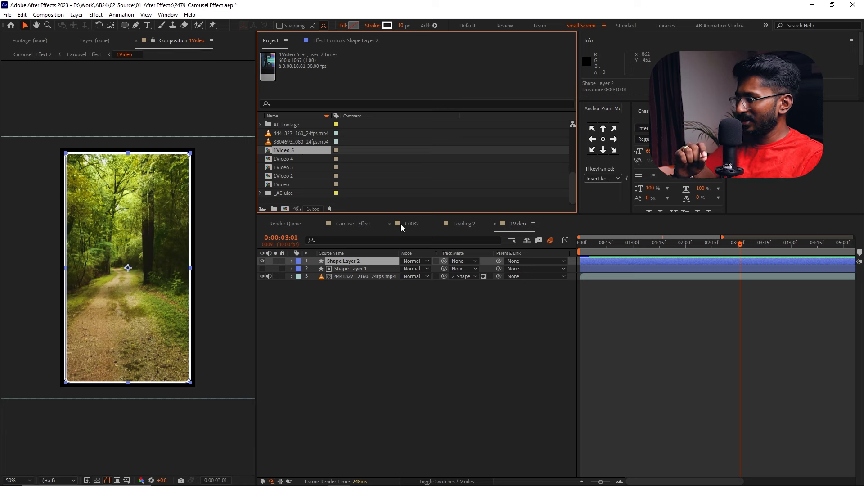
click(417, 222)
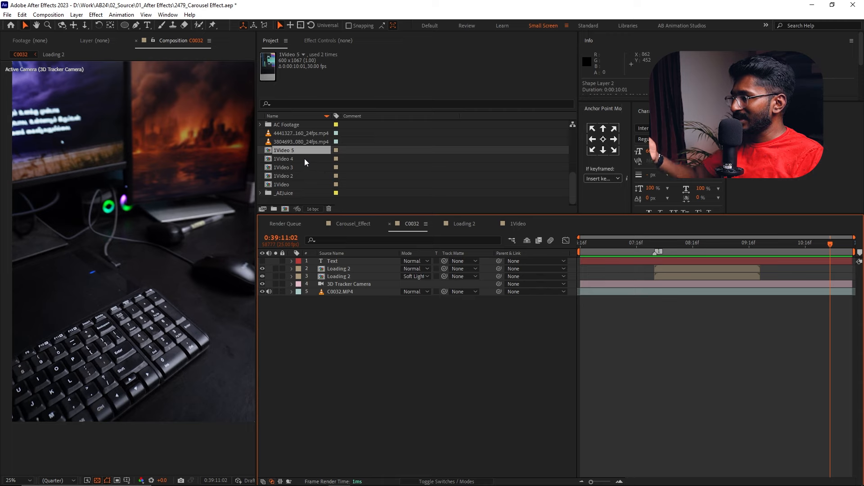
shift+click(292, 183)
drag(303, 176, 332, 261)
drag(663, 236, 695, 248)
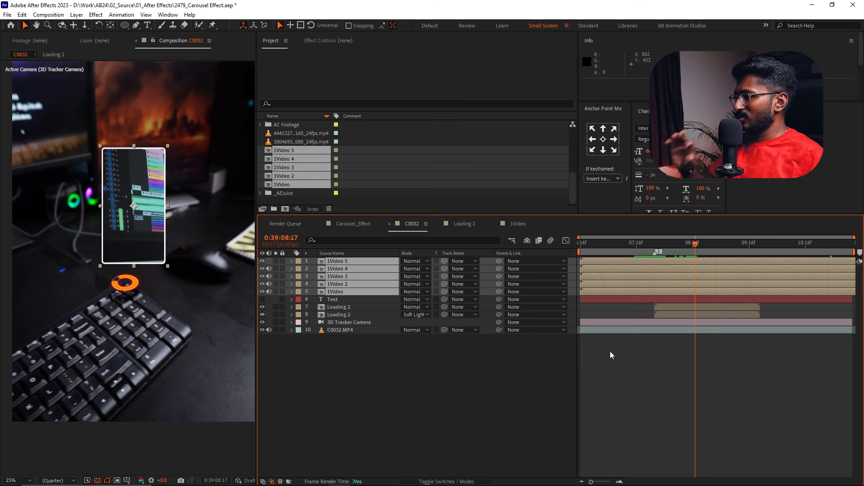
Step: Add a null object above the video layers and mute the audio of the 1Video comp layers
key(ctrl+alt+shift+y)
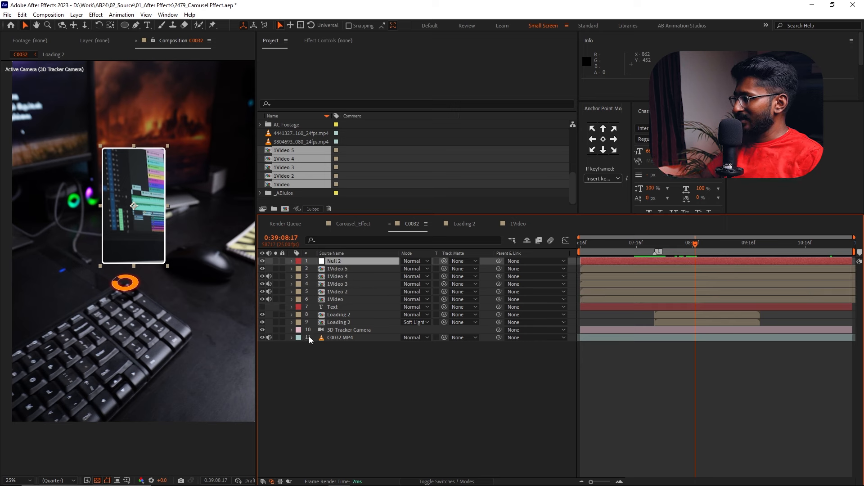
click(328, 376)
drag(269, 273, 271, 310)
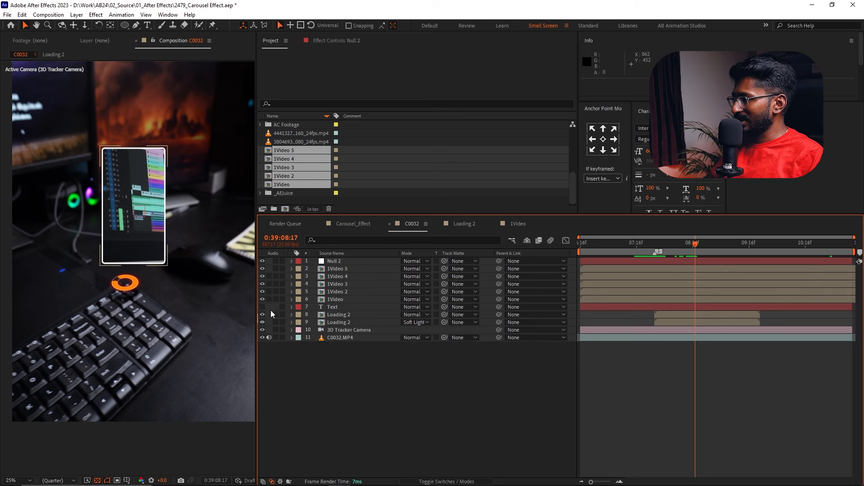
Step: Hide both Loading 2 layers, the 3D Tracker Camera and the C0032.MP4 footage, and turn off the transparency grid
click(340, 261)
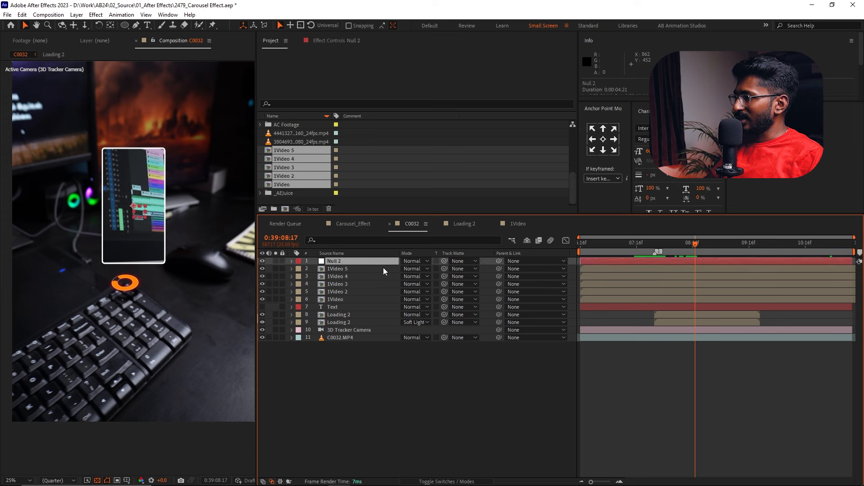
key(F4)
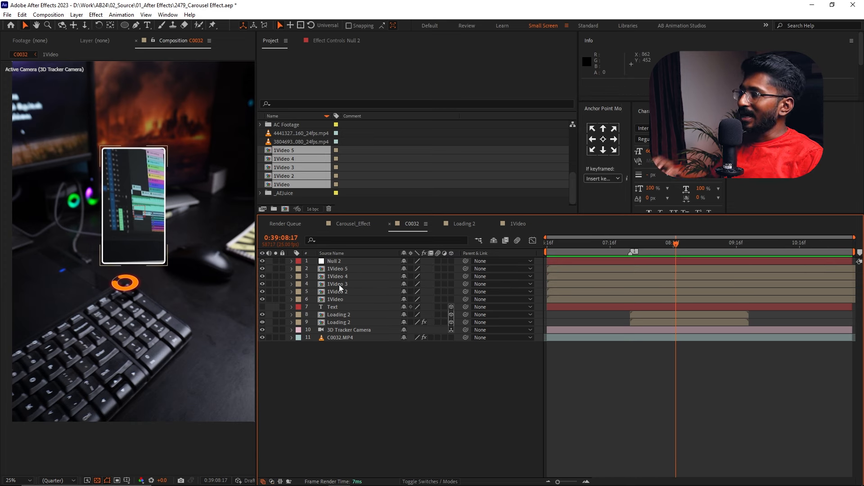
drag(263, 315, 261, 337)
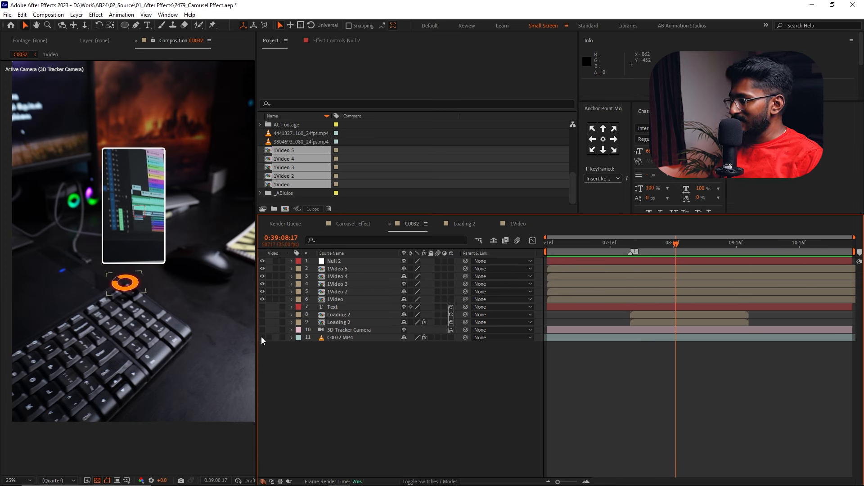
click(98, 480)
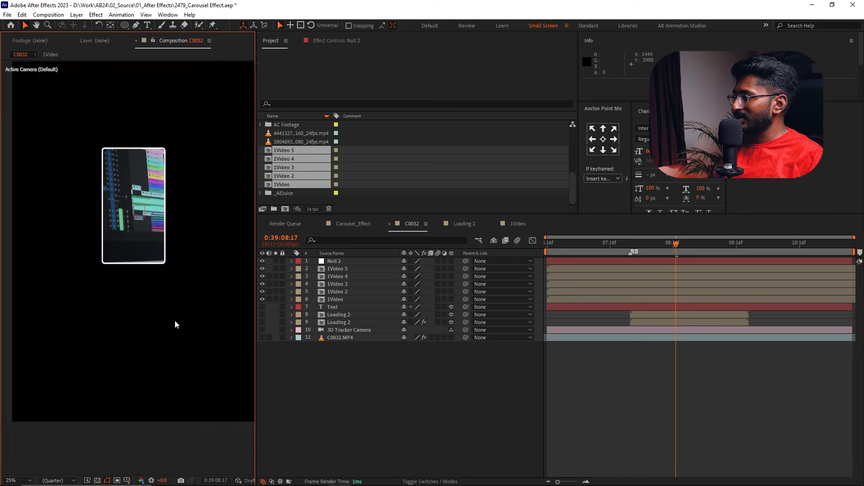
Step: Widen the composition viewer and switch its 3D view to Custom View 1
click(337, 261)
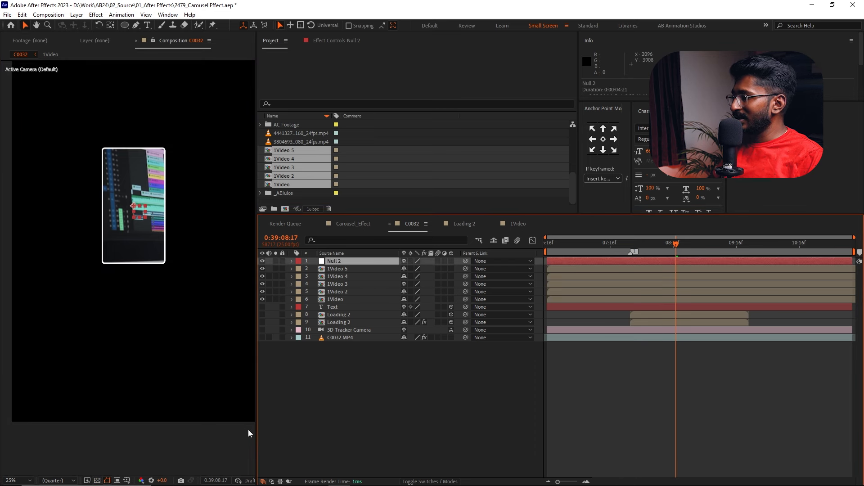
drag(255, 428, 424, 405)
click(374, 480)
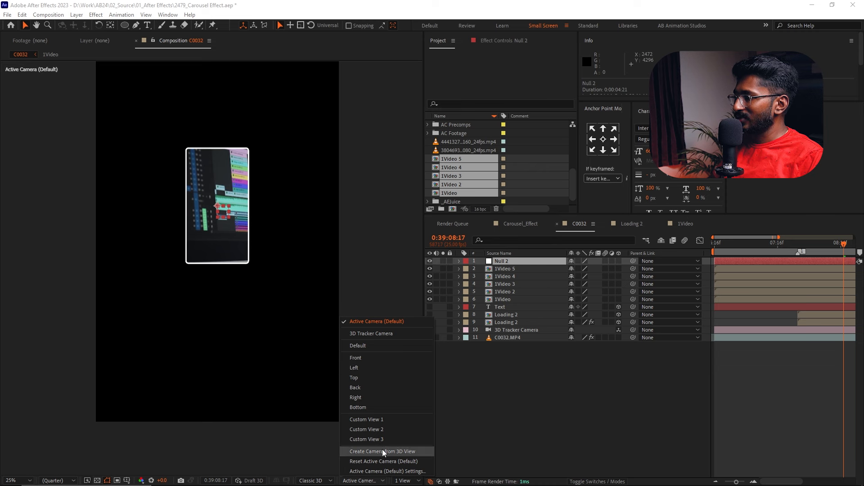
click(385, 420)
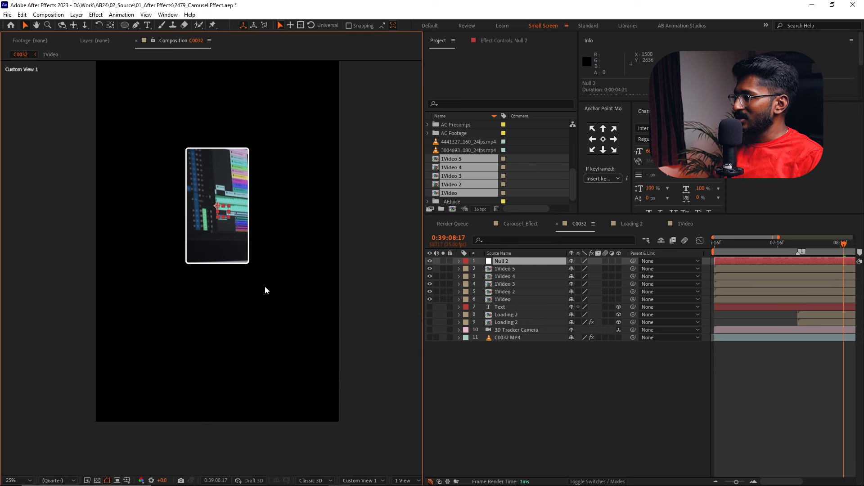
Step: Make Null 2 and all five 1Video layers 3D layers
shift+click(506, 300)
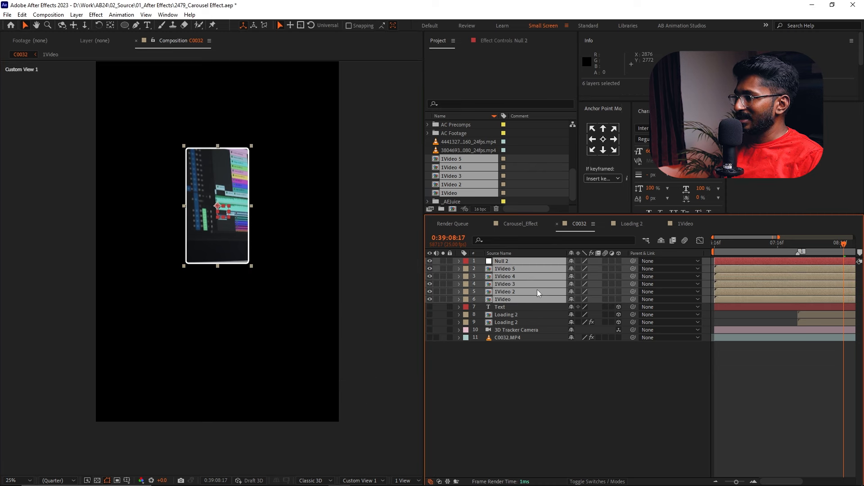
click(618, 261)
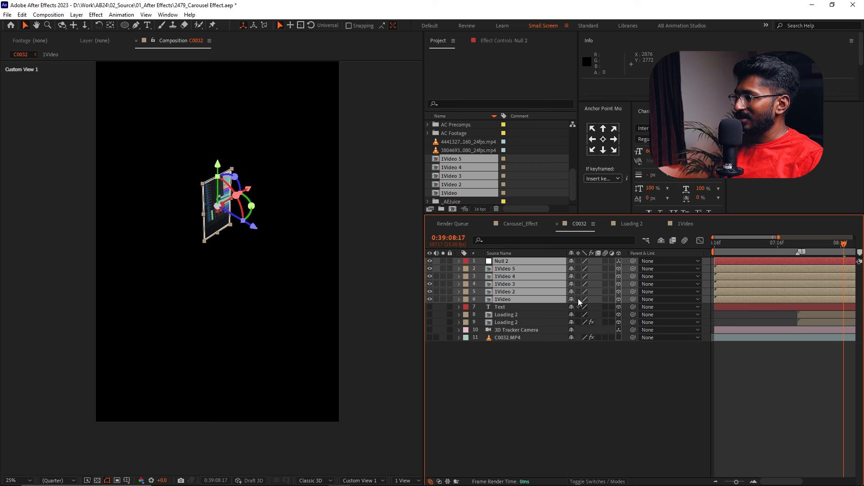
click(582, 394)
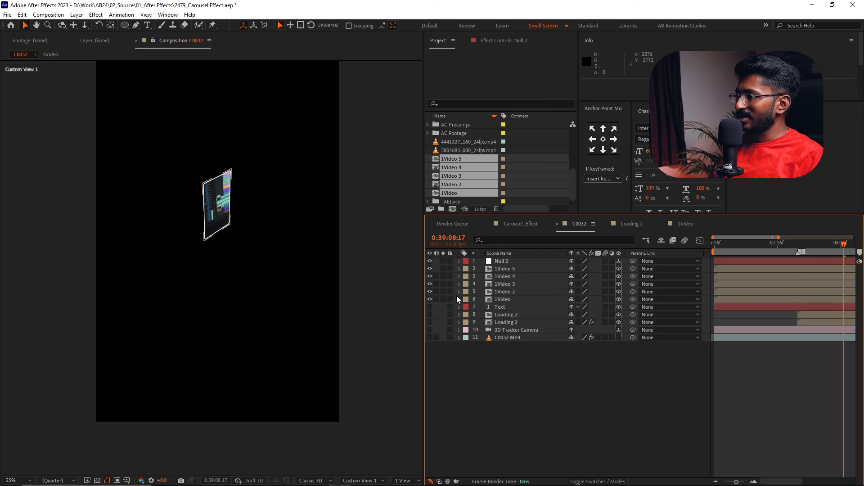
Step: Set the Z position of Null 2 to -500
click(504, 261)
click(512, 269)
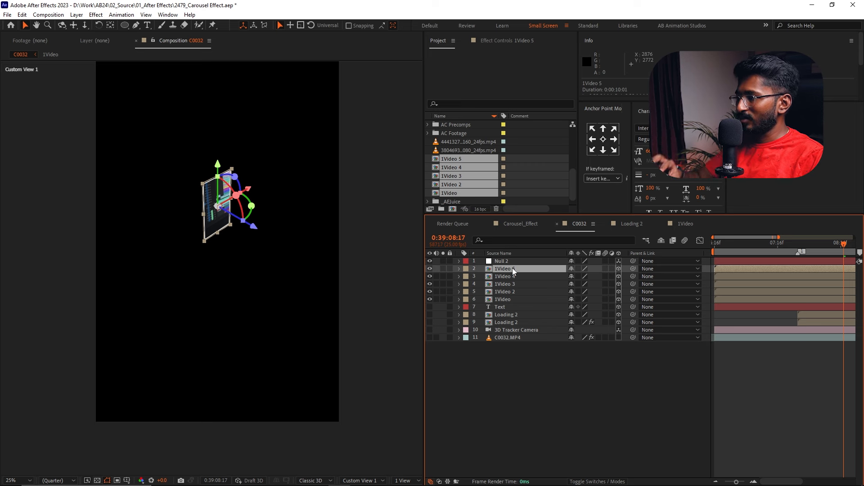
click(511, 261)
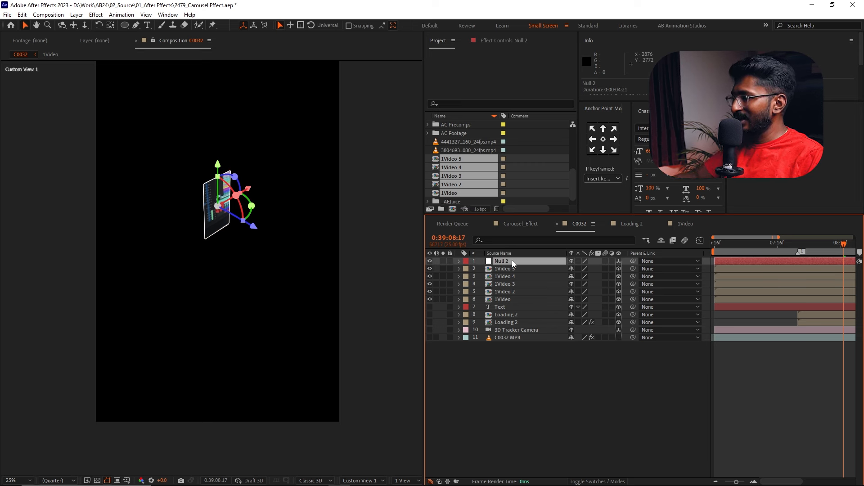
key(p)
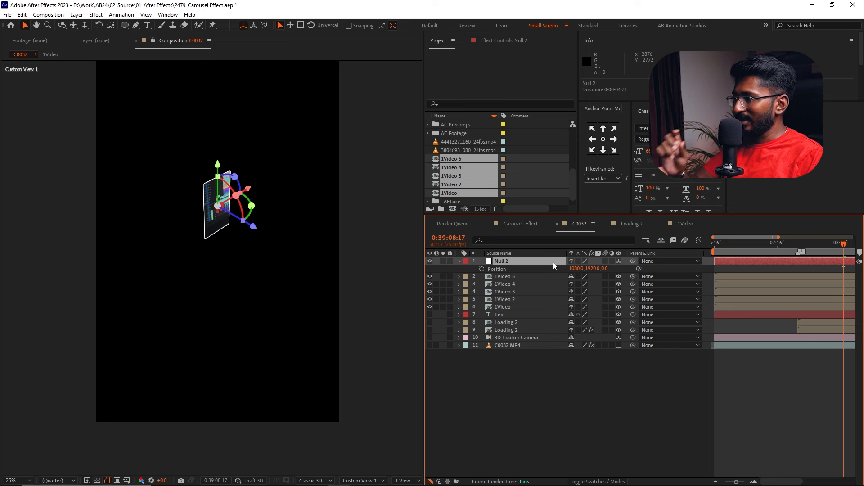
click(605, 268)
text(-5)
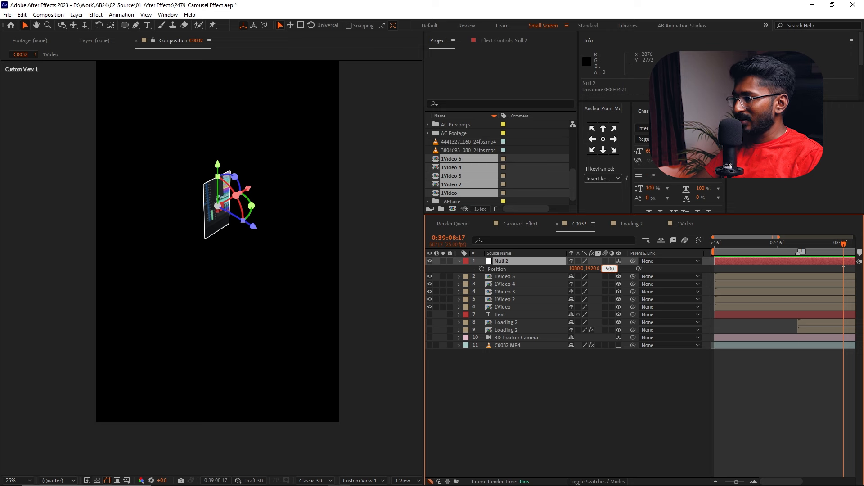
key(Return)
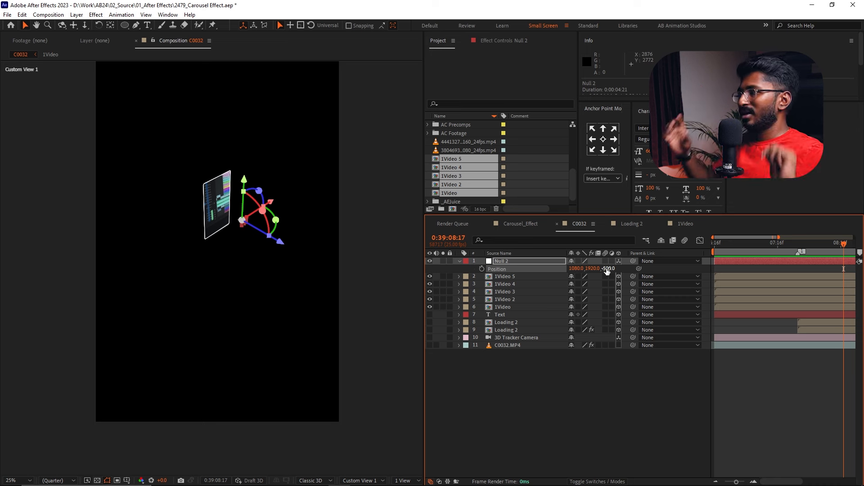
Step: Parent 1Video 5 to Null 2 and set the null's Y Rotation to 70°
click(537, 277)
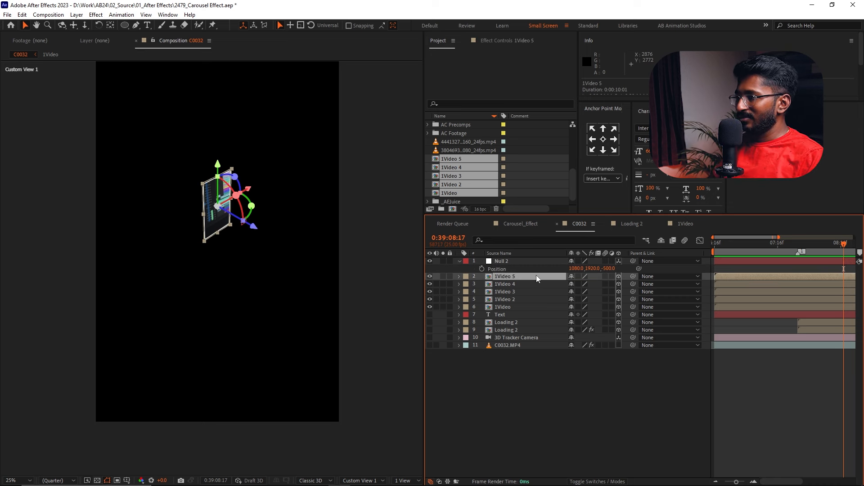
drag(634, 276, 514, 263)
click(516, 262)
key(shift+r)
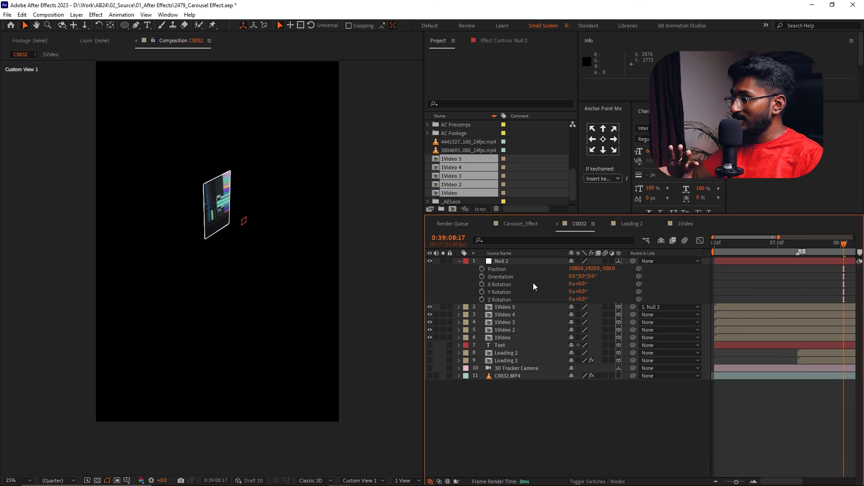
click(505, 292)
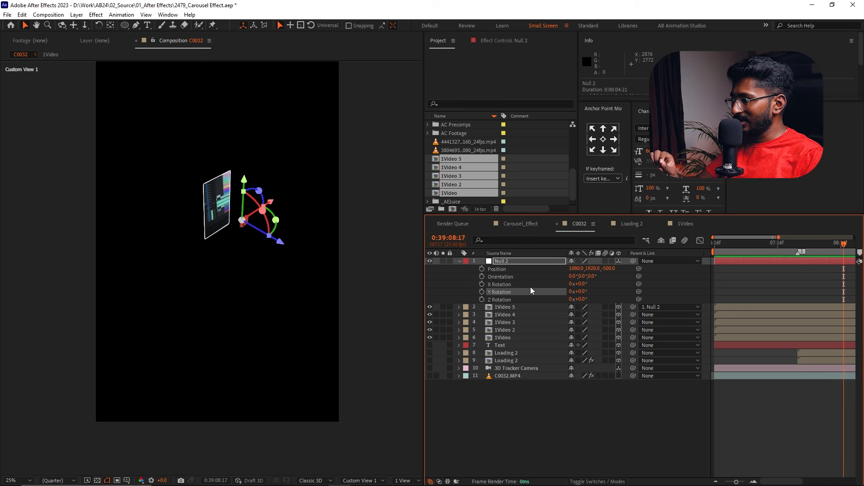
click(580, 291)
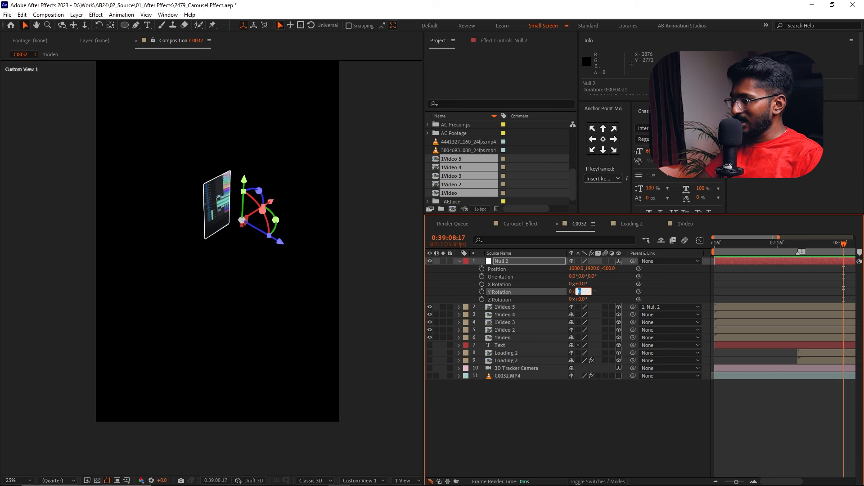
key(Return)
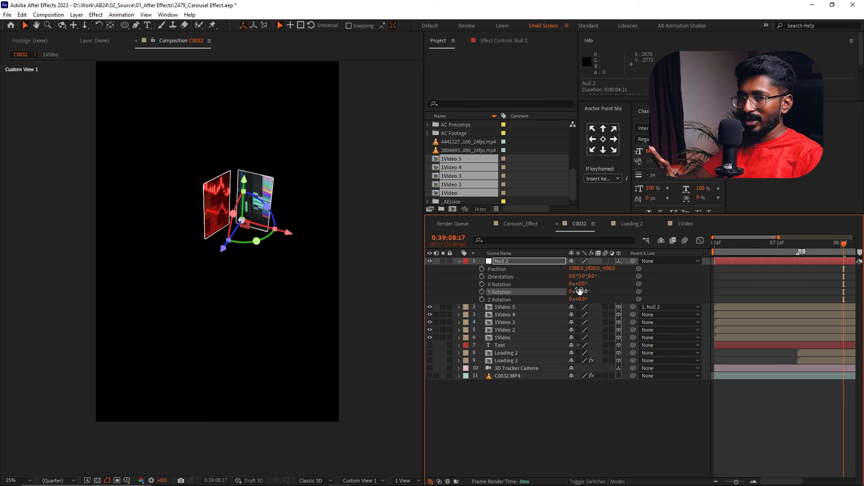
Step: Parent 1Video 4 to Null 2 and set the null's Y Rotation to 140°
click(534, 312)
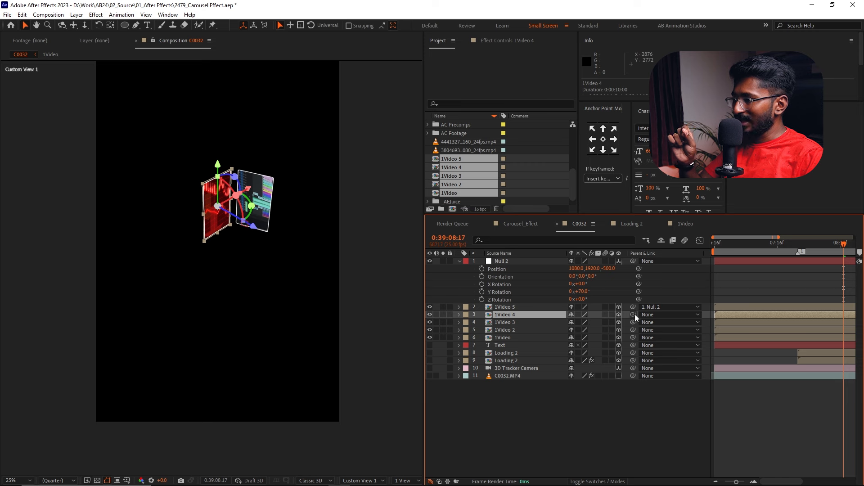
drag(633, 314, 514, 261)
click(582, 292)
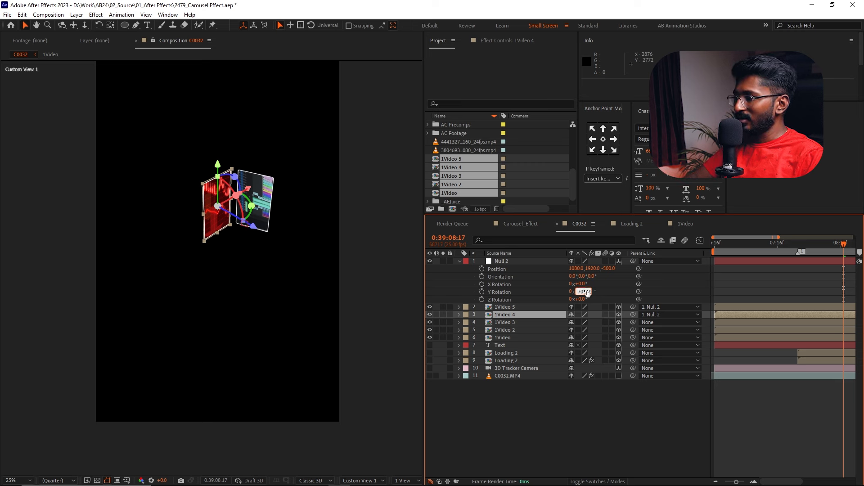
text(140)
key(Return)
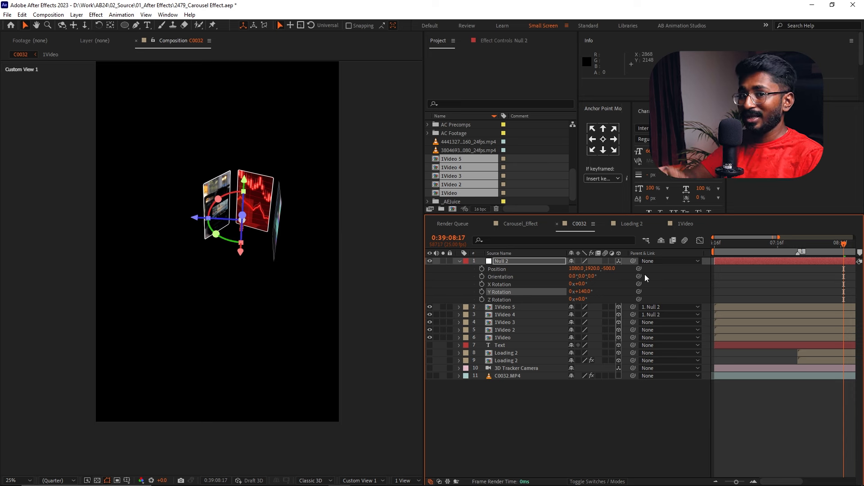
Step: Parent 1Video 3 to Null 2 and double the null's Y Rotation to 280°
click(520, 323)
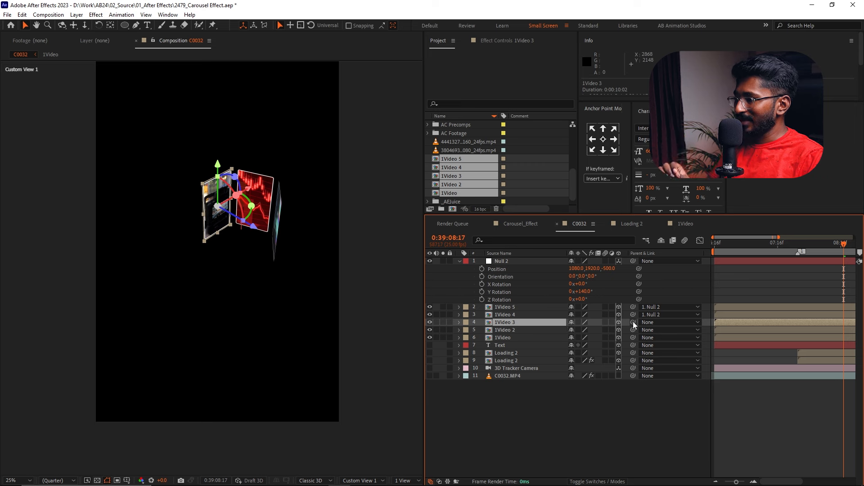
drag(633, 322, 523, 261)
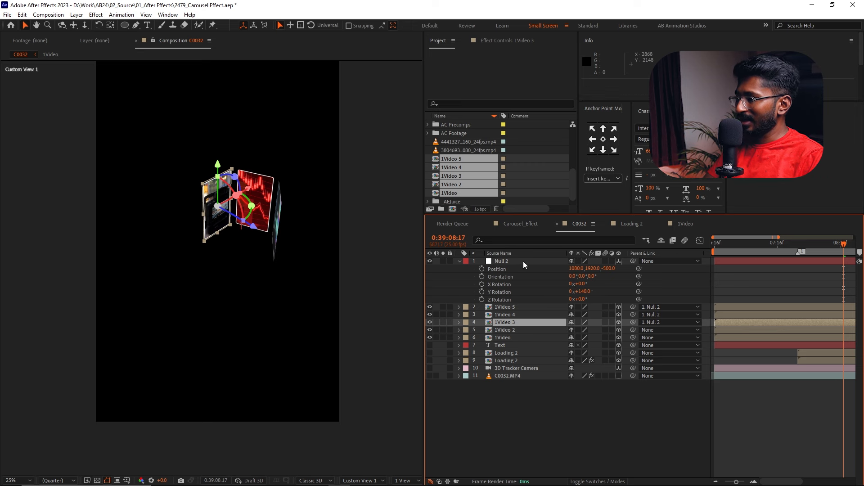
click(580, 291)
key(Right)
text(*2)
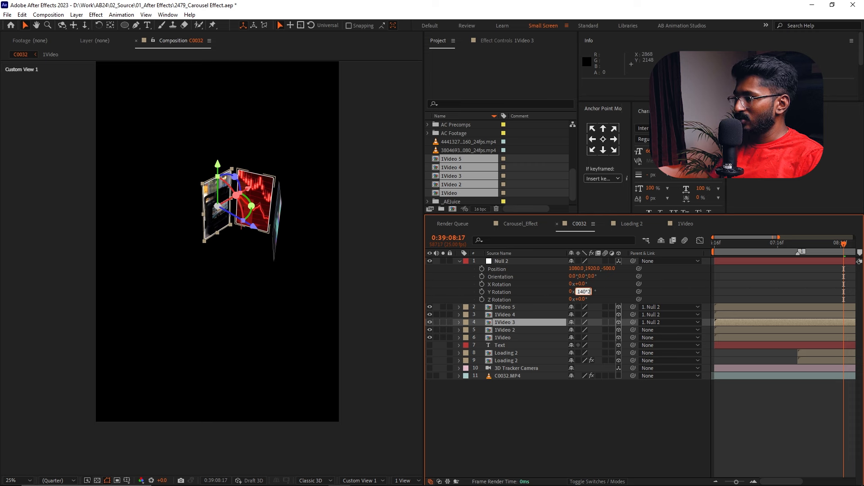
key(Return)
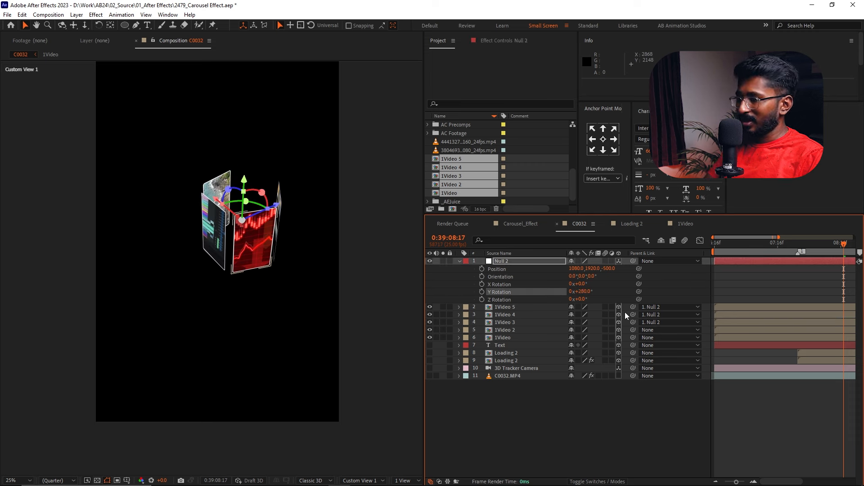
Step: Parent 1Video 2 to Null 2 and double the null's Y Rotation to 1x+200°
click(519, 324)
click(517, 330)
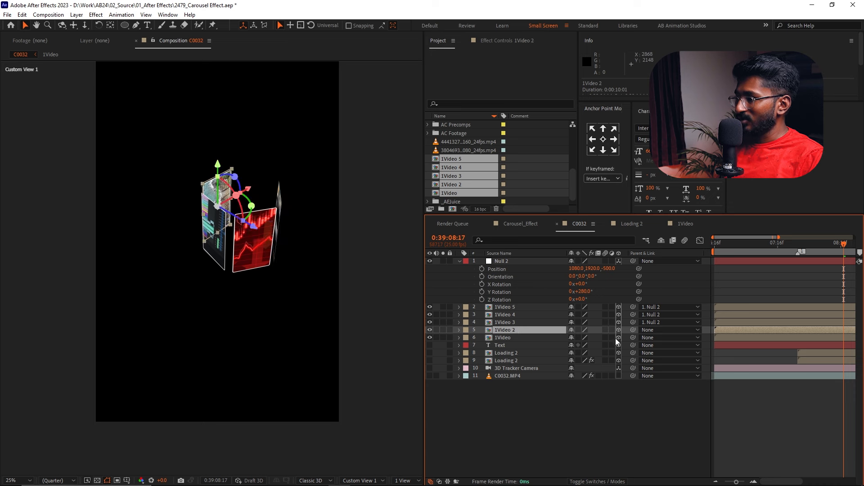
drag(633, 330, 531, 263)
click(582, 292)
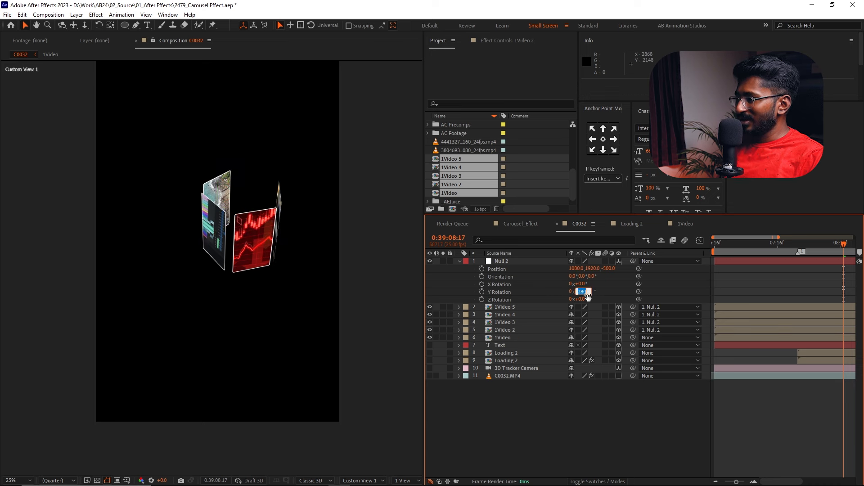
text(*2)
key(Return)
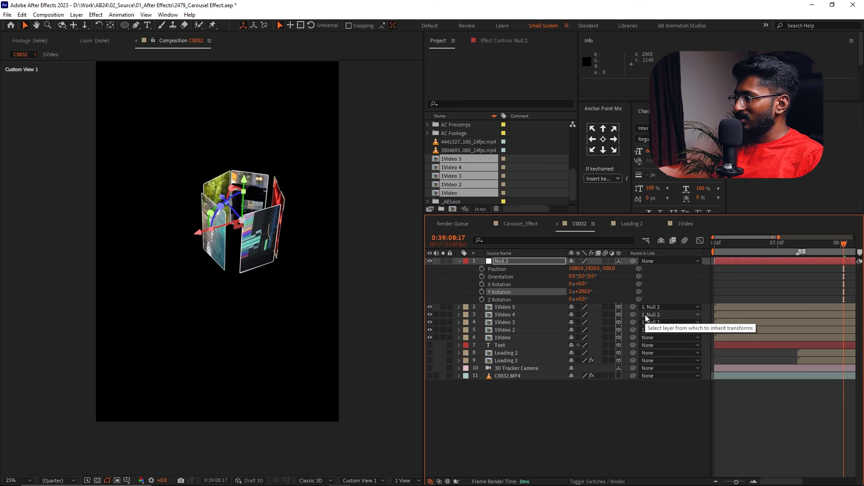
Step: Parent the remaining 1Video card layer to Null 2
click(523, 338)
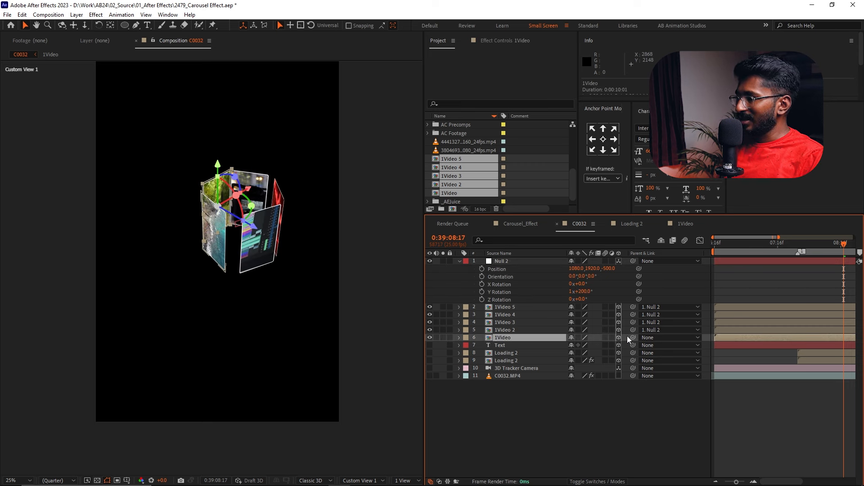
drag(632, 338, 533, 268)
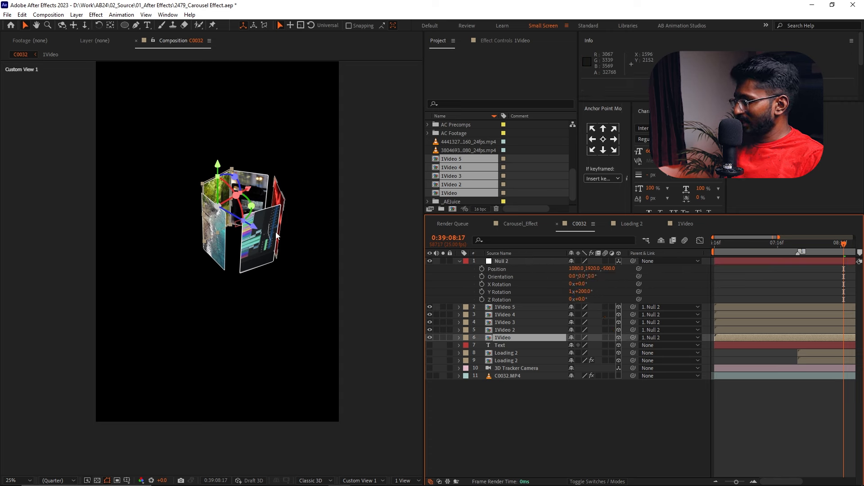
Step: Orbit around the five cards in Custom View 1 to examine their ring arrangement from above and from the side
key(1)
drag(119, 158, 272, 249)
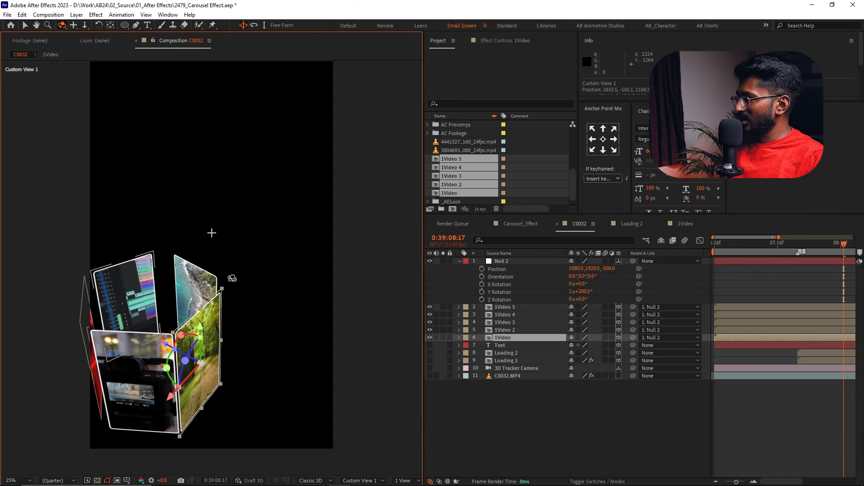
drag(232, 278, 238, 282)
key(2)
drag(239, 319, 273, 270)
key(3)
key(1)
key(v)
drag(291, 325, 290, 317)
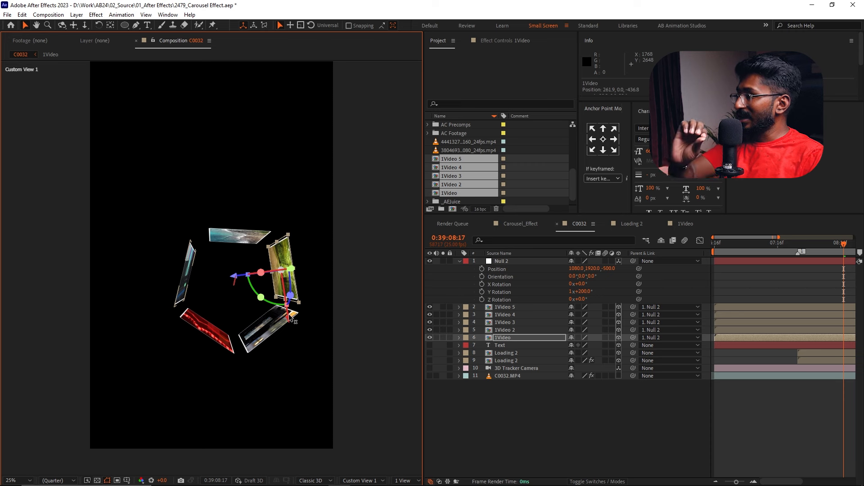
click(531, 369)
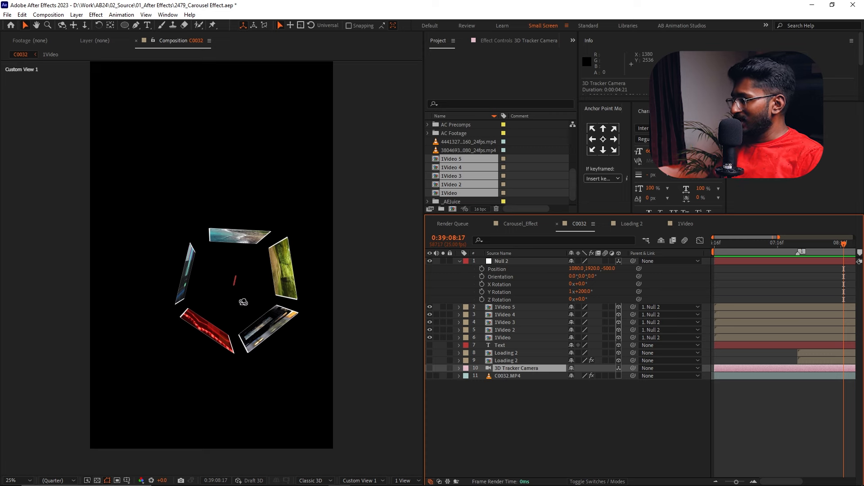
key(c)
drag(212, 233, 252, 290)
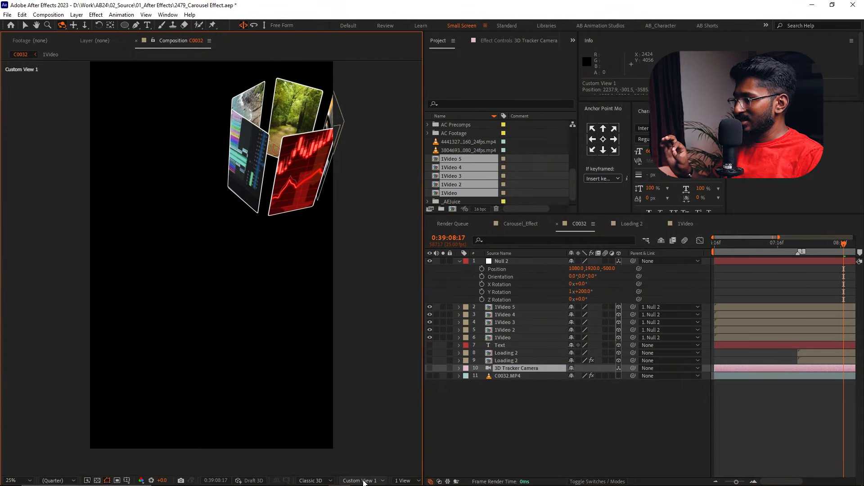
Step: Switch the 3D view to Active Camera and show both Loading 2 layers, the 3D Tracker Camera and the C0032.MP4 footage
click(361, 480)
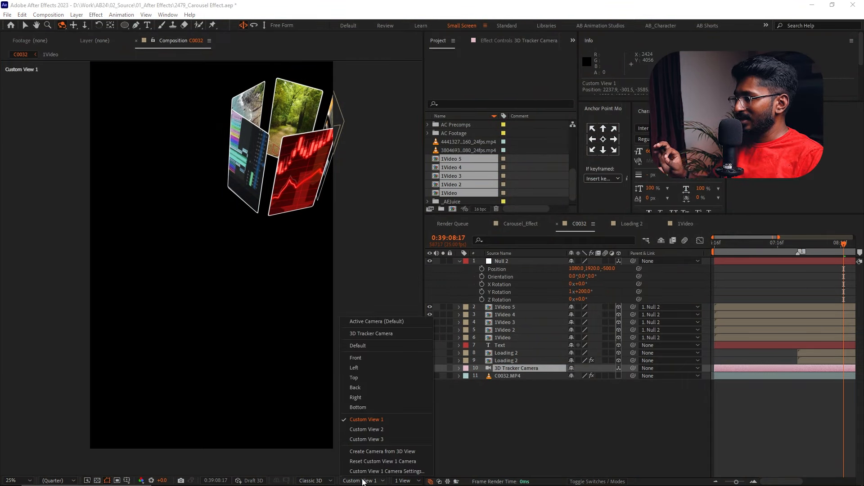
click(389, 322)
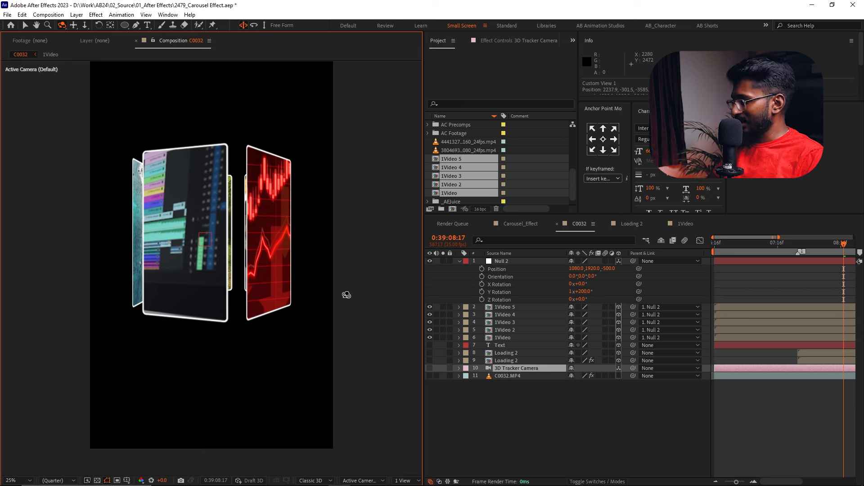
key(v)
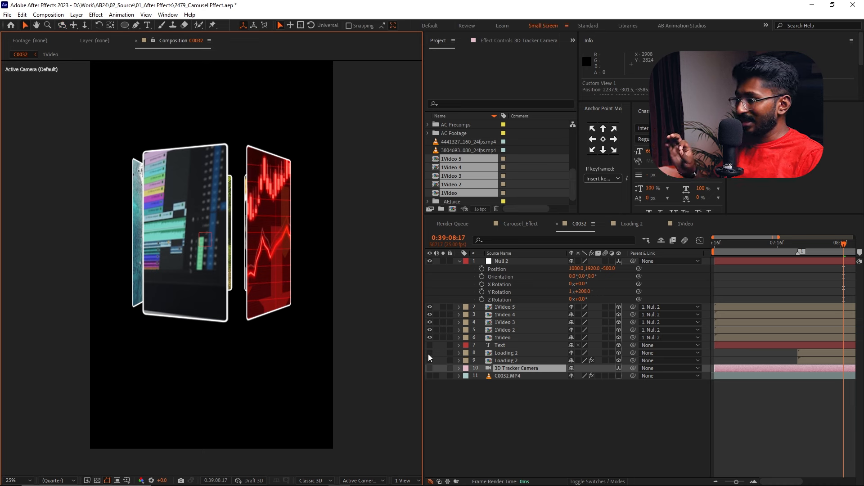
drag(429, 353, 426, 377)
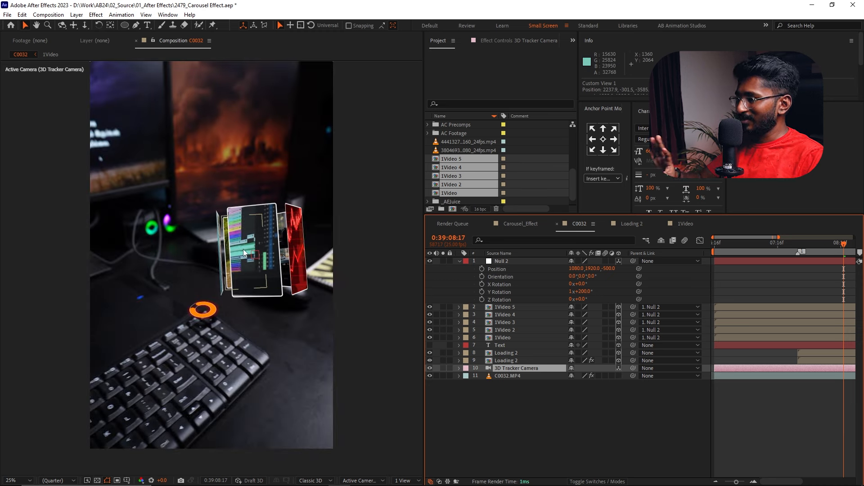
Step: Copy the Transform properties of the upper Loading 2 layer, which is placed on the desk ring
click(509, 262)
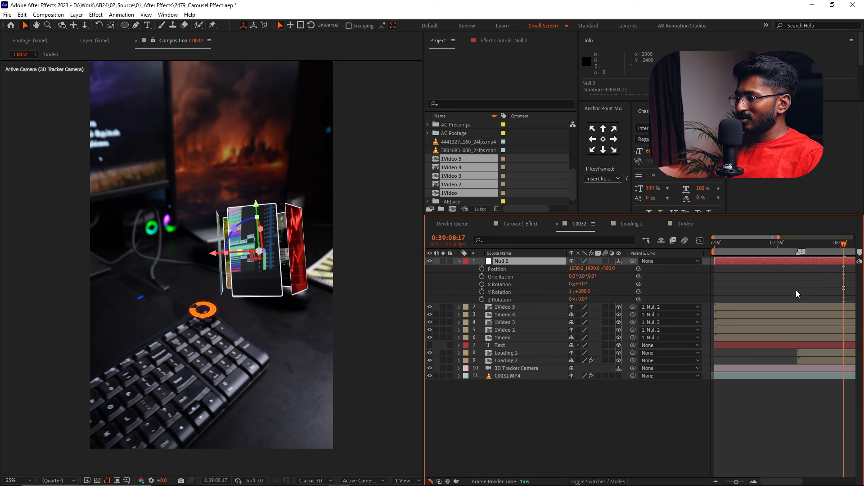
scroll(791, 297, down, 2)
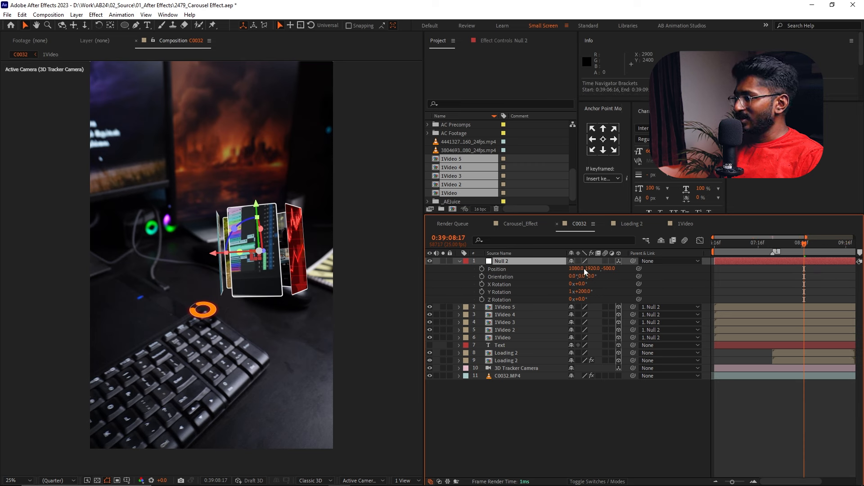
click(504, 360)
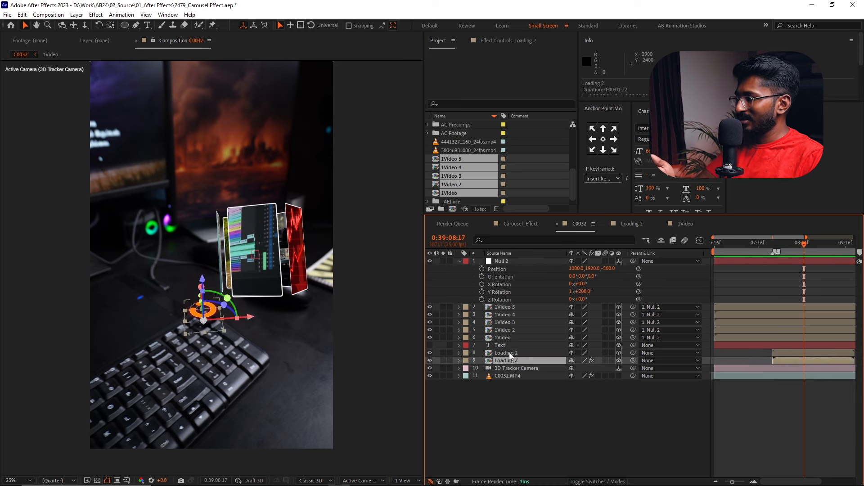
click(509, 353)
click(458, 353)
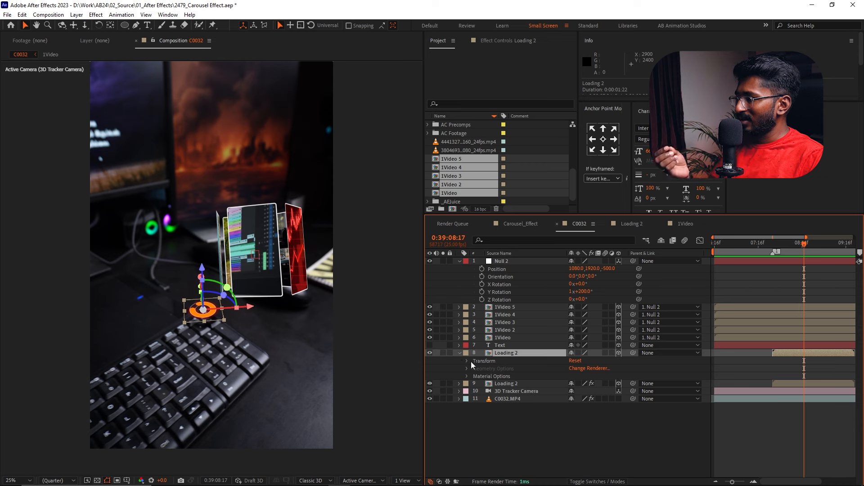
click(467, 360)
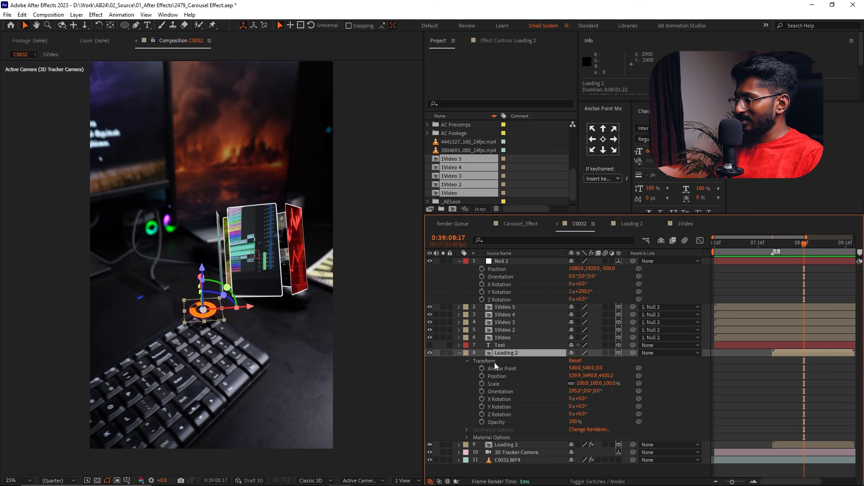
click(494, 360)
Step: Paste the copied Loading 2 Transform values onto the Transform group of Null 2
click(496, 261)
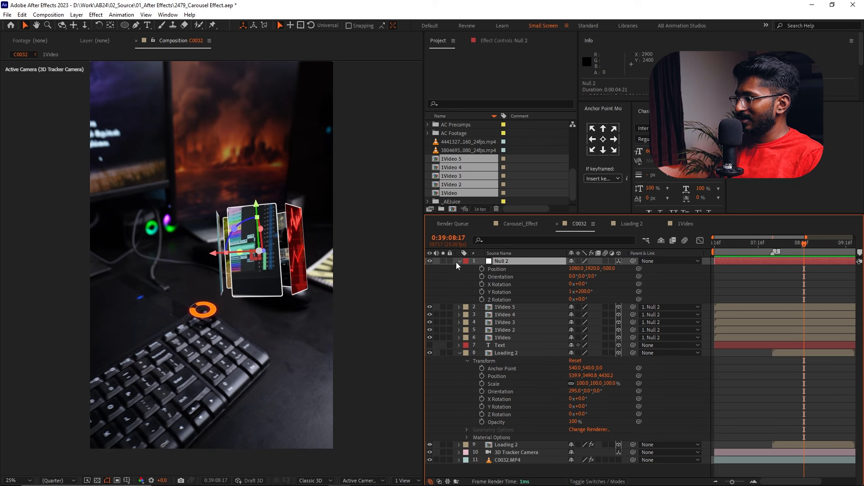
click(459, 261)
click(459, 261)
click(485, 270)
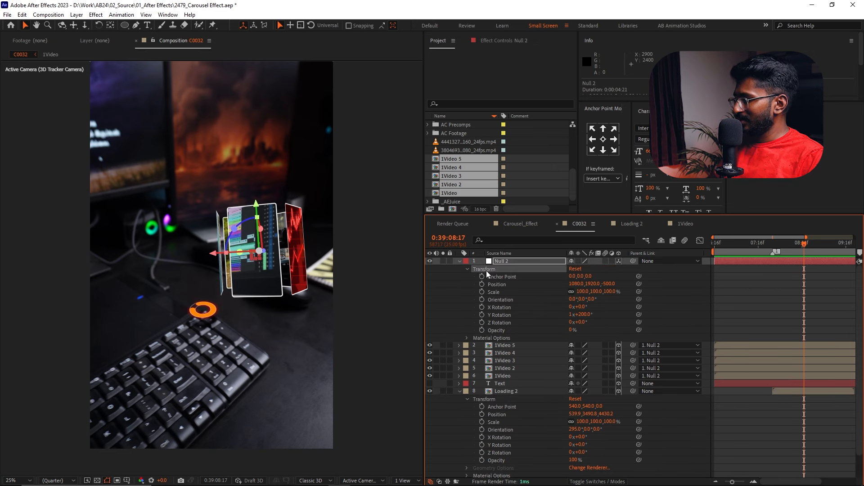
key(ctrl+v)
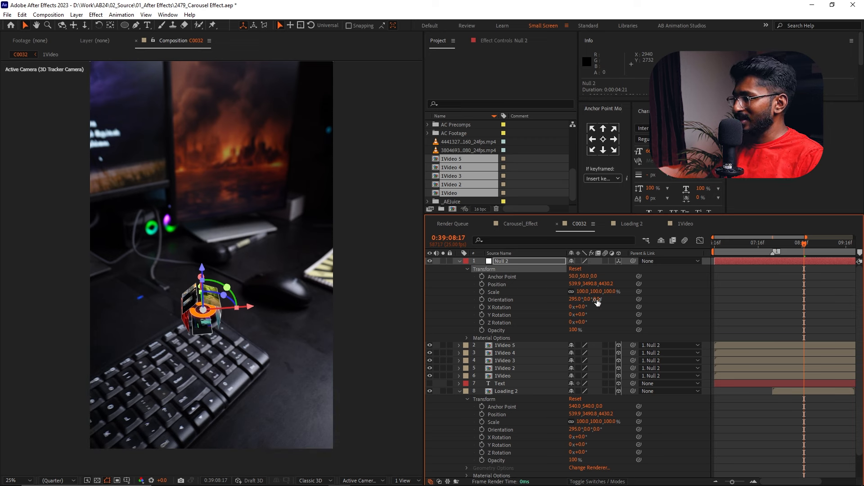
Step: Stand the carousel above the ring by setting Null 2's Scale to 189%, X Rotation to 86° and Position to 621.9, 2261.8, 4430.2
drag(583, 314, 522, 288)
key(ctrl+z)
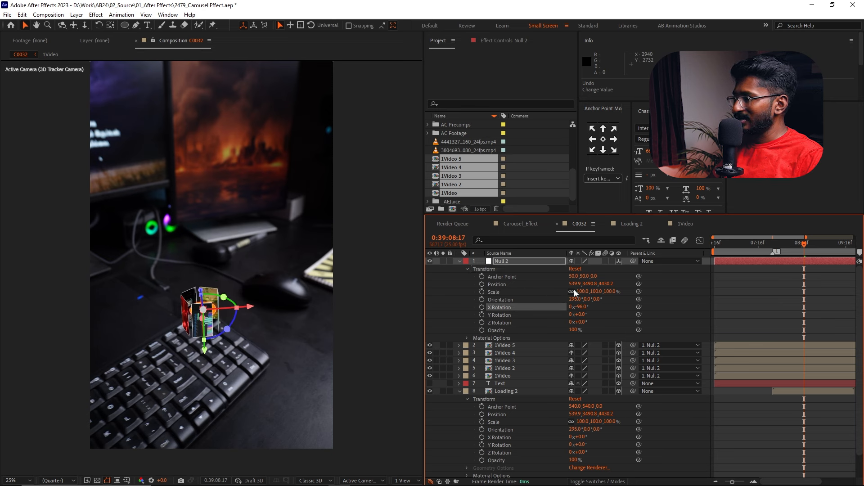
drag(580, 293, 344, 318)
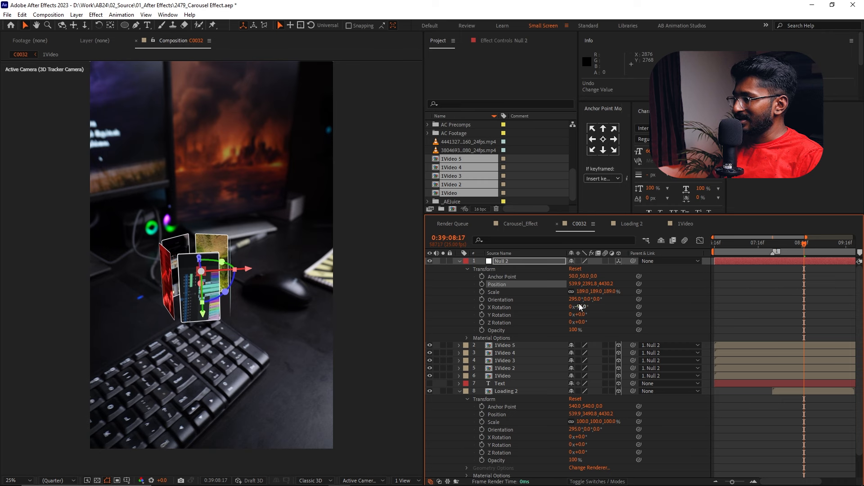
drag(579, 308, 673, 317)
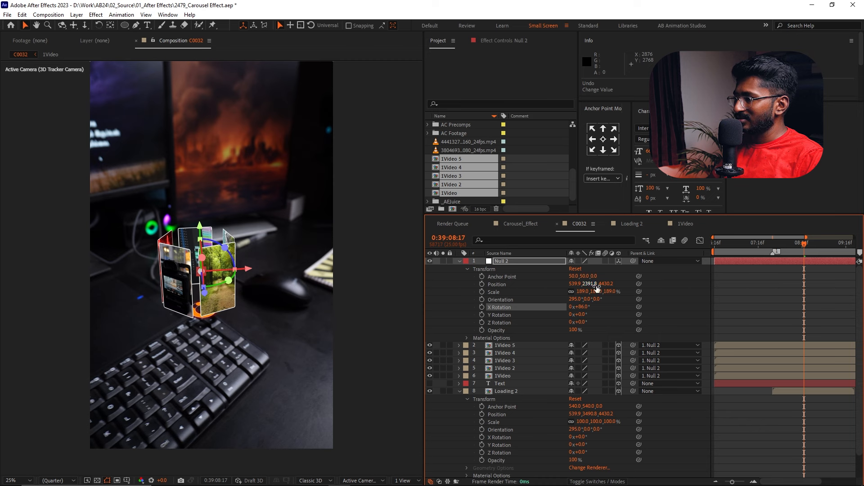
drag(585, 283, 535, 282)
drag(594, 287, 611, 286)
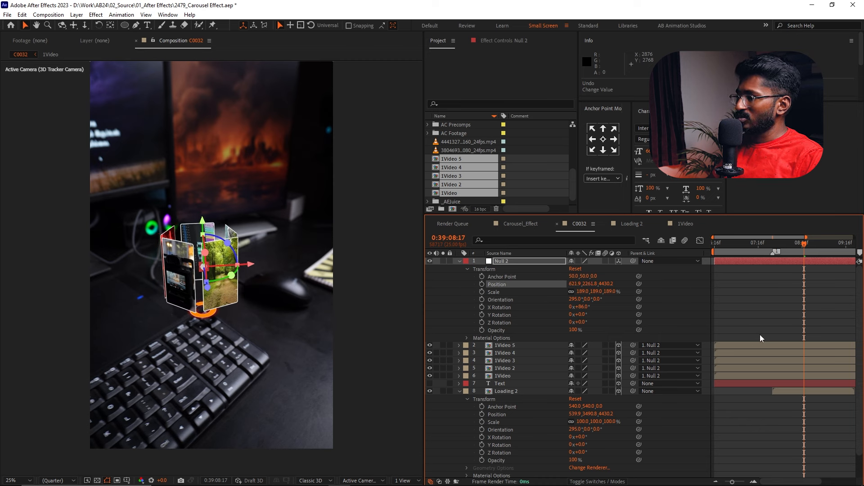
click(793, 325)
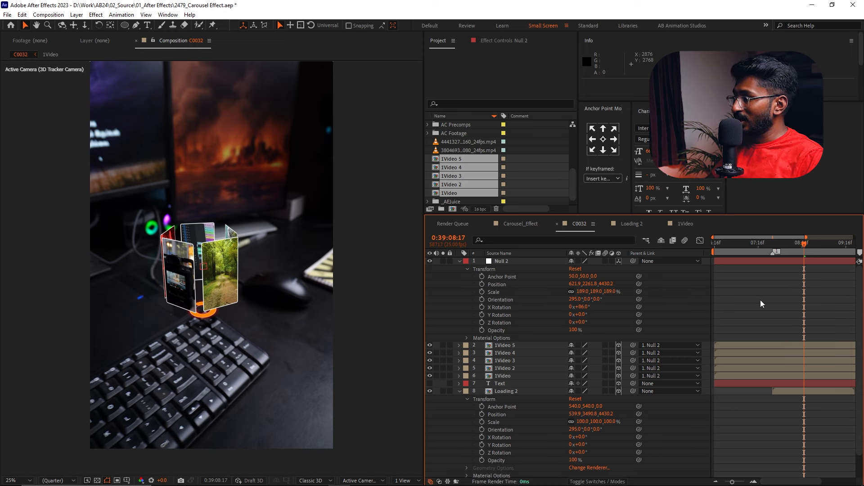
Step: Collapse the open layer properties and play back the composition to check how the carousel tracks with the desk
key(u)
key(u)
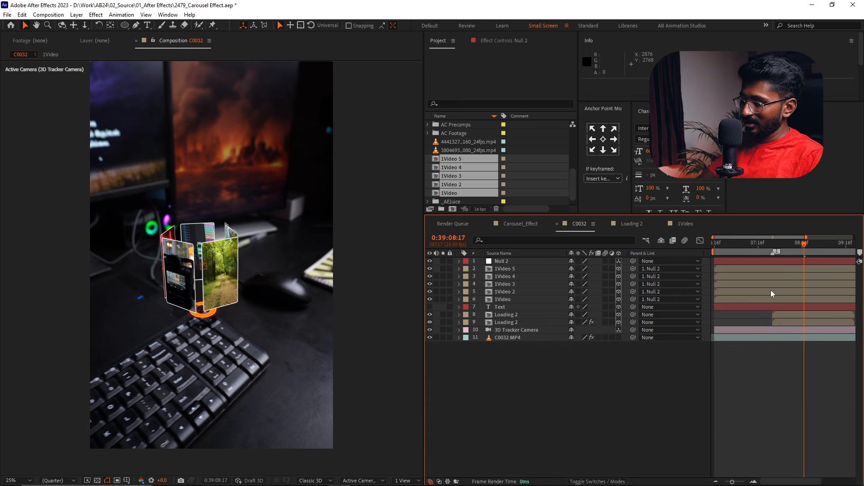
key(space)
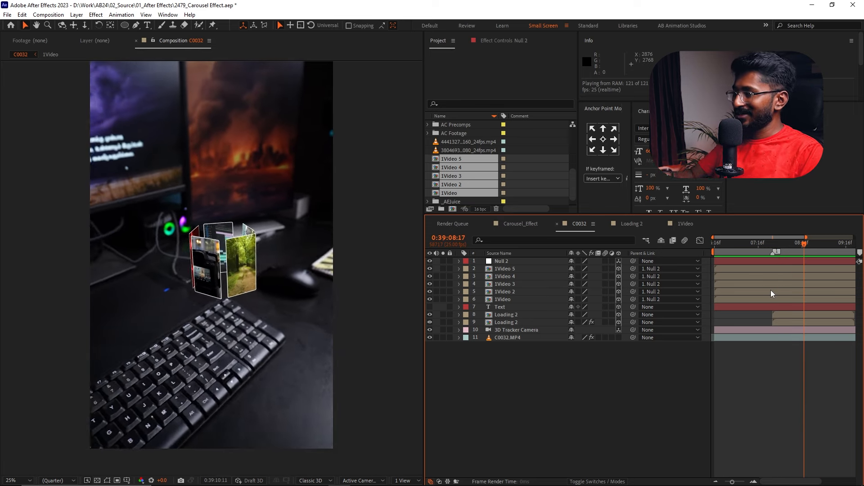
key(space)
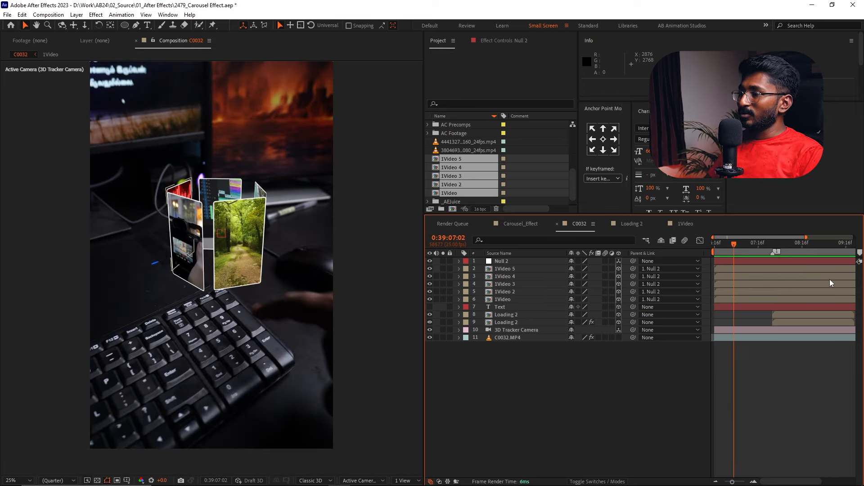
click(743, 244)
mouse_move(778, 250)
mouse_down()
mouse_move(785, 251)
mouse_move(771, 256)
mouse_move(781, 258)
mouse_up()
Step: Reveal Null 2's Anchor Point, Position and Scale, and start keyframes for all three at 0:39:07:24
click(505, 261)
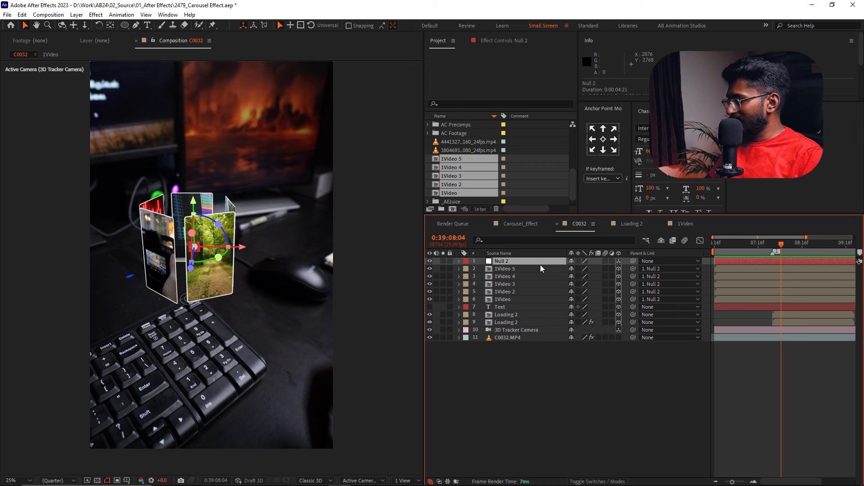
key(a)
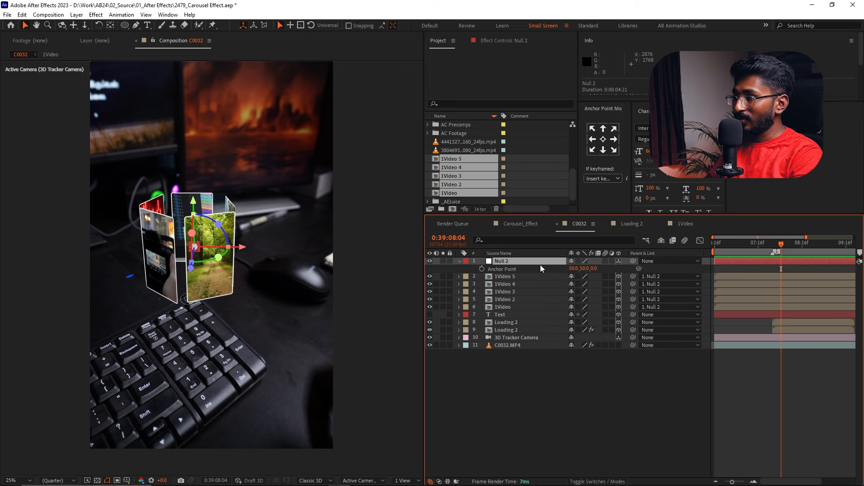
key(shift+p)
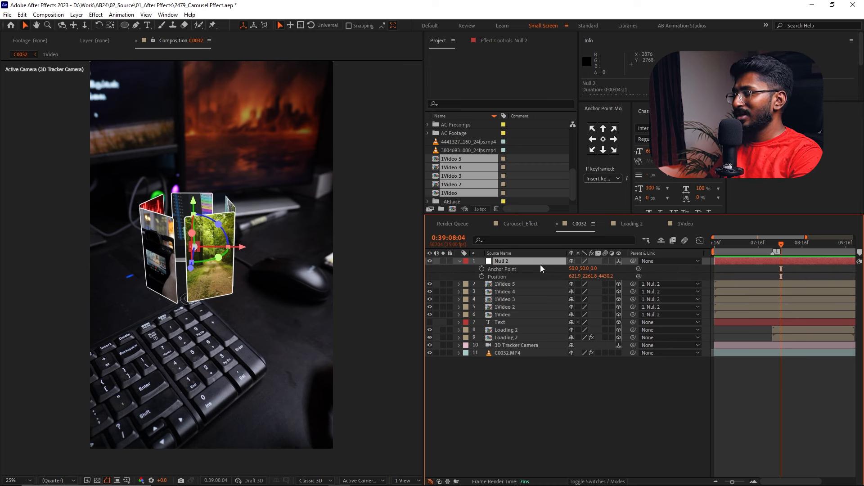
key(shift+s)
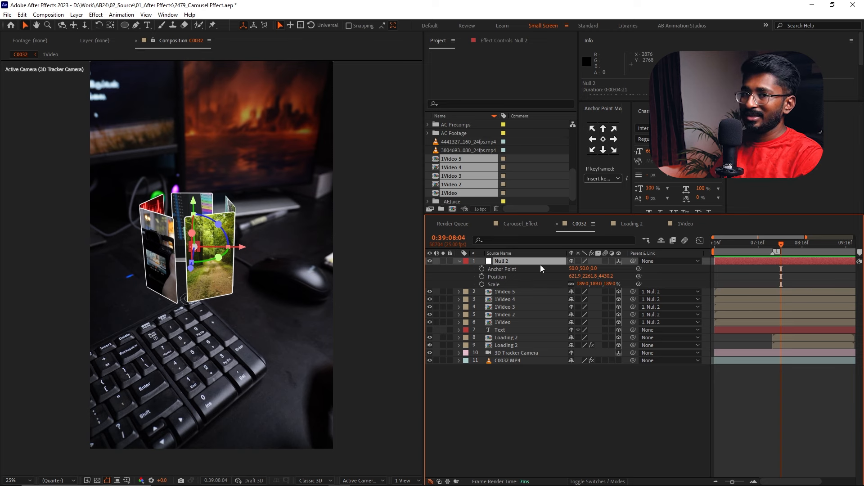
click(773, 244)
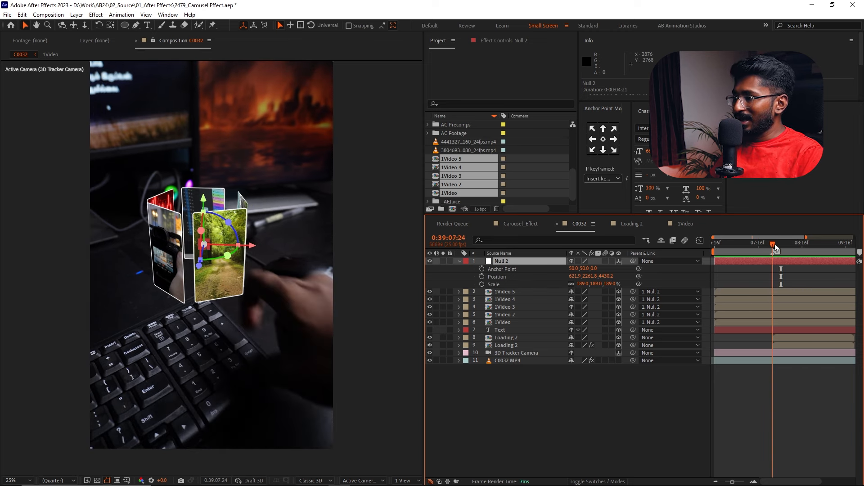
click(482, 284)
click(482, 277)
click(482, 268)
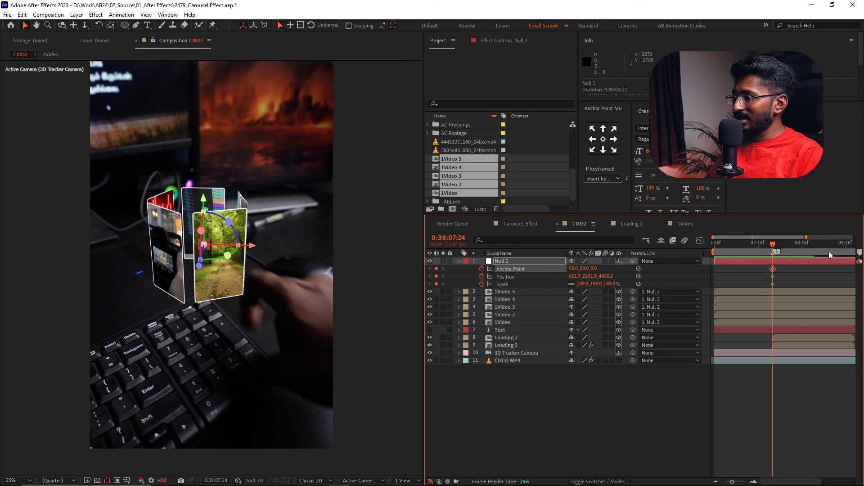
Step: Shift Null 2's Anchor Point, Position and Scale keyframes to the end of the Loading 2 layers
mouse_move(779, 266)
mouse_down()
mouse_move(763, 288)
mouse_move(791, 271)
mouse_up()
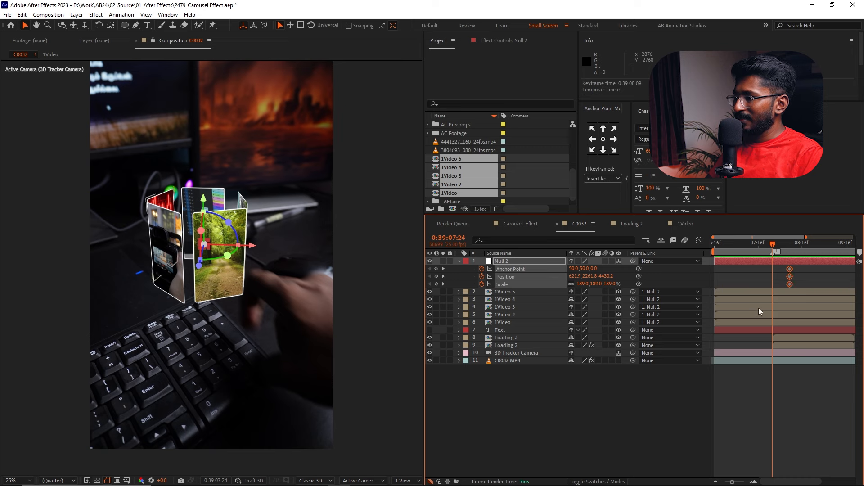
scroll(759, 308, down, 2)
drag(758, 245, 798, 244)
drag(763, 269, 806, 268)
scroll(812, 291, up, 3)
scroll(809, 293, down, 3)
scroll(799, 293, up, 2)
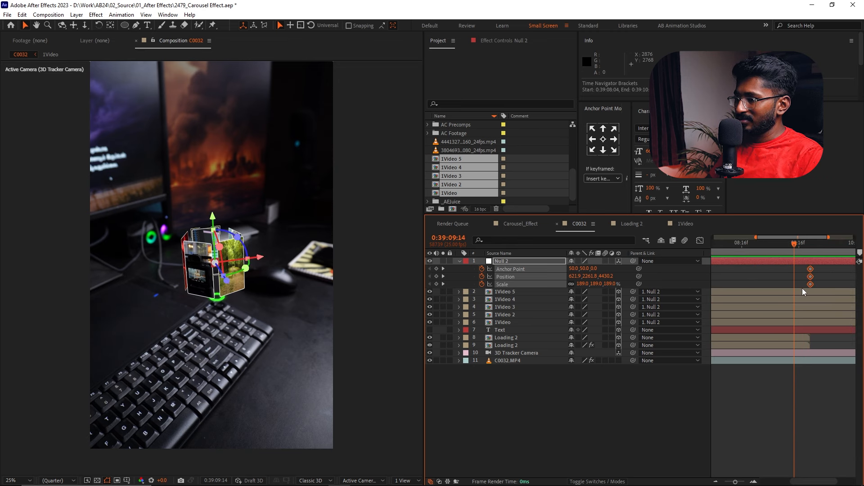
Step: Move the current time to 0:39:09:09, ahead of Null 2's three keyframes
drag(796, 245, 786, 301)
scroll(810, 288, down, 3)
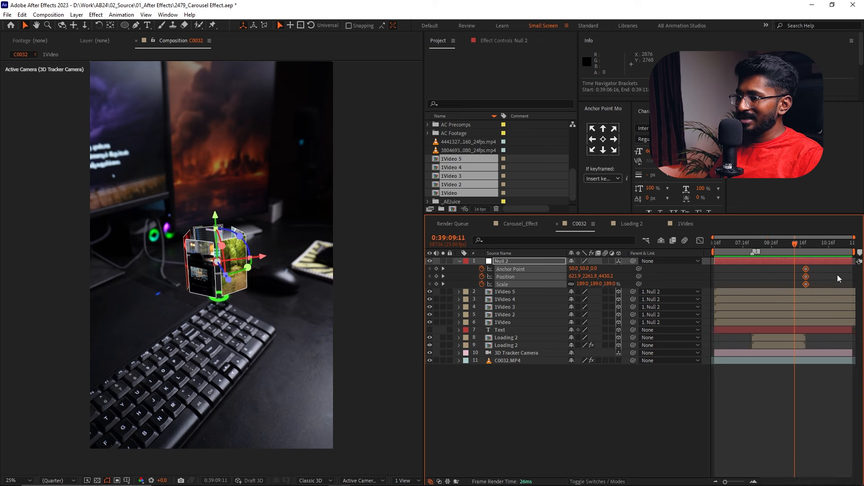
scroll(824, 263, up, 2)
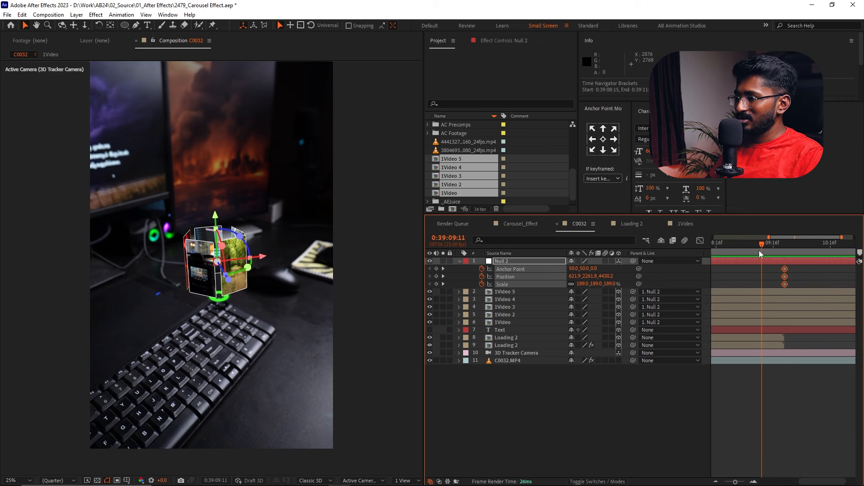
drag(759, 252, 758, 248)
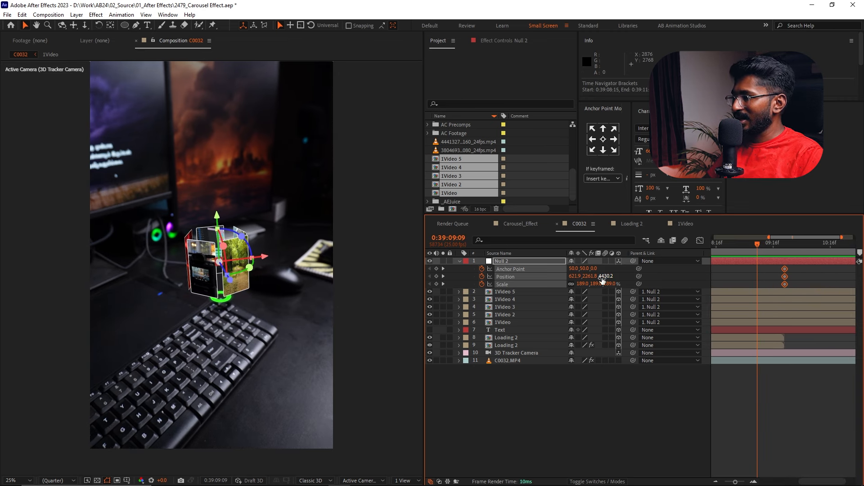
Step: Try scaling Null 2 down to 0% at 0:39:09:09, and undo the scale change
click(656, 366)
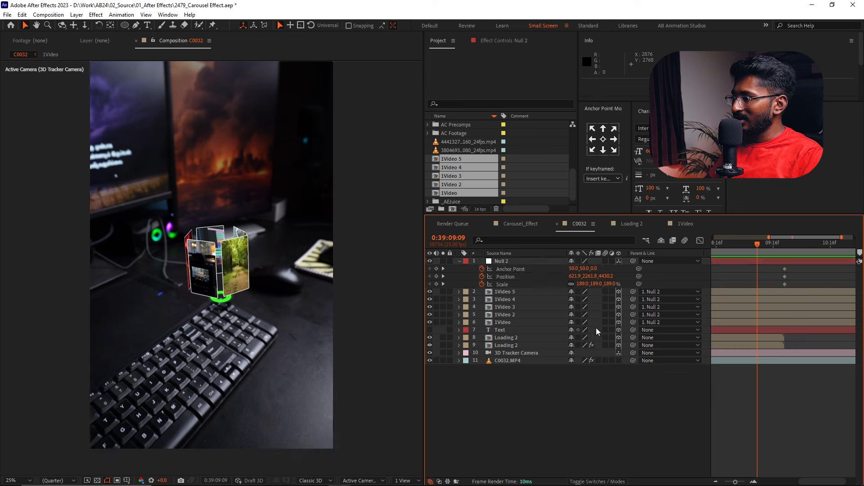
click(583, 284)
text(0)
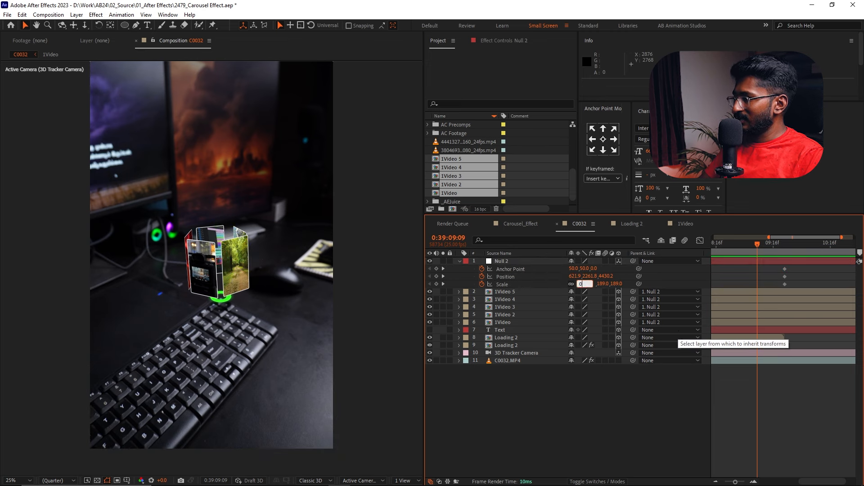
key(Return)
mouse_move(765, 242)
mouse_down()
mouse_move(776, 242)
mouse_move(769, 247)
mouse_up()
key(ctrl+z)
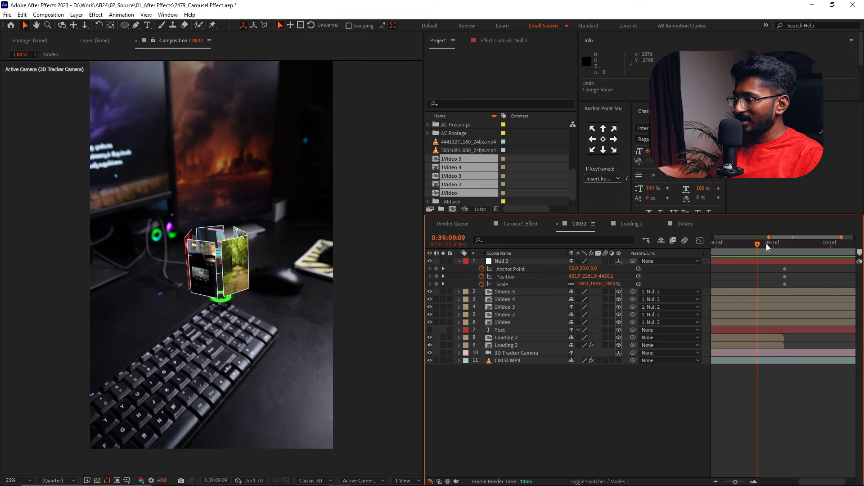
Step: At 0:39:09:09, set Null 2's Anchor Point to 50, 726, 0, its Position to 621.9, 3559.8, 4430.2 and its Scale to 0%
drag(598, 277, 863, 277)
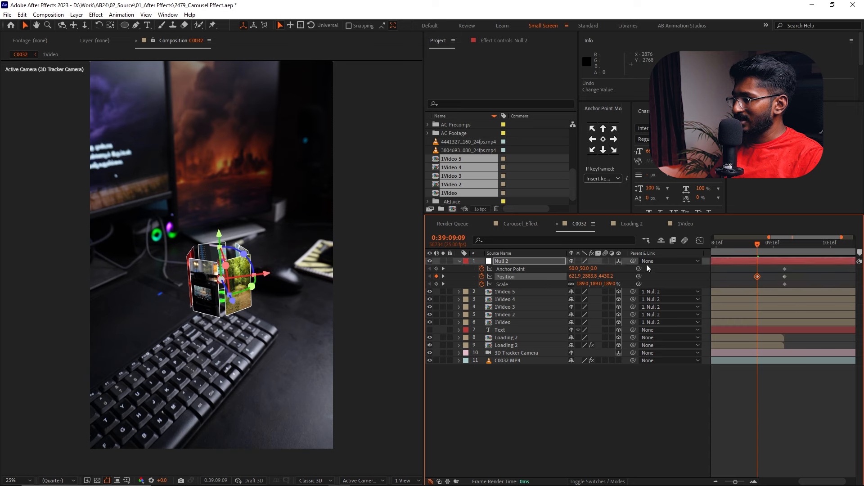
drag(573, 268, 787, 286)
key(ctrl+z)
drag(587, 276, 861, 288)
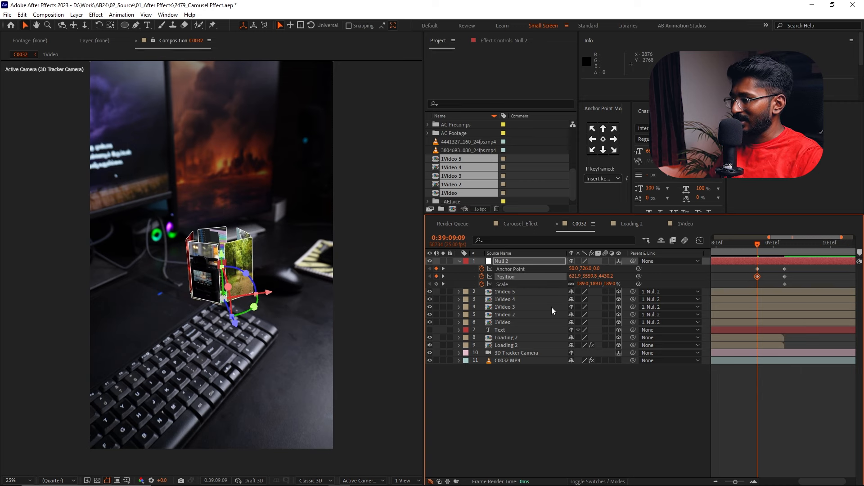
click(582, 284)
key(Return)
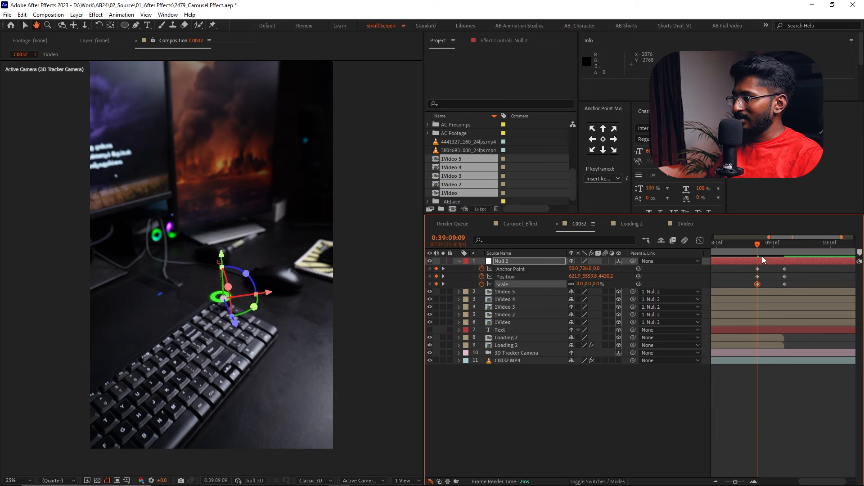
Step: Preview the carousel's scale-up animation and apply Easy Ease to all of Null 2's Anchor Point, Position and Scale keyframes
key(space)
key(space)
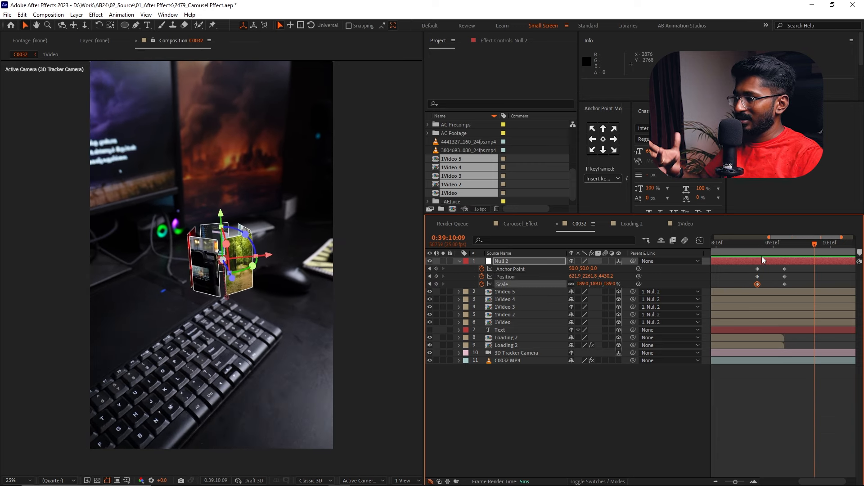
drag(794, 268, 730, 289)
key(F9)
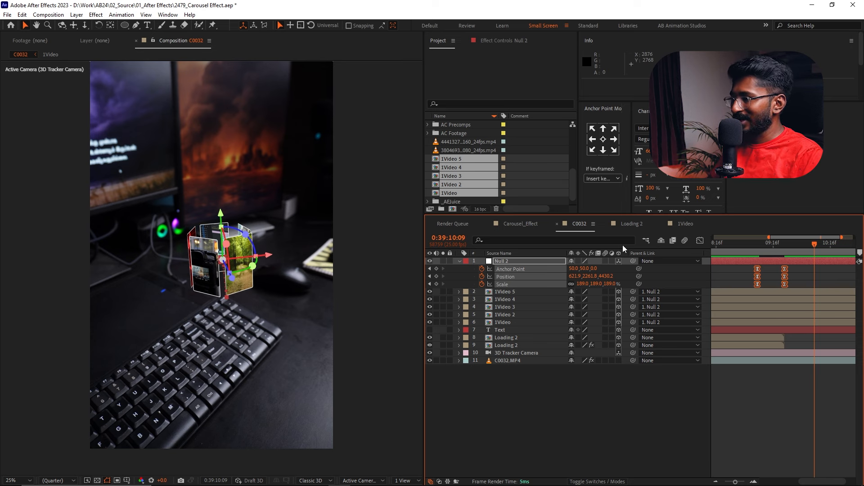
Step: Reshape the speed curves of Null 2's Anchor Point, Position and Scale keyframes to peak near the end of the pop-up, and preview it
click(701, 241)
drag(744, 432, 781, 461)
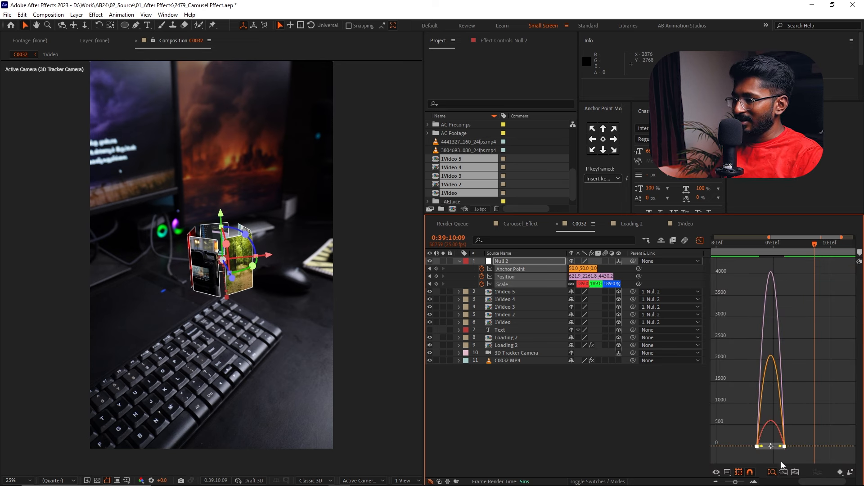
scroll(761, 447, up, 2)
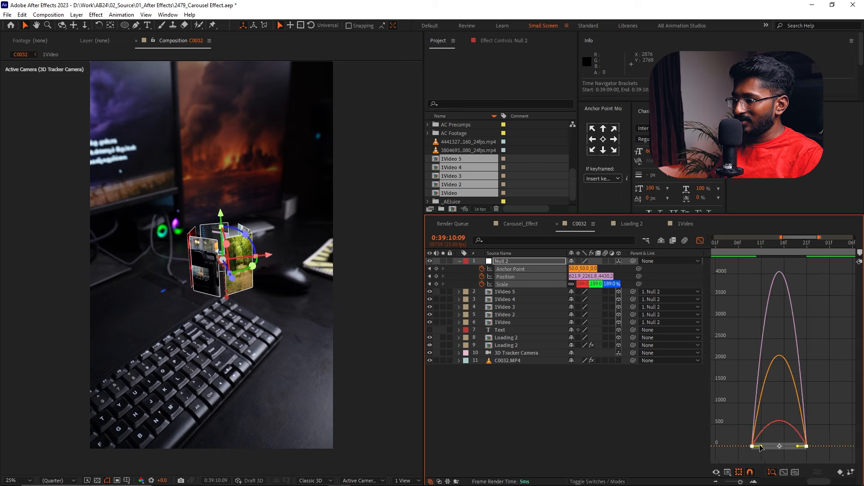
drag(762, 446, 789, 447)
click(744, 245)
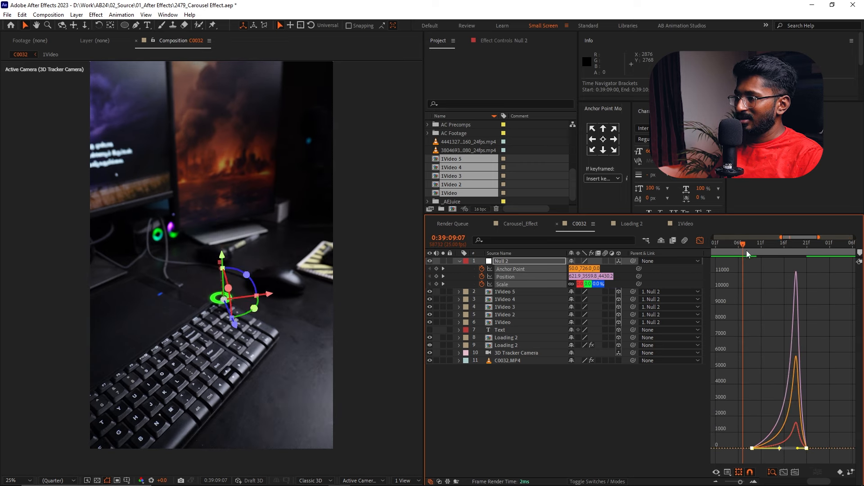
key(space)
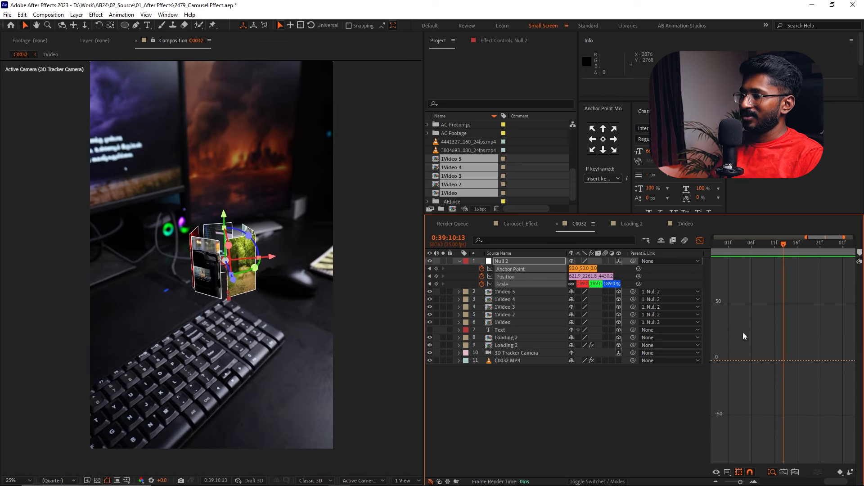
click(695, 239)
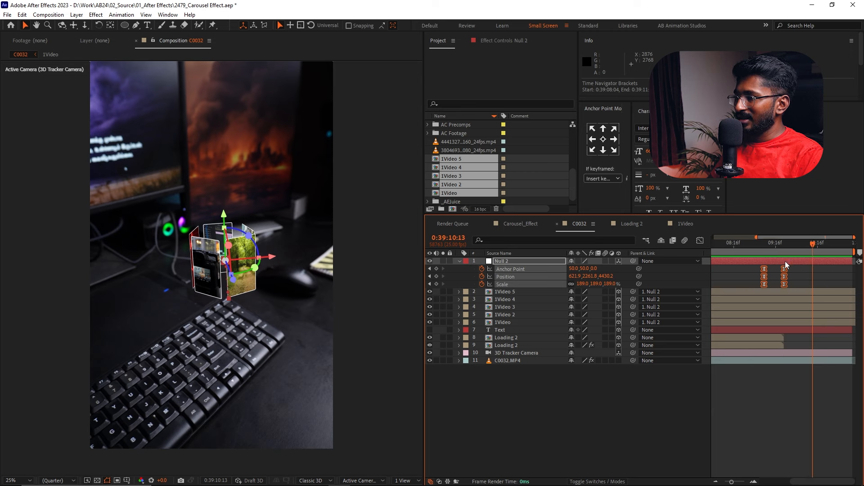
Step: Reveal Null 2's rotation properties and set a first Y Rotation keyframe at 0:39:09:21
click(765, 245)
click(785, 245)
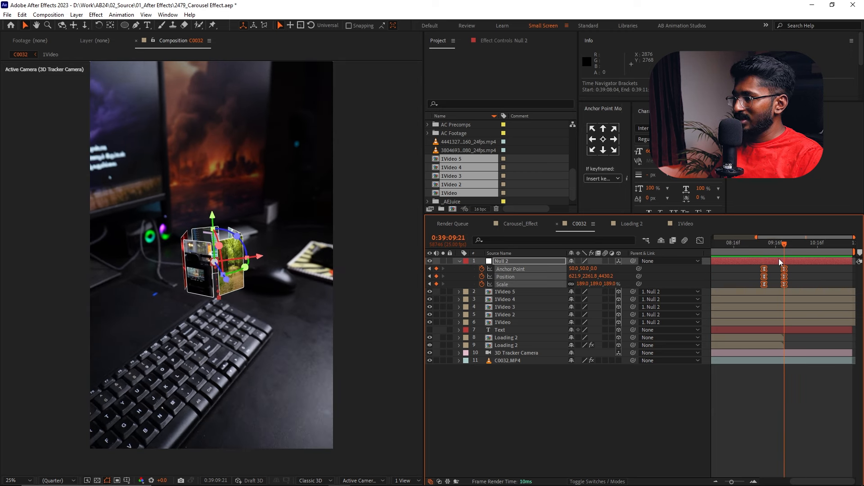
click(779, 259)
key(shift+r)
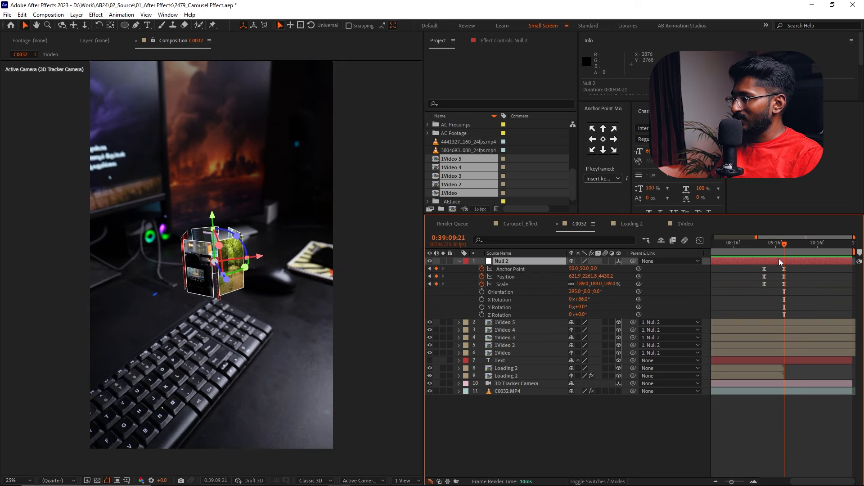
click(509, 301)
key(Return)
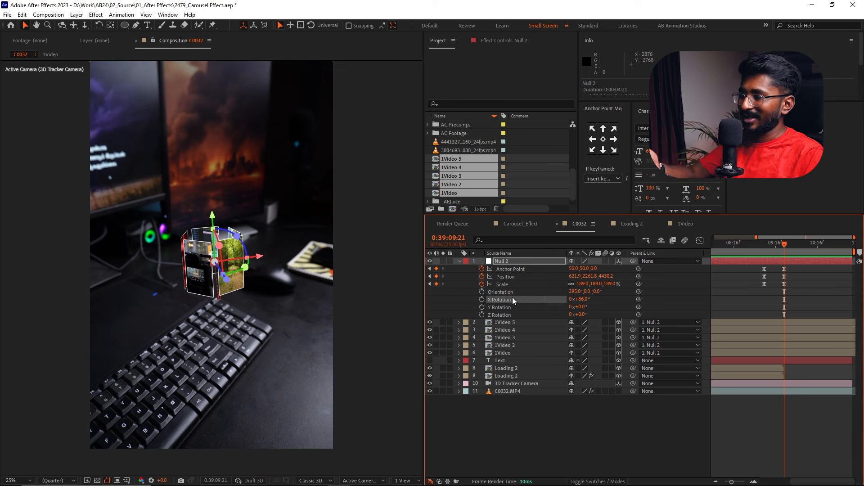
click(520, 260)
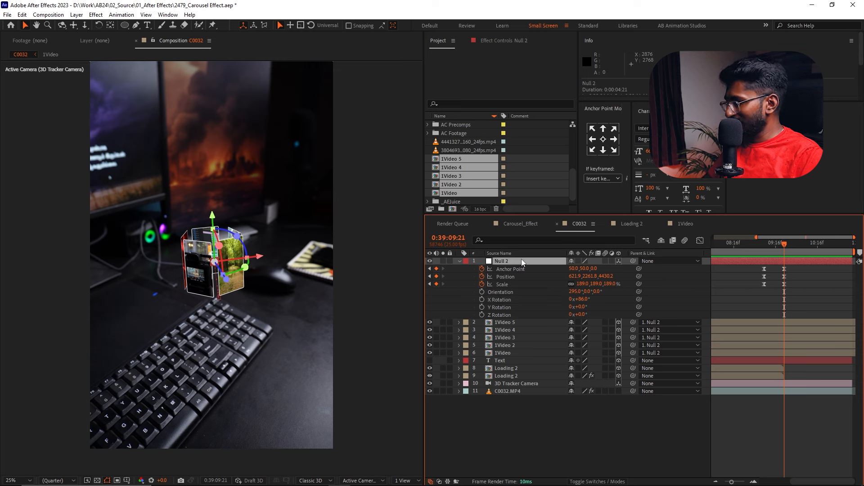
key(u)
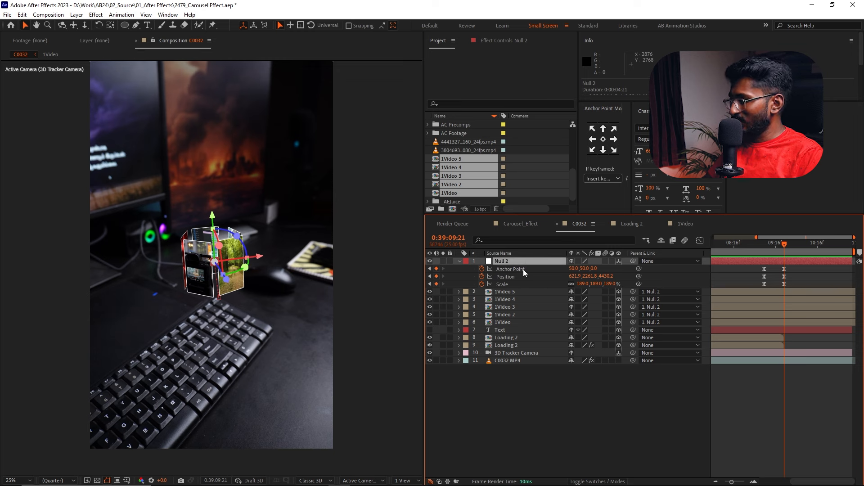
key(shift+r)
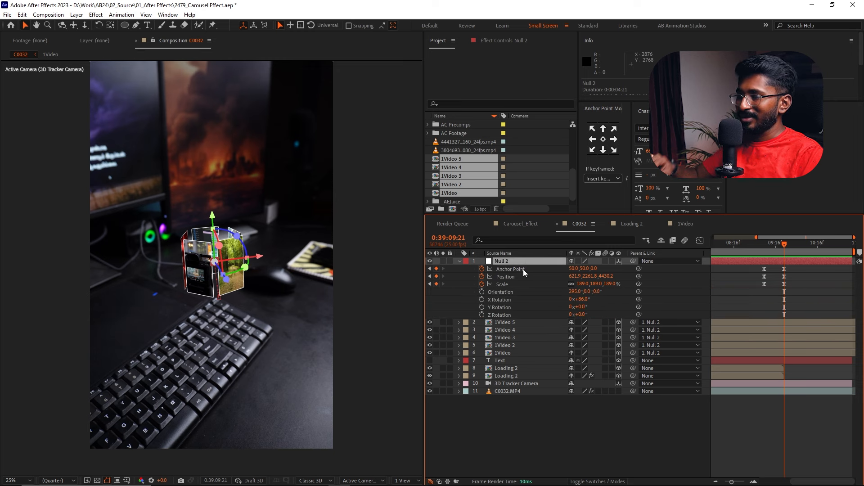
click(517, 300)
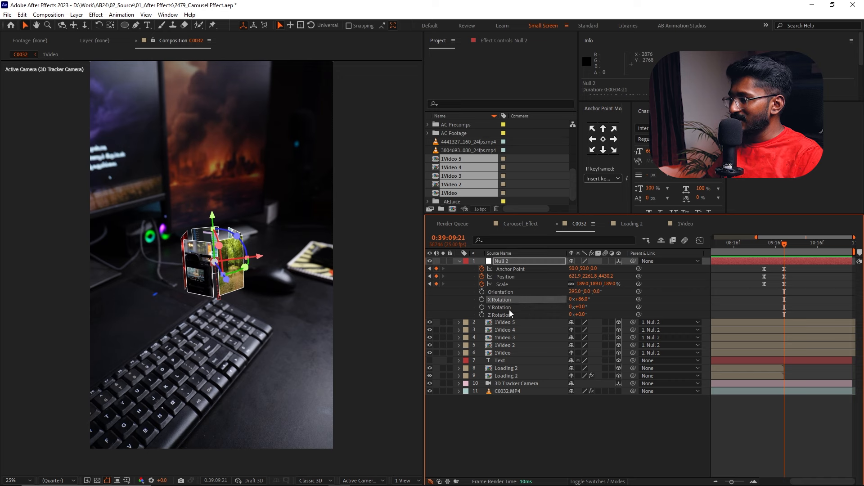
click(482, 307)
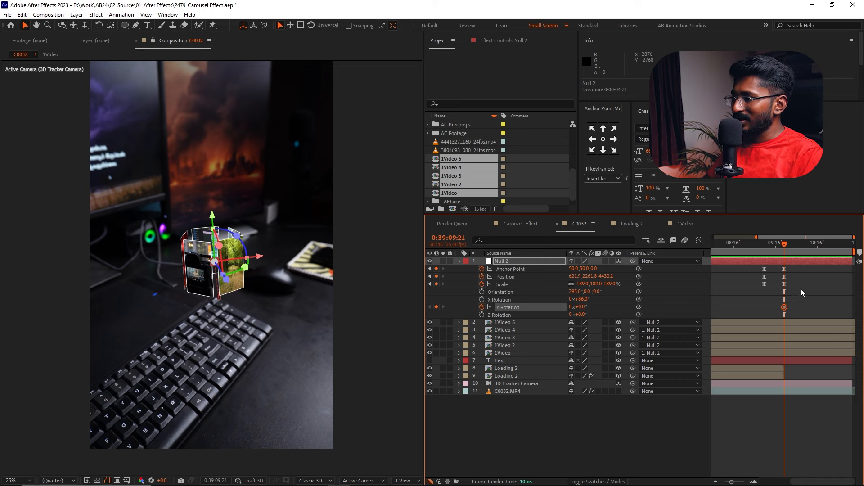
Step: Set Null 2's Y Rotation to 0x-345° at 0:39:10:09, and shift both rotation keyframes earlier to align with the pop-up keyframes
click(807, 243)
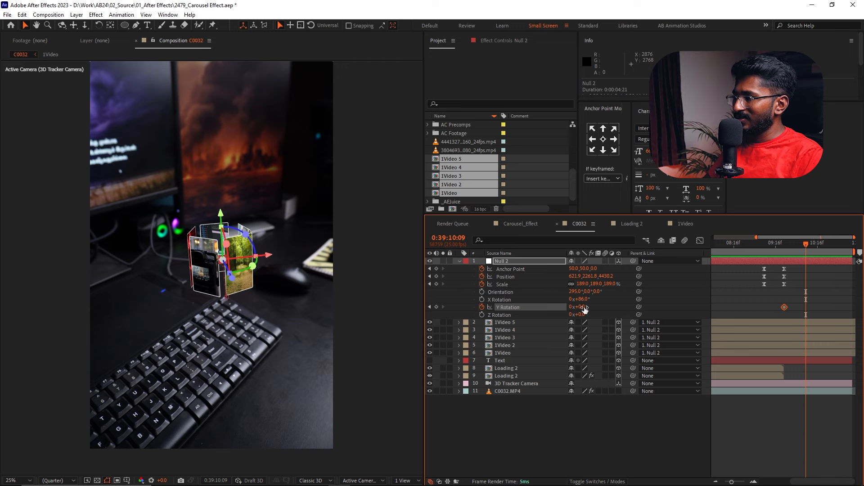
mouse_move(584, 309)
mouse_down()
mouse_move(604, 302)
mouse_move(576, 309)
mouse_up()
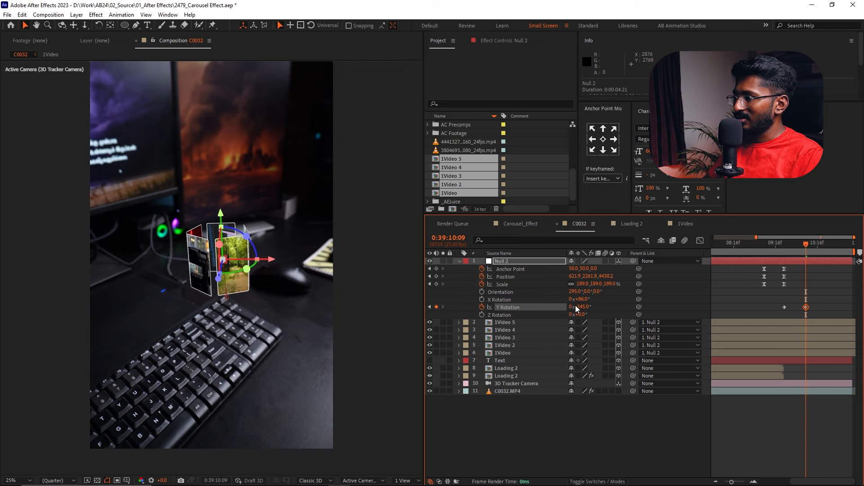
mouse_move(783, 307)
mouse_down()
mouse_move(765, 311)
mouse_move(797, 306)
mouse_move(785, 304)
mouse_up()
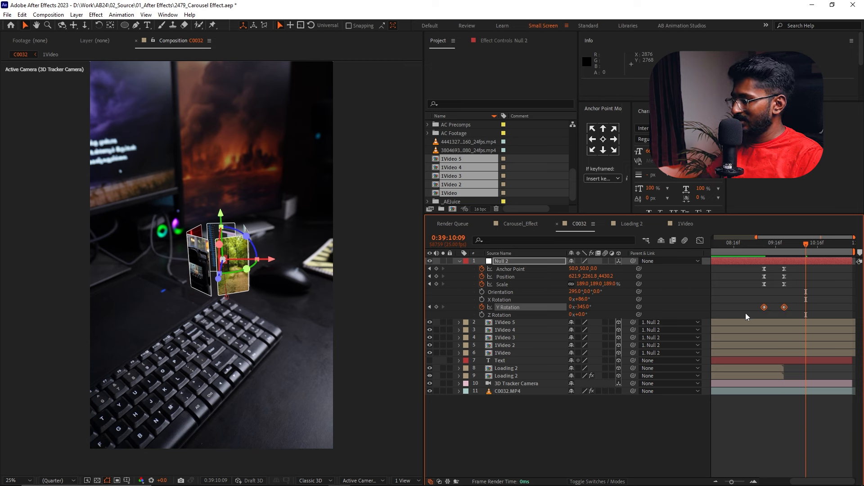
Step: Ease Null 2's two Y Rotation keyframes, shape their speed curve, and move the current time to 0:39:10:21
key(shift+F3)
drag(770, 262, 824, 248)
key(shift+F3)
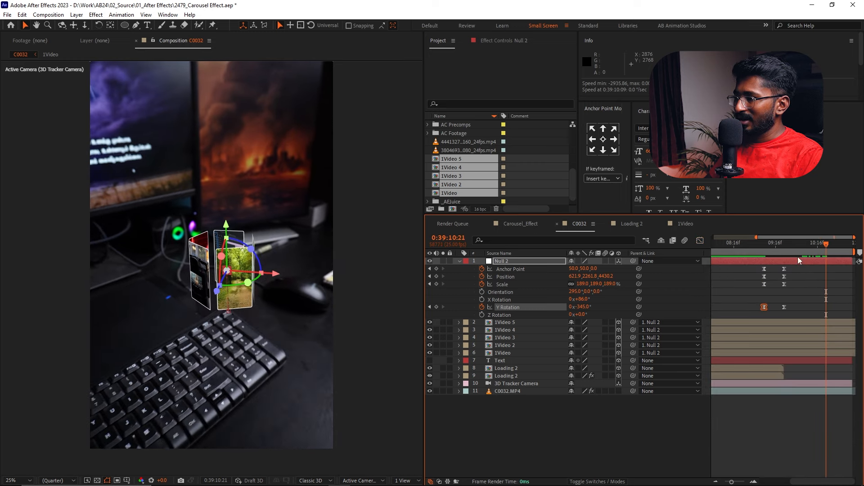
Step: Set Null 2's Y Rotation to -1x-60° at 0:39:10:21 and preview the carousel's spin
drag(587, 306, 554, 307)
click(753, 245)
key(space)
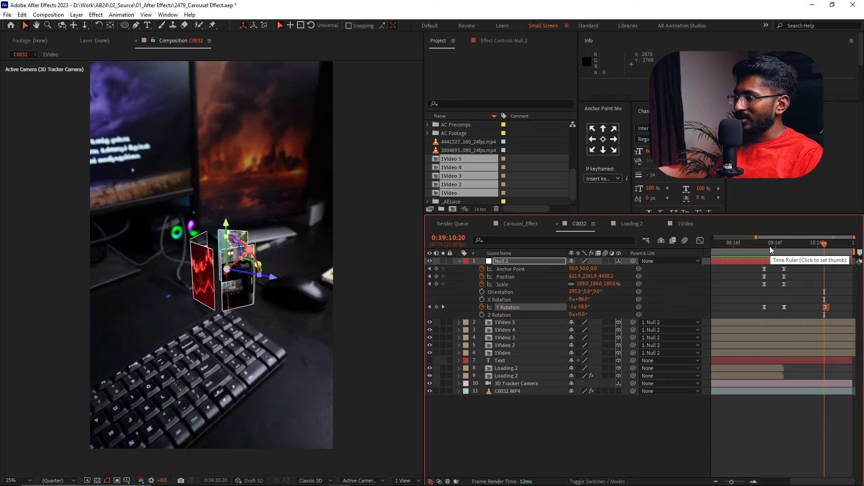
click(757, 248)
key(space)
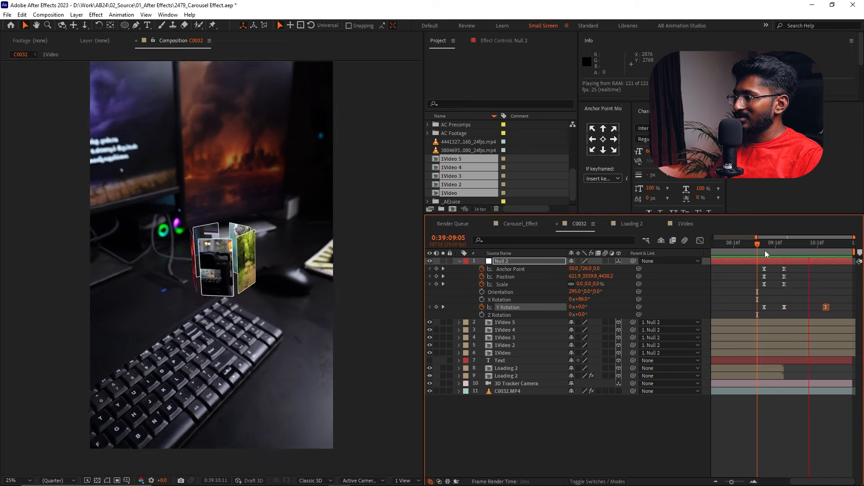
Step: Copy Null 2's Anchor Point, Position and Scale keyframes to 0:39:10:21, time-reverse the copies, and preview the carousel closing
click(826, 246)
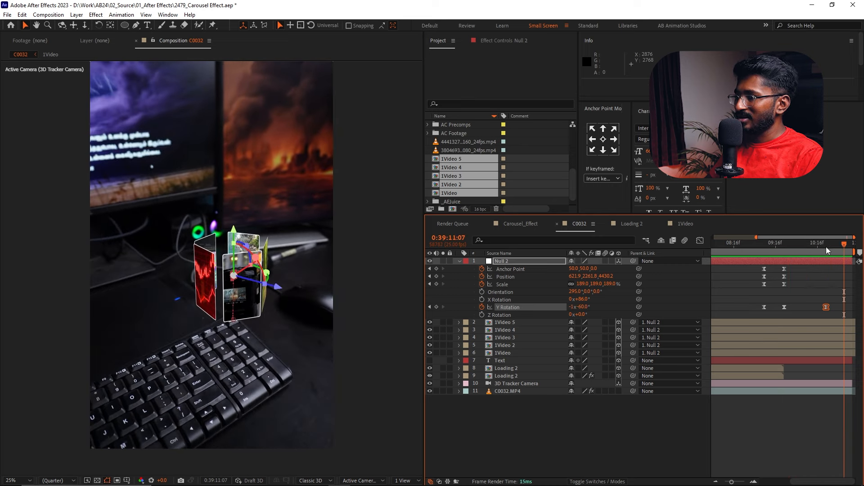
drag(801, 289, 747, 265)
key(ctrl+c)
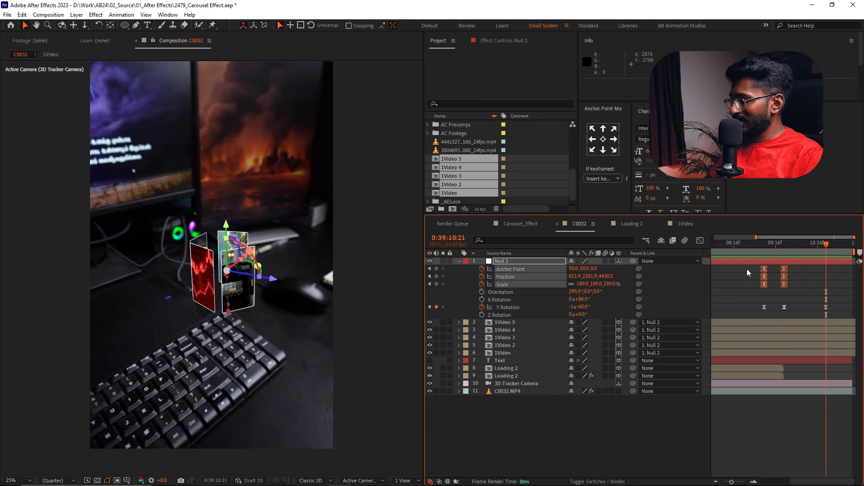
key(ctrl+v)
right_click(827, 284)
mouse_move(808, 415)
click(749, 414)
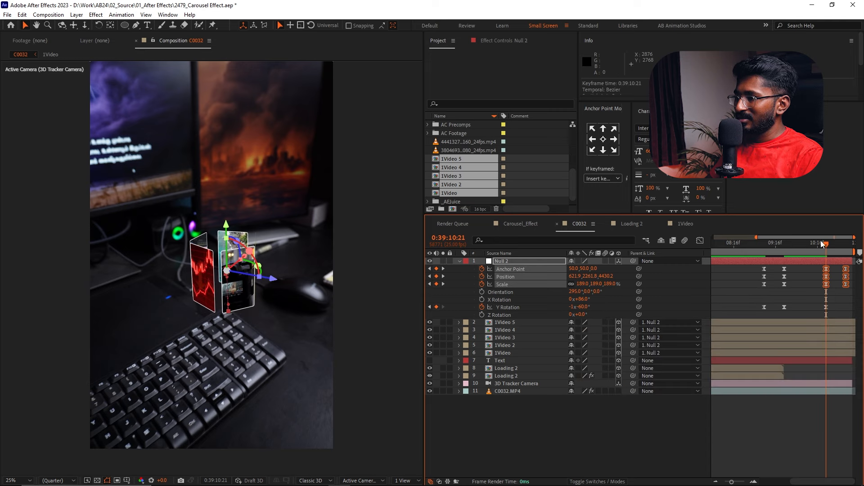
click(803, 247)
key(space)
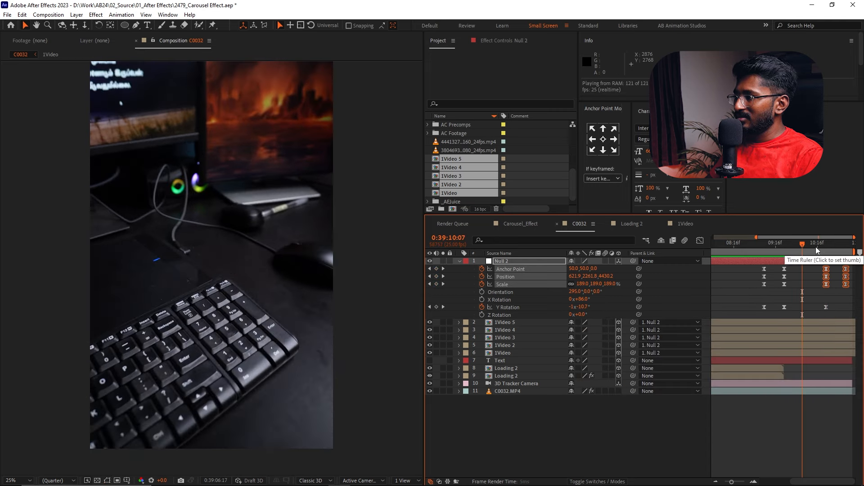
key(space)
Step: Easy Ease Null 2's closing keyframes at 0:39:10:21 and reshape their speed curves to peak near the end of the closing move
click(811, 246)
key(minus)
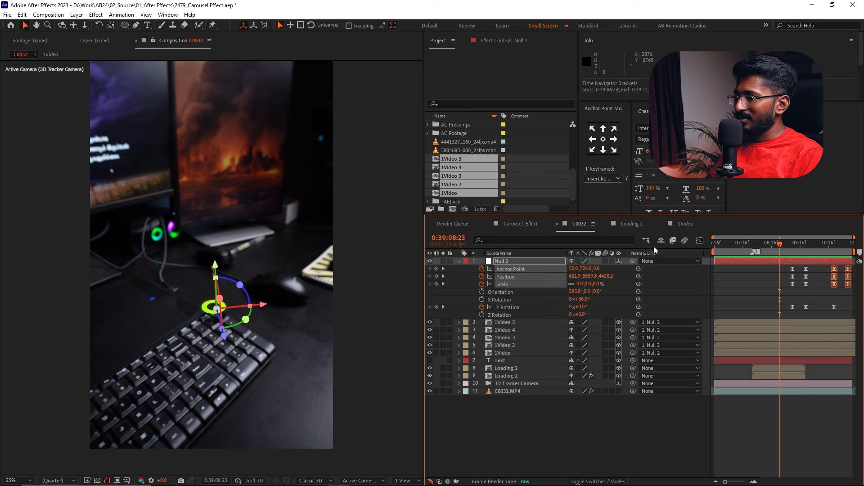
click(700, 240)
scroll(830, 422, up, 2)
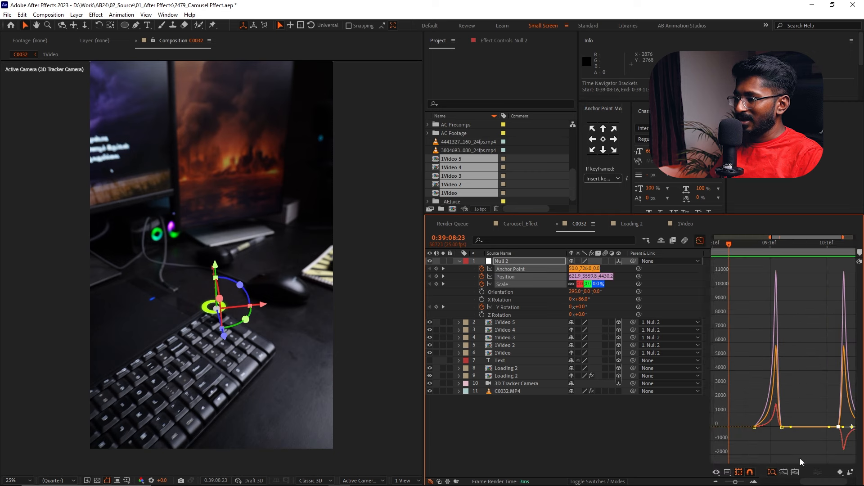
drag(809, 481, 820, 481)
drag(805, 406, 855, 439)
key(F9)
drag(790, 410, 839, 441)
Step: Return to the layer bar view and play the composition from 0:39:06:16 to check the full carousel animation
click(808, 246)
key(space)
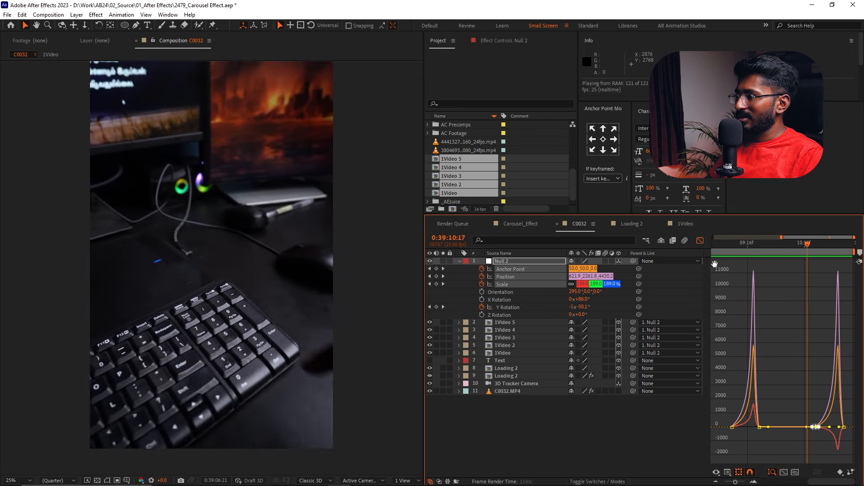
key(space)
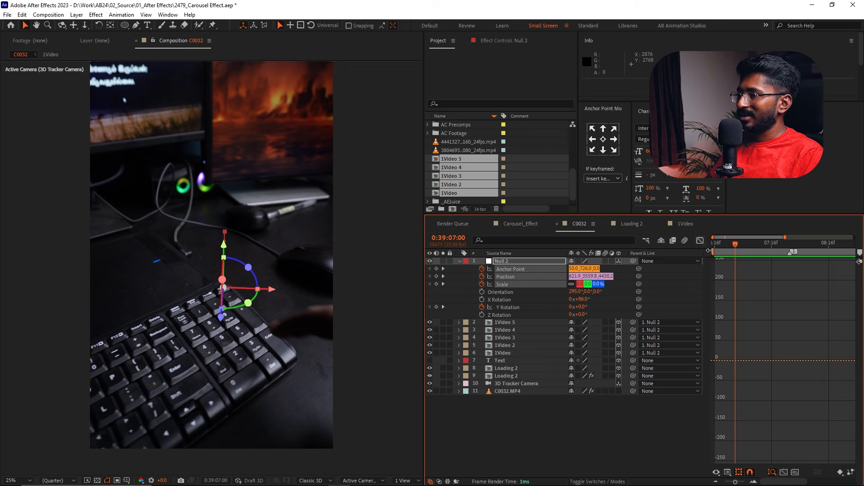
key(shift+F3)
key(space)
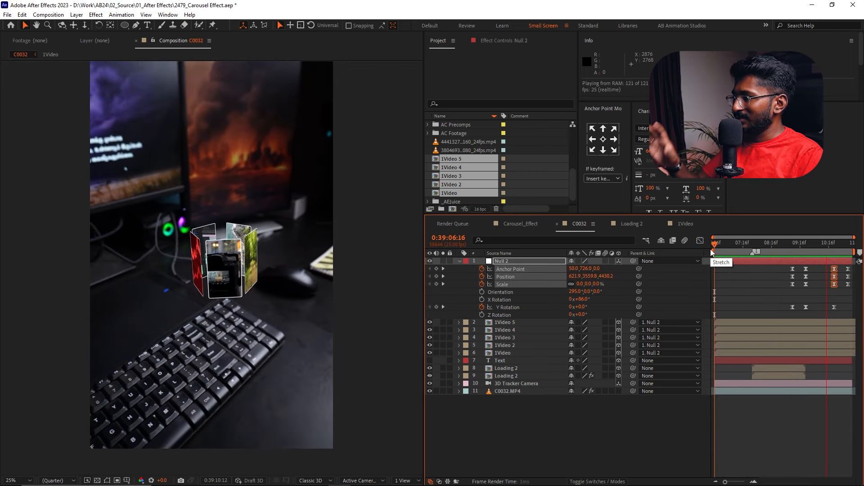
key(space)
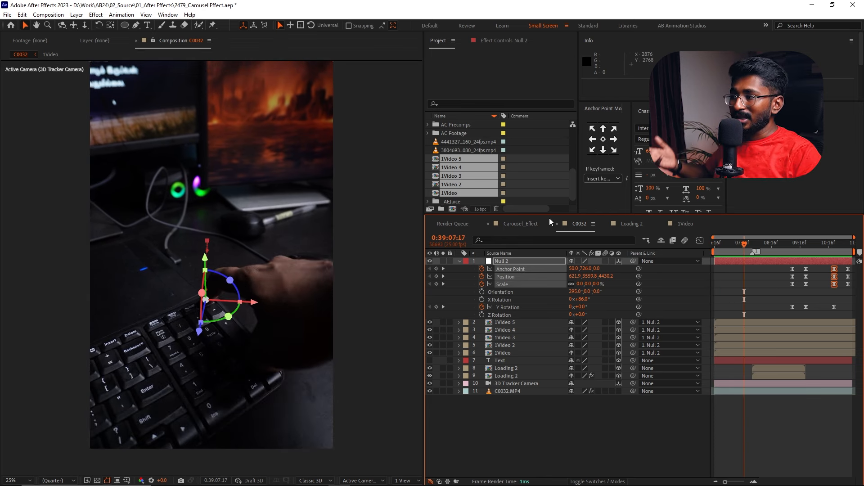
Step: Open the Carousel_Effect composition and scrub to 0:00:11:23 to examine the finished carousel and its extra layers
click(537, 223)
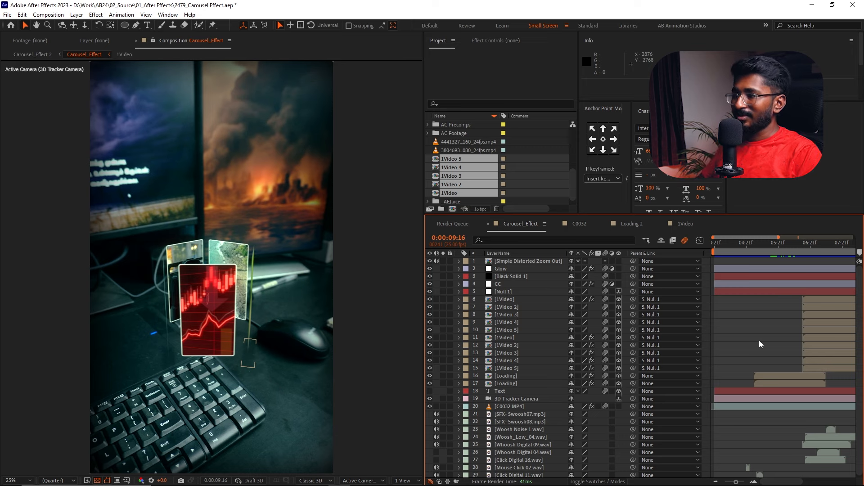
key(minus)
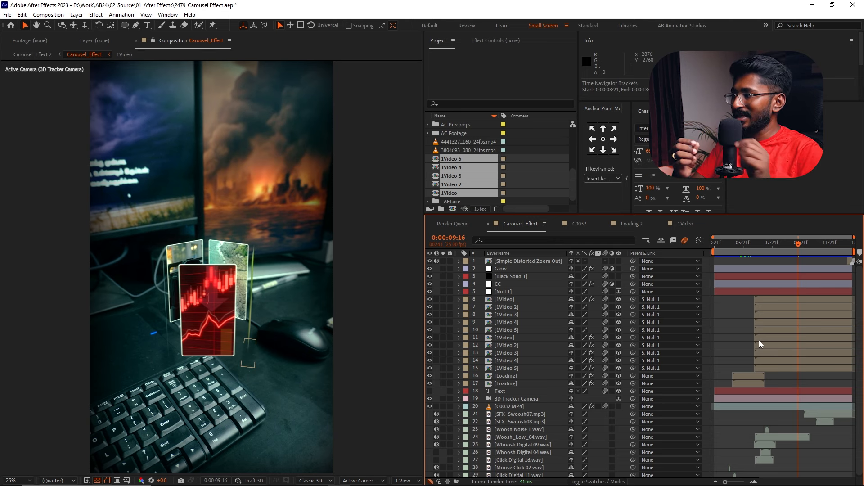
drag(766, 242, 831, 255)
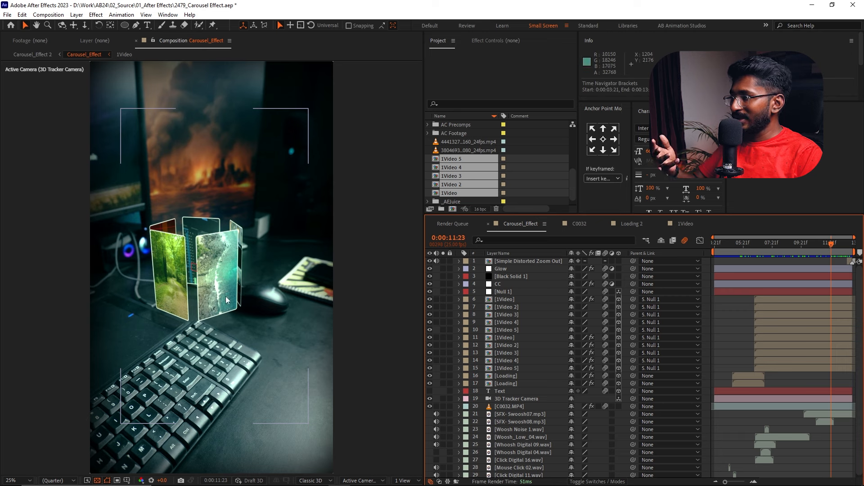